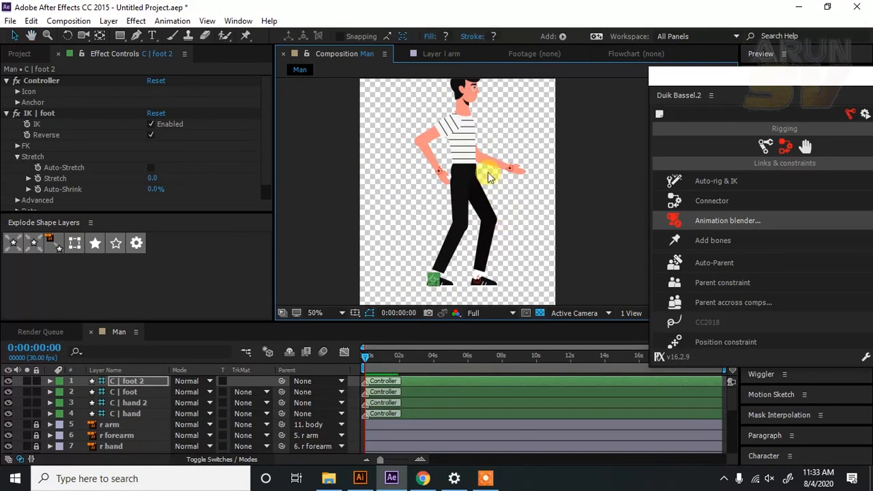
Move the rigged man's body downward to test how the legs follow
{"action": "left_click", "coordinate": [466, 148]}
{"action": "left_click_drag", "start_coordinate": [466, 148], "coordinate": [462, 214]}
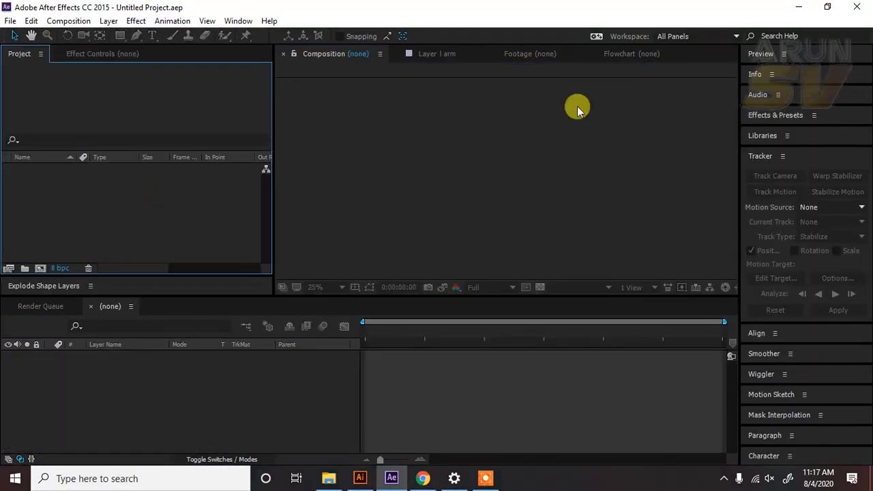
Switch to Illustrator and pull the l leg, r leg and waist parts of the Man.ai character away from the figure
{"action": "left_click", "coordinate": [356, 478]}
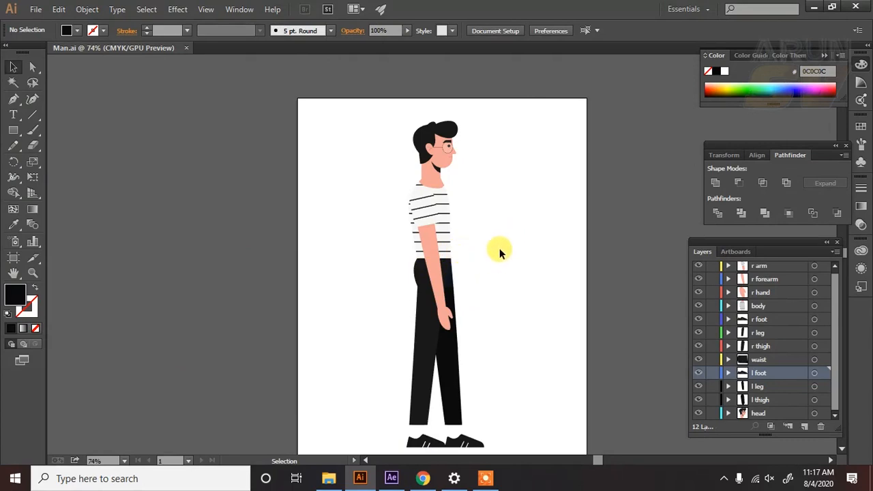
{"action": "scroll", "coordinate": [489, 230], "scroll_direction": "down", "scroll_amount": 2}
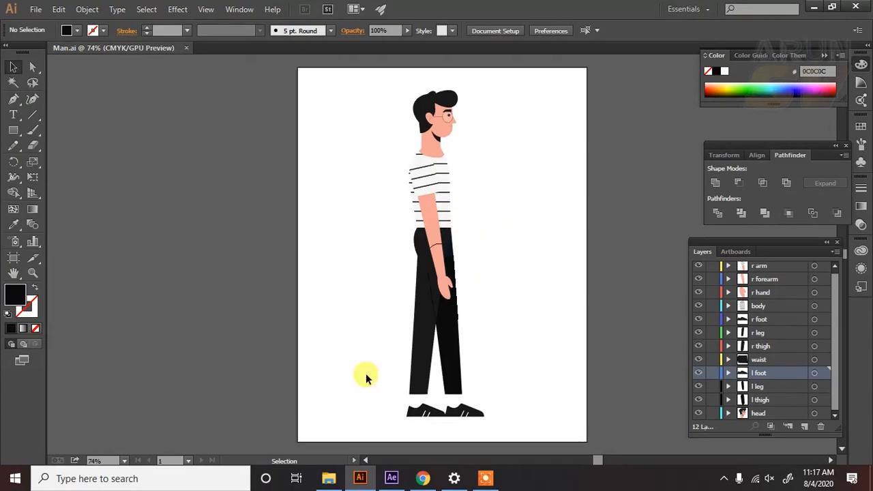
{"action": "left_click_drag", "start_coordinate": [461, 340], "coordinate": [519, 310]}
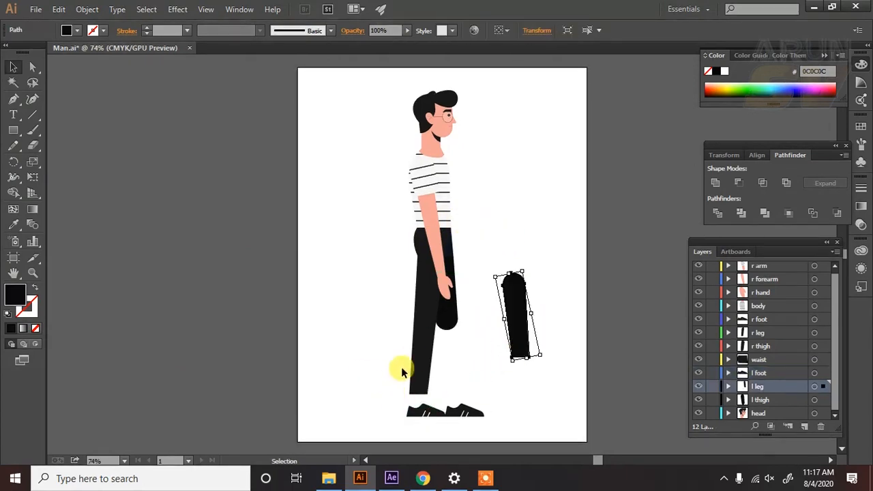
{"action": "left_click_drag", "start_coordinate": [413, 336], "coordinate": [332, 311]}
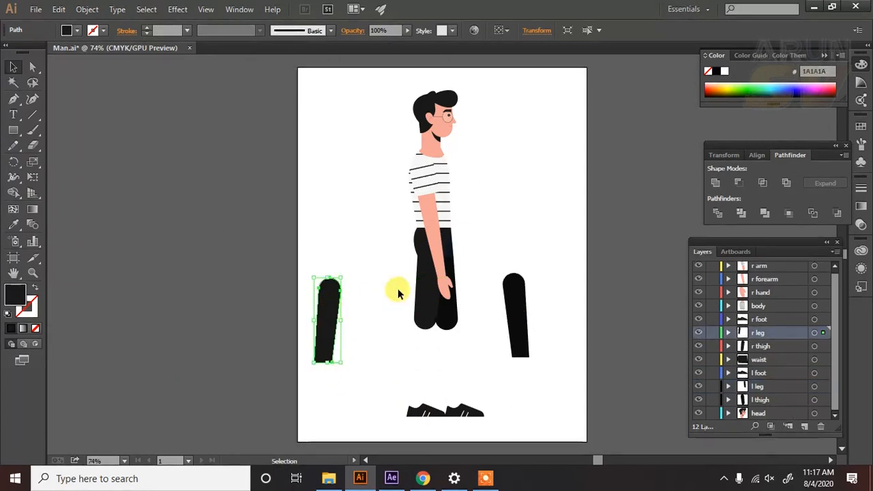
{"action": "left_click_drag", "start_coordinate": [450, 256], "coordinate": [468, 249]}
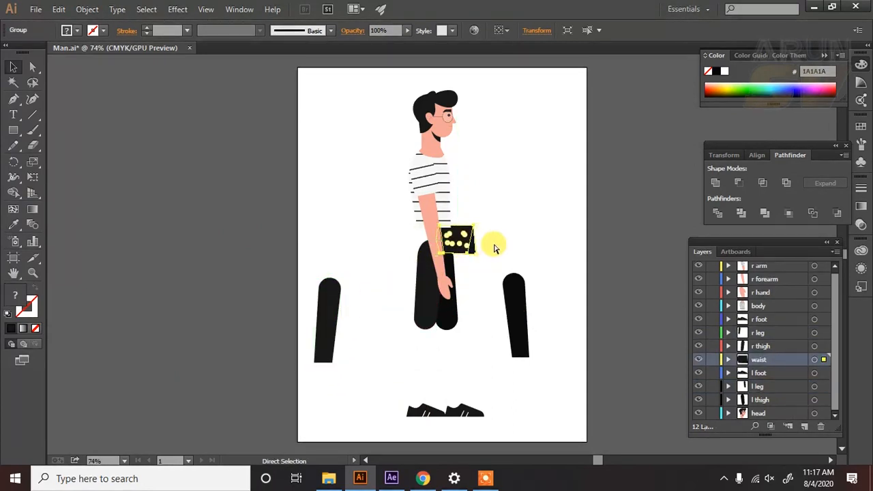
Undo the moves of the waist and both lower legs
{"action": "key", "text": "ctrl+z"}
{"action": "key", "text": "ctrl+z"}
{"action": "key", "text": "ctrl+z"}
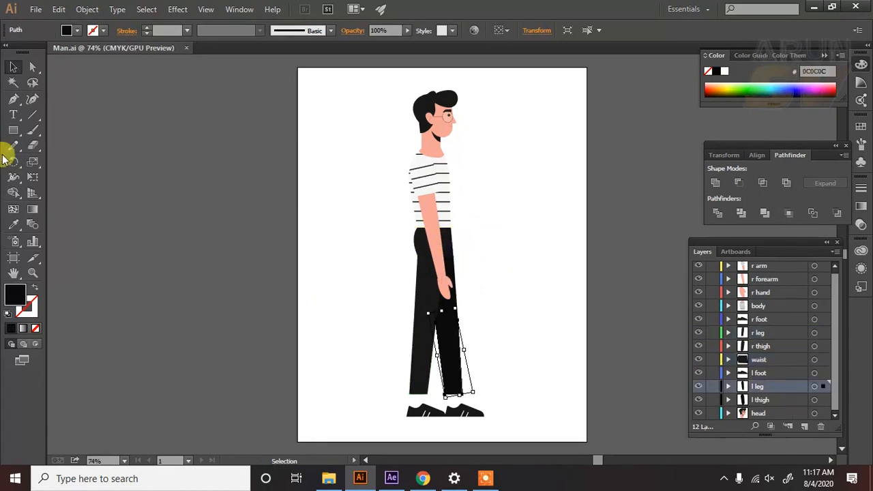
Return to After Effects and import Man.ai as Composition - Retain Layer Sizes
{"action": "left_click", "coordinate": [812, 8]}
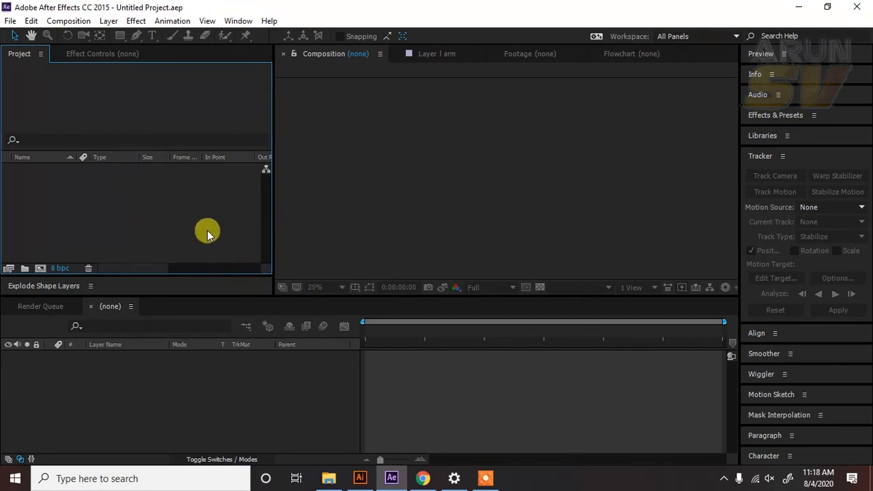
{"action": "double_click", "coordinate": [118, 204]}
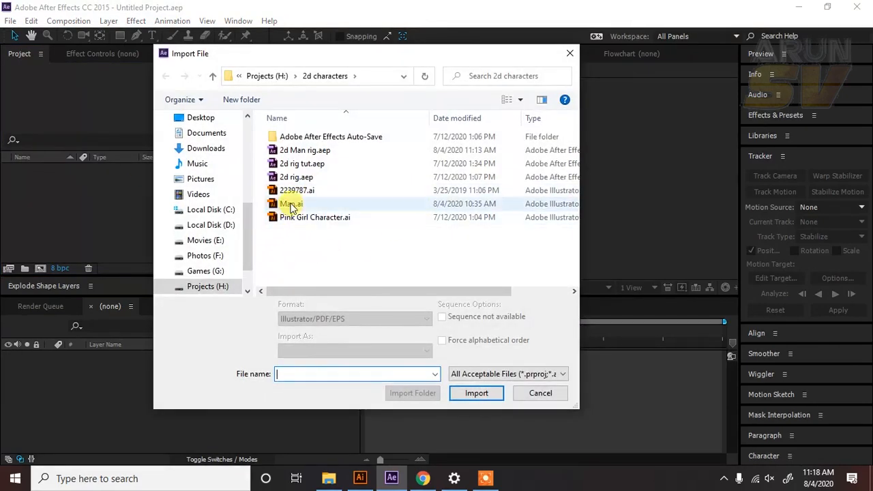
{"action": "left_click", "coordinate": [292, 206]}
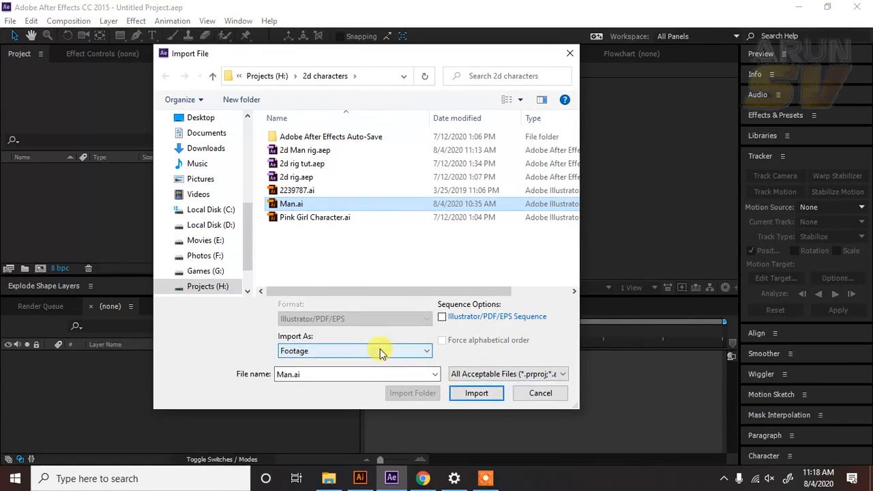
{"action": "left_click", "coordinate": [325, 350]}
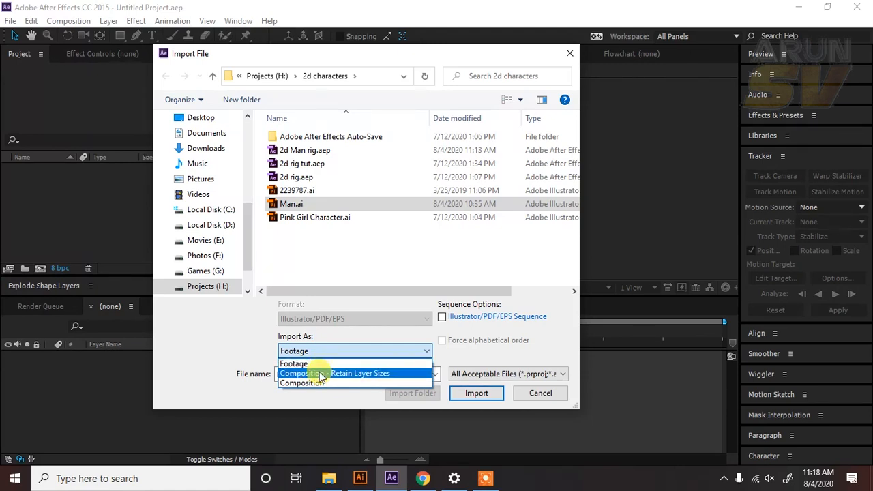
{"action": "left_click", "coordinate": [320, 374]}
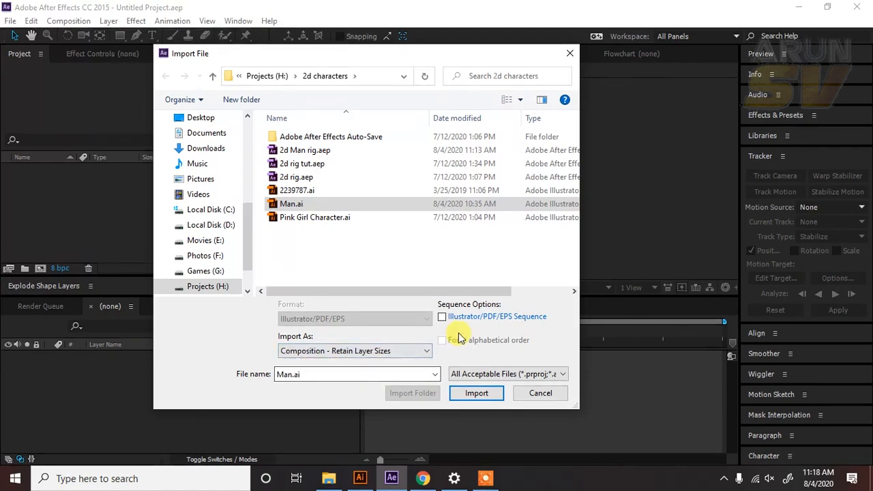
{"action": "left_click", "coordinate": [478, 393]}
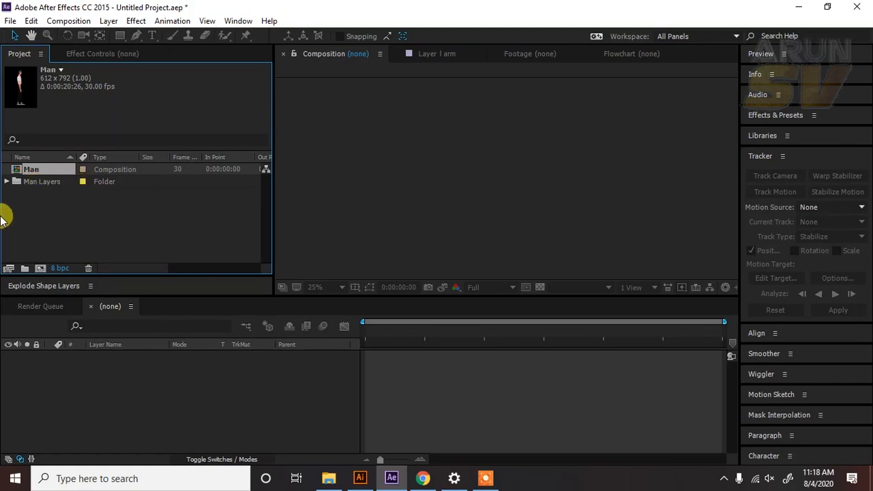
Open the Man composition and enlarge the timeline area to list its layers
{"action": "double_click", "coordinate": [34, 169]}
{"action": "scroll", "coordinate": [597, 184], "scroll_direction": "down", "scroll_amount": 2}
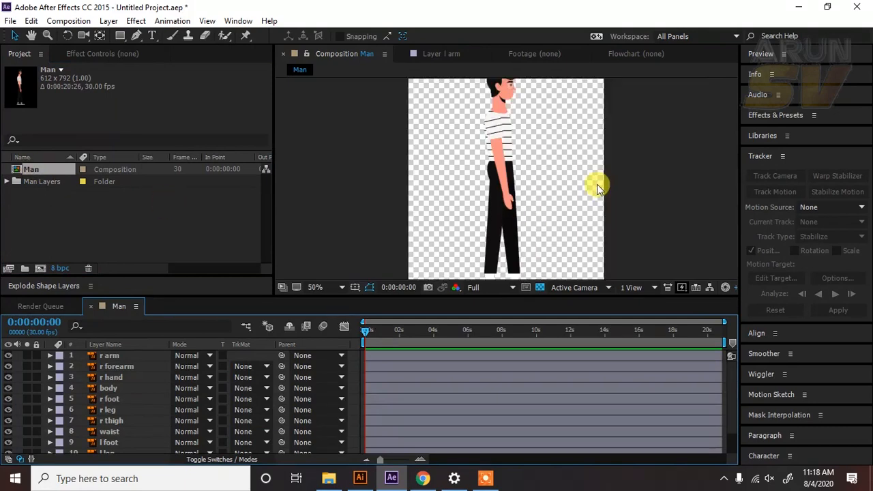
{"action": "scroll", "coordinate": [597, 185], "scroll_direction": "down", "scroll_amount": 2}
{"action": "scroll", "coordinate": [533, 217], "scroll_direction": "up", "scroll_amount": 2}
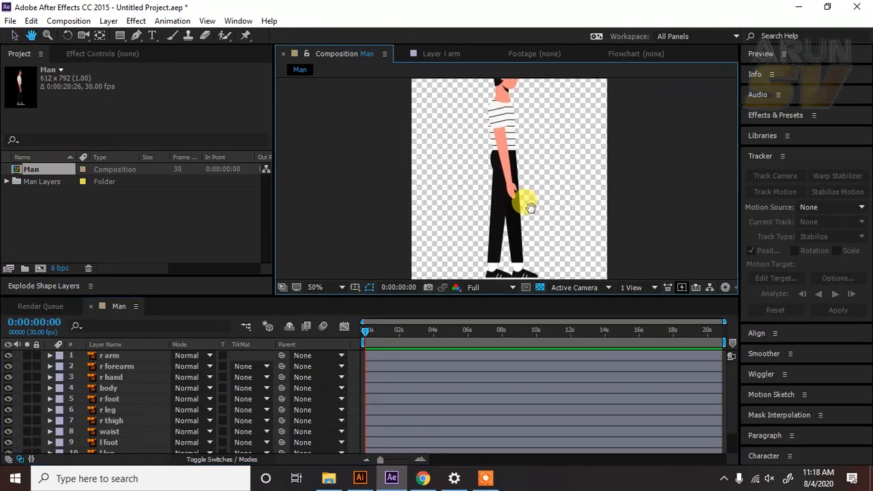
{"action": "scroll", "coordinate": [532, 215], "scroll_direction": "down", "scroll_amount": 2}
{"action": "scroll", "coordinate": [530, 208], "scroll_direction": "up", "scroll_amount": 2}
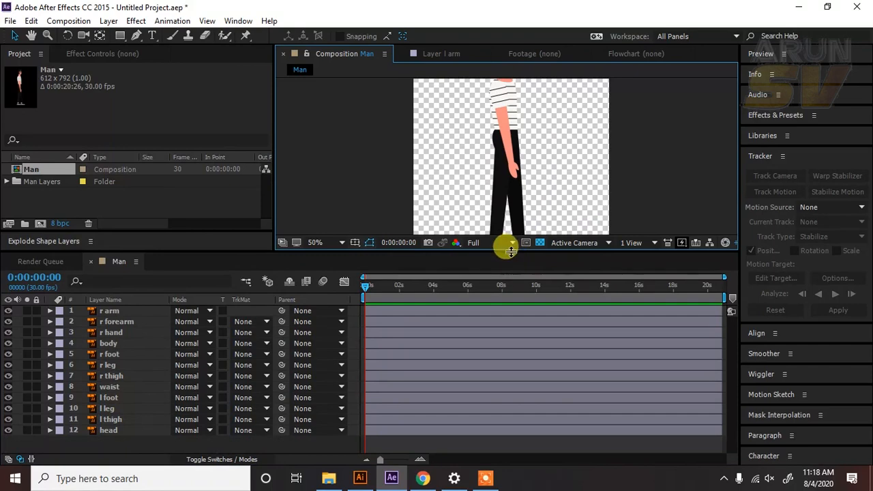
{"action": "left_click_drag", "start_coordinate": [511, 252], "coordinate": [511, 272]}
{"action": "key", "text": "space"}
{"action": "left_click_drag", "start_coordinate": [518, 226], "coordinate": [525, 181]}
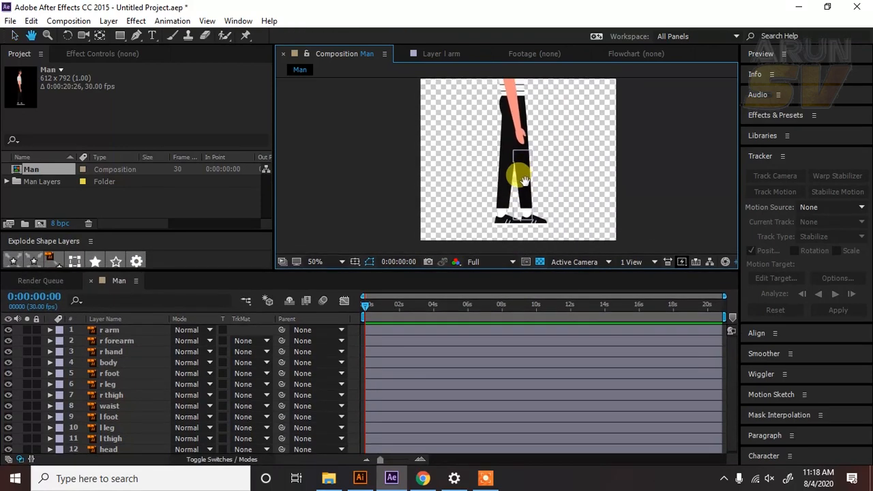
Examine which body part each of the l leg, r arm, r hand and r forearm layers covers on the character
{"action": "left_click", "coordinate": [526, 184]}
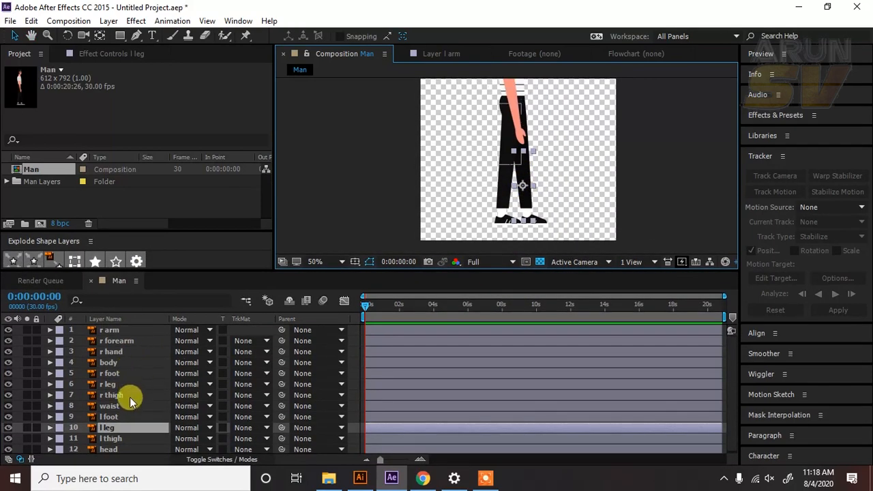
{"action": "scroll", "coordinate": [106, 404], "scroll_direction": "down", "scroll_amount": 1}
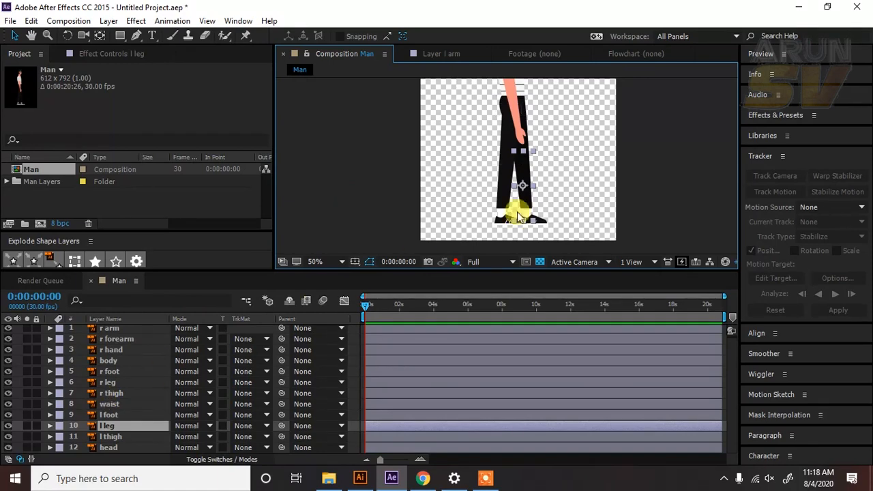
{"action": "left_click_drag", "start_coordinate": [515, 223], "coordinate": [517, 256]}
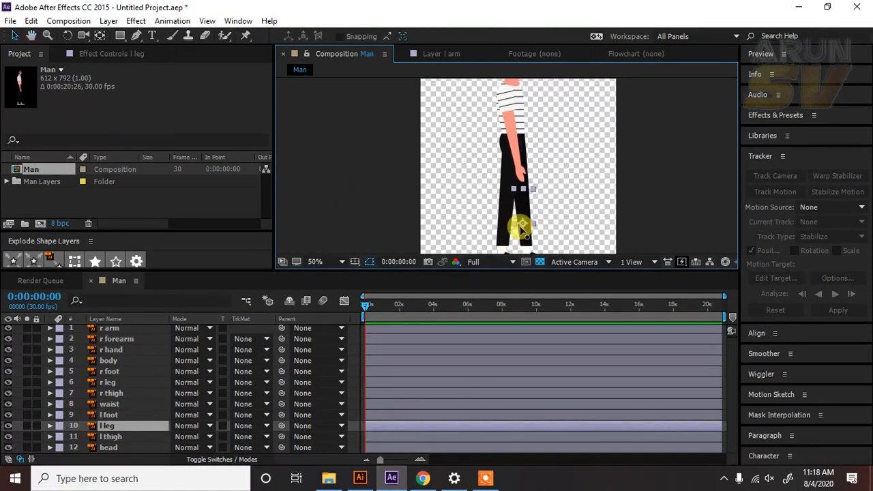
{"action": "left_click_drag", "start_coordinate": [516, 167], "coordinate": [523, 132]}
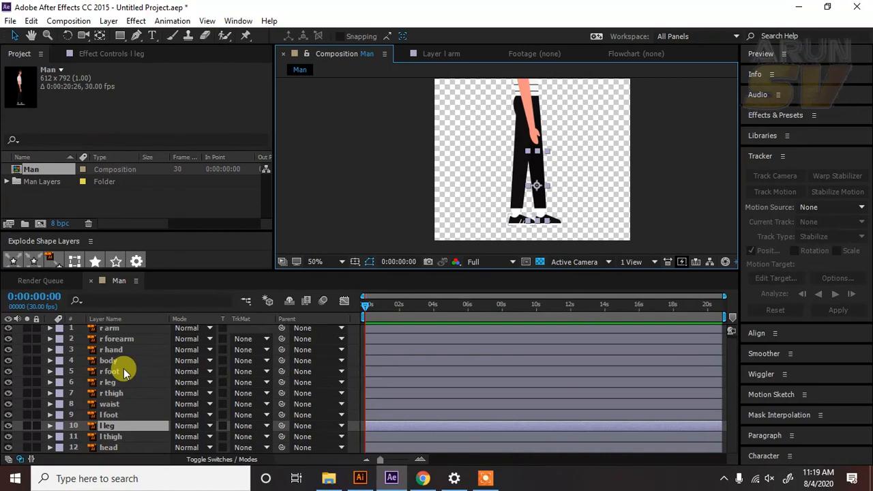
{"action": "scroll", "coordinate": [124, 371], "scroll_direction": "up", "scroll_amount": 1}
{"action": "left_click", "coordinate": [125, 332]}
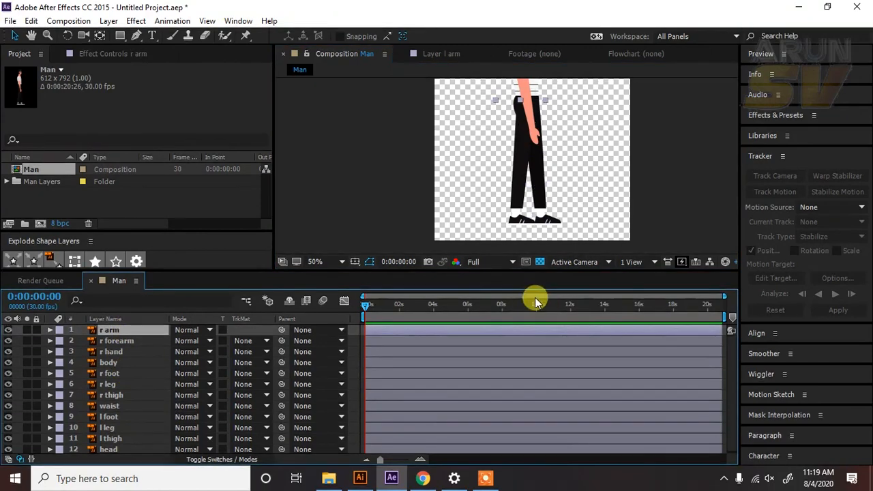
{"action": "left_click_drag", "start_coordinate": [569, 155], "coordinate": [570, 204]}
{"action": "scroll", "coordinate": [569, 204], "scroll_direction": "up", "scroll_amount": 2}
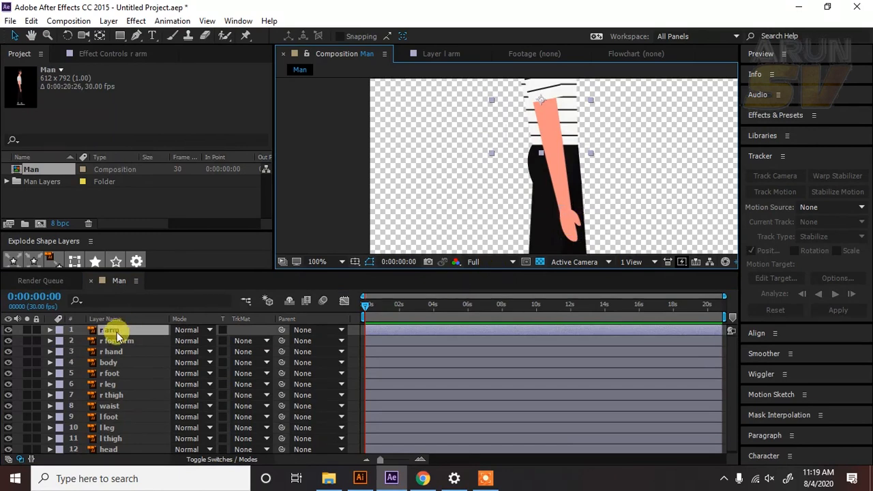
{"action": "left_click", "coordinate": [113, 351]}
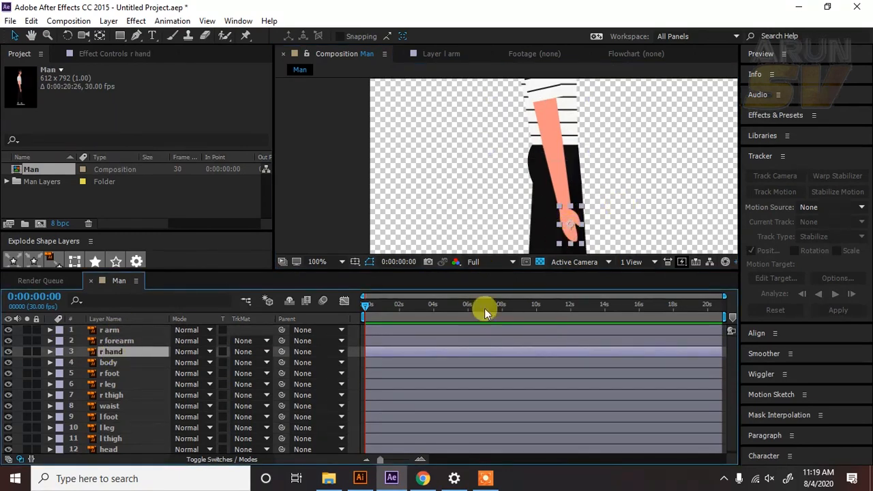
{"action": "left_click", "coordinate": [563, 180]}
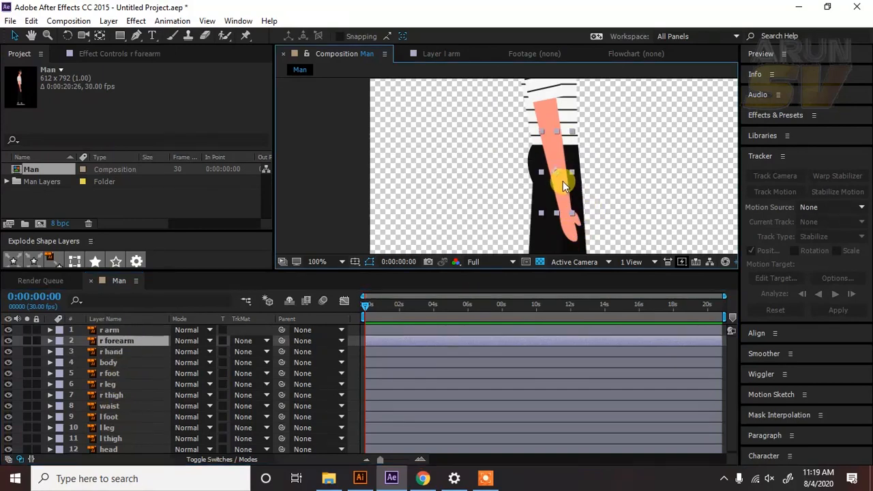
{"action": "key", "text": "space"}
{"action": "left_click_drag", "start_coordinate": [523, 148], "coordinate": [536, 198]}
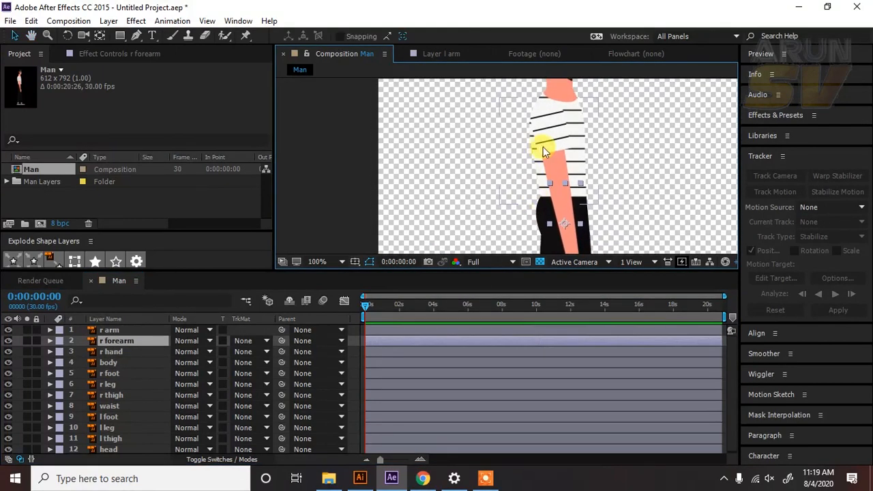
{"action": "left_click", "coordinate": [552, 149]}
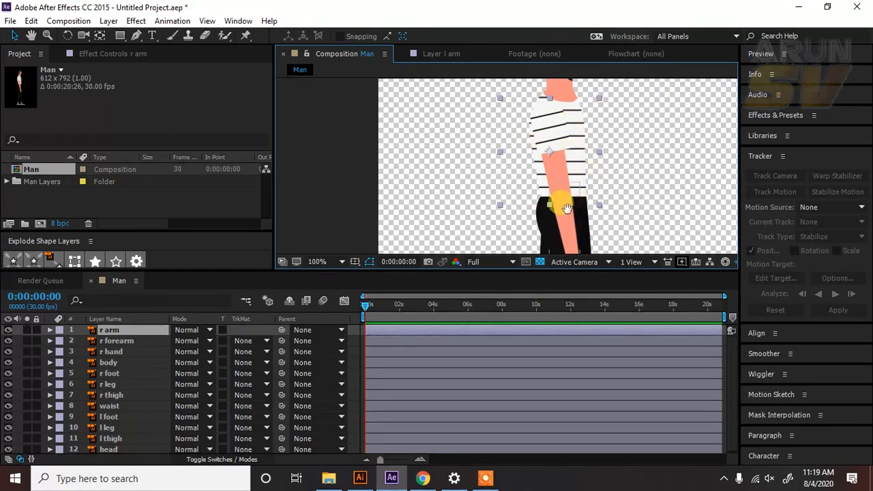
{"action": "key", "text": "space"}
{"action": "left_click_drag", "start_coordinate": [562, 207], "coordinate": [554, 177]}
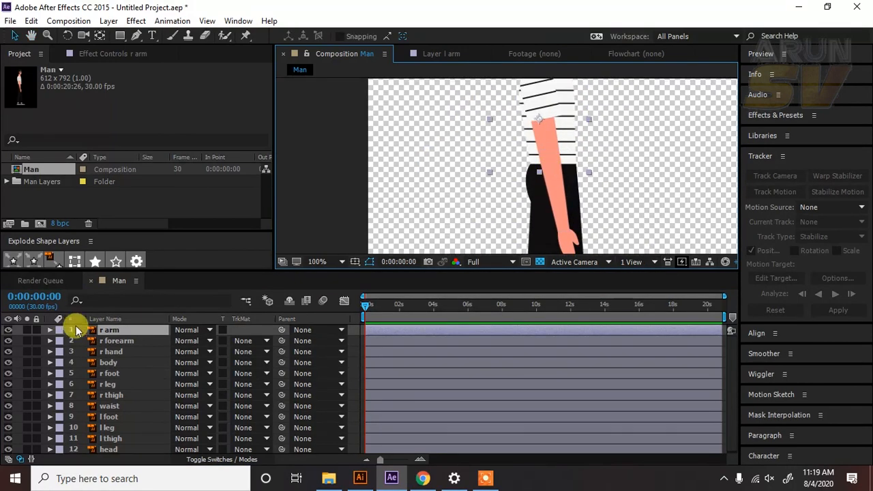
Parent the r hand layer to r forearm
{"action": "left_click", "coordinate": [111, 352]}
{"action": "key", "text": "space"}
{"action": "left_click_drag", "start_coordinate": [544, 236], "coordinate": [526, 195]}
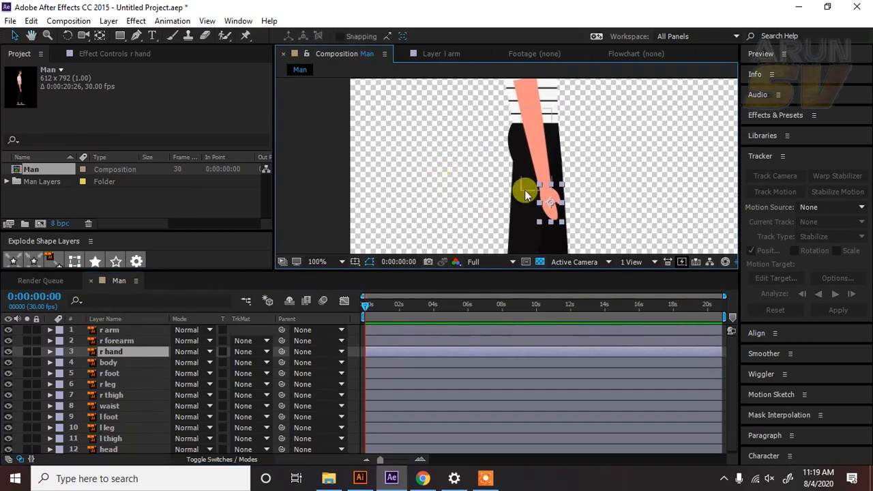
{"action": "left_click", "coordinate": [104, 352]}
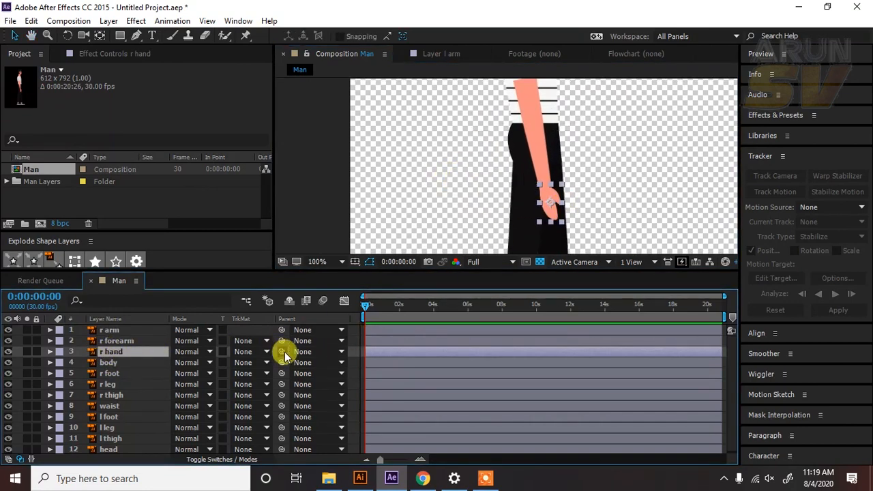
{"action": "left_click_drag", "start_coordinate": [283, 352], "coordinate": [118, 343]}
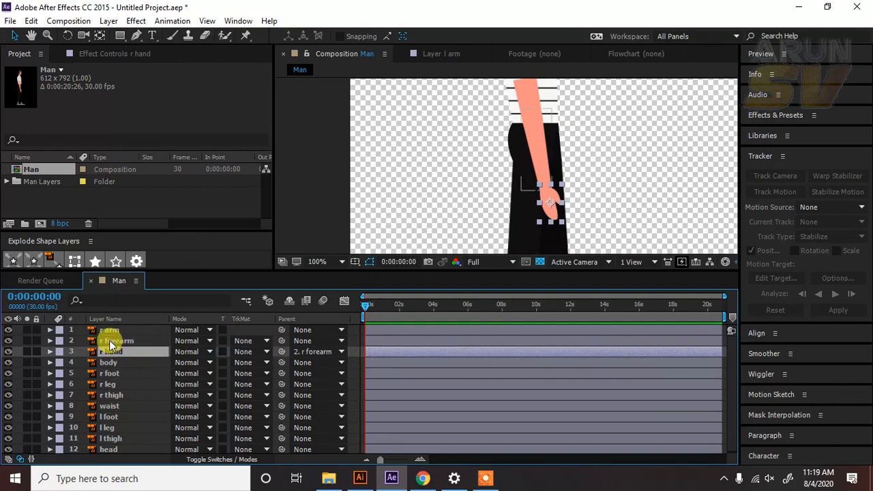
Parent the r forearm layer to r arm, and r arm to body
{"action": "left_click_drag", "start_coordinate": [500, 172], "coordinate": [504, 200]}
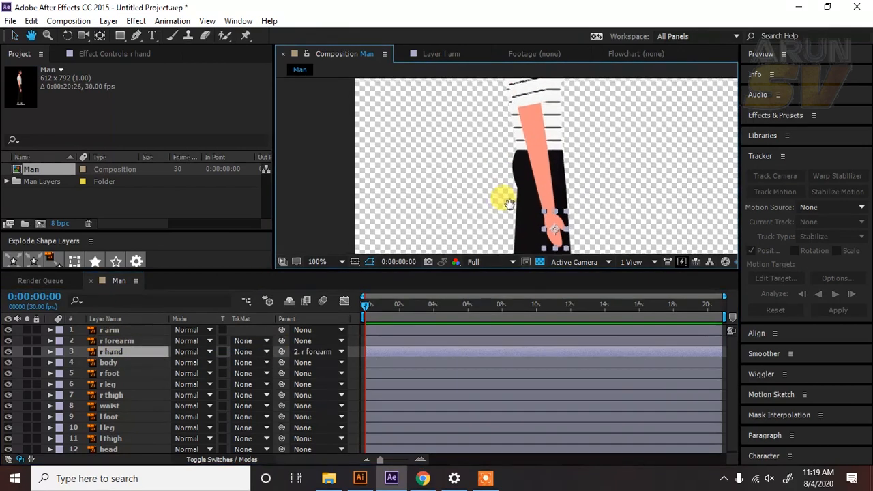
{"action": "left_click", "coordinate": [123, 340]}
{"action": "left_click_drag", "start_coordinate": [277, 343], "coordinate": [124, 329]}
{"action": "left_click", "coordinate": [124, 329]}
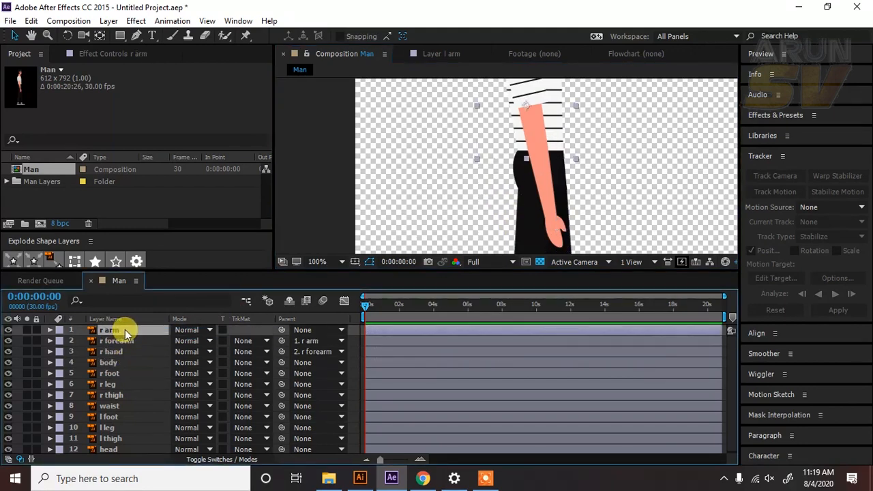
{"action": "left_click_drag", "start_coordinate": [283, 332], "coordinate": [117, 361]}
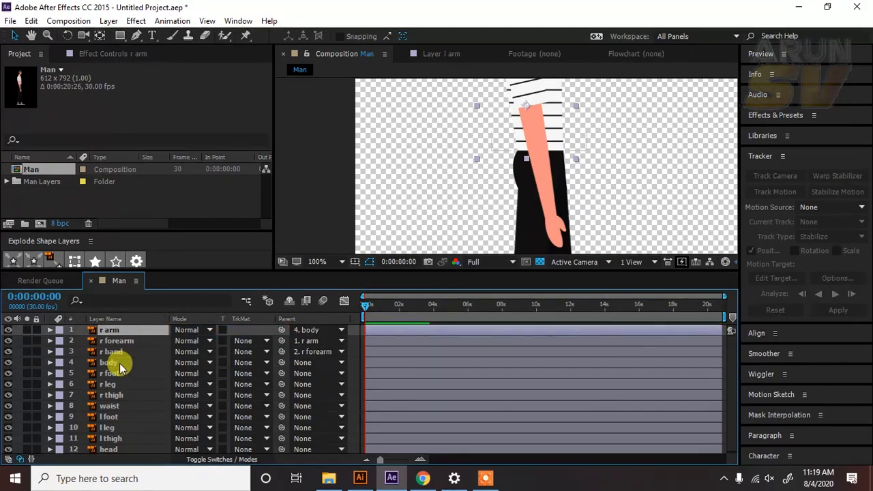
{"action": "scroll", "coordinate": [591, 146], "scroll_direction": "down", "scroll_amount": 1}
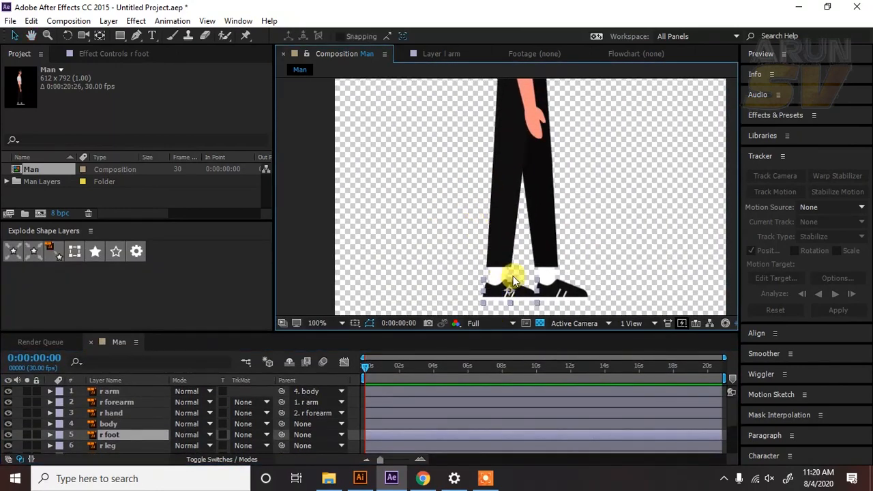
Examine which part of the character each of the r leg, r thigh and waist layers covers
{"action": "left_click", "coordinate": [488, 256]}
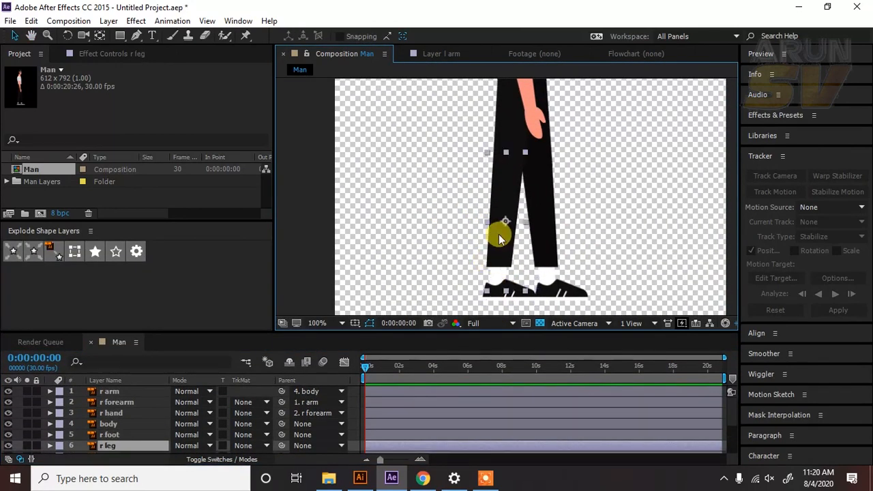
{"action": "left_click", "coordinate": [501, 127]}
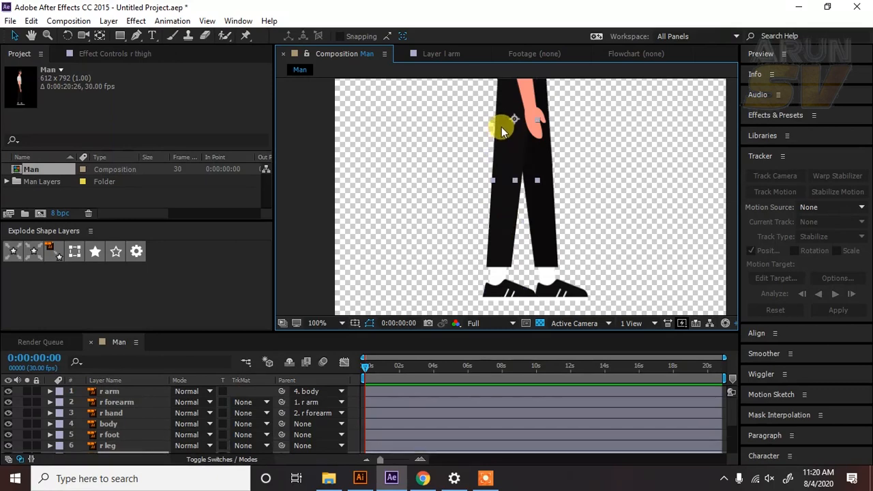
{"action": "left_click_drag", "start_coordinate": [502, 133], "coordinate": [491, 234]}
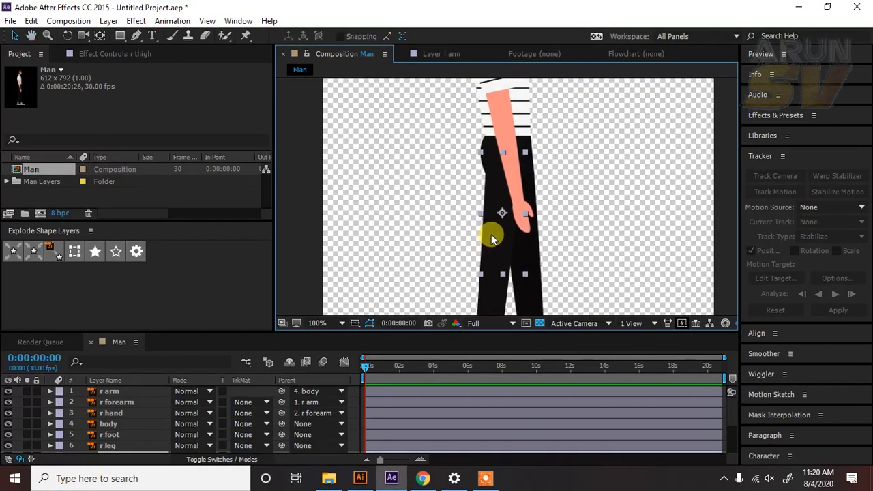
{"action": "left_click", "coordinate": [487, 144]}
{"action": "left_click", "coordinate": [485, 148]}
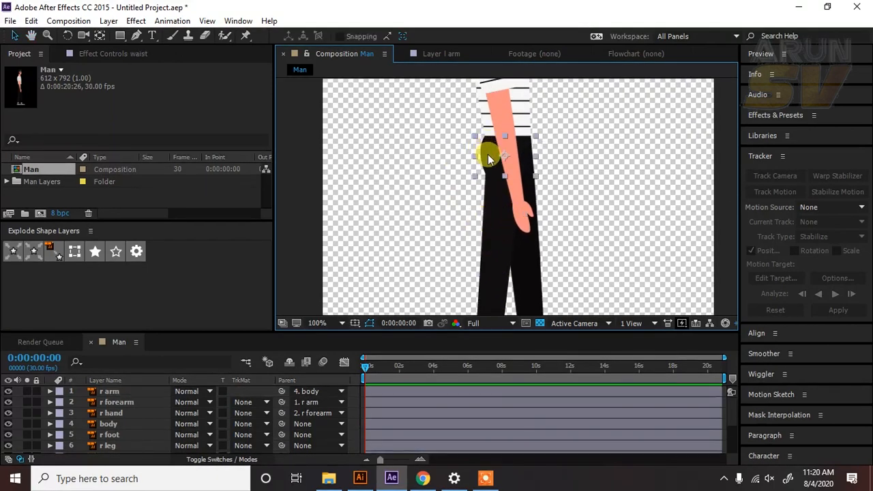
{"action": "left_click_drag", "start_coordinate": [488, 154], "coordinate": [482, 213]}
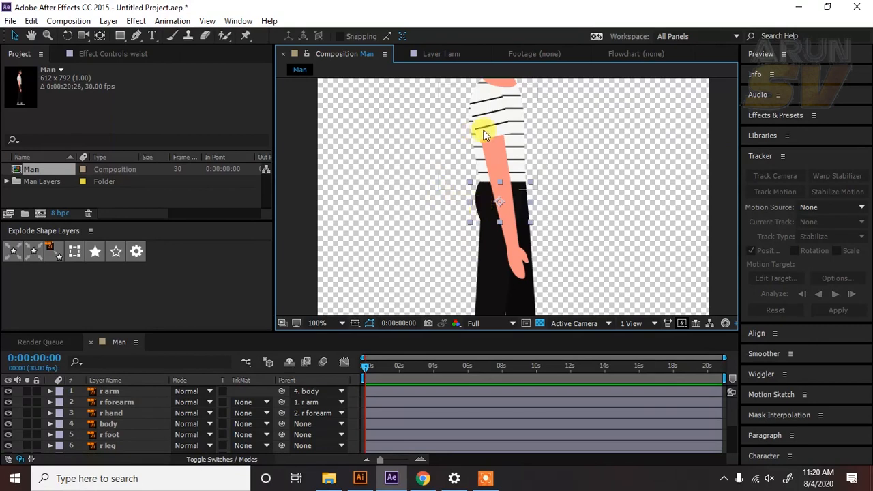
{"action": "scroll", "coordinate": [460, 244], "scroll_direction": "down", "scroll_amount": 5}
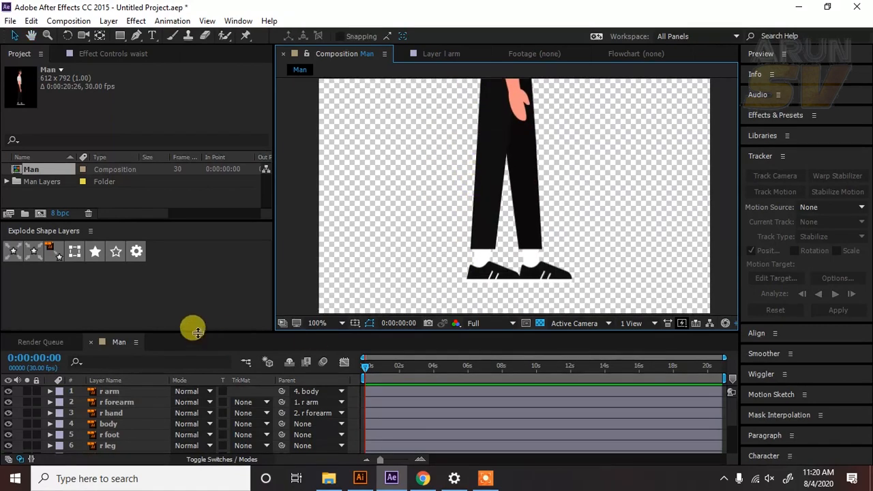
Enlarge the timeline area, then parent the r foot layer to r leg, and r leg to r thigh
{"action": "left_click_drag", "start_coordinate": [199, 332], "coordinate": [218, 237]}
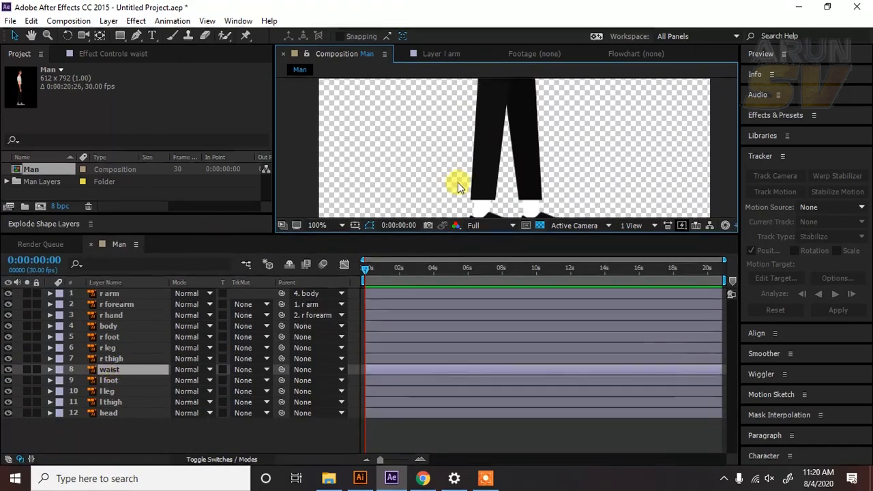
{"action": "key", "text": "h"}
{"action": "left_click_drag", "start_coordinate": [442, 186], "coordinate": [445, 143]}
{"action": "key", "text": "v"}
{"action": "left_click", "coordinate": [496, 165]}
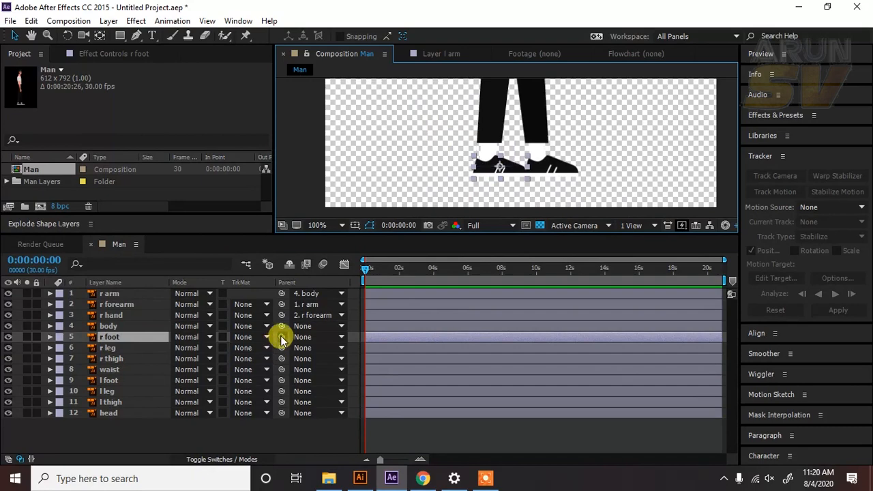
{"action": "left_click_drag", "start_coordinate": [281, 337], "coordinate": [120, 352]}
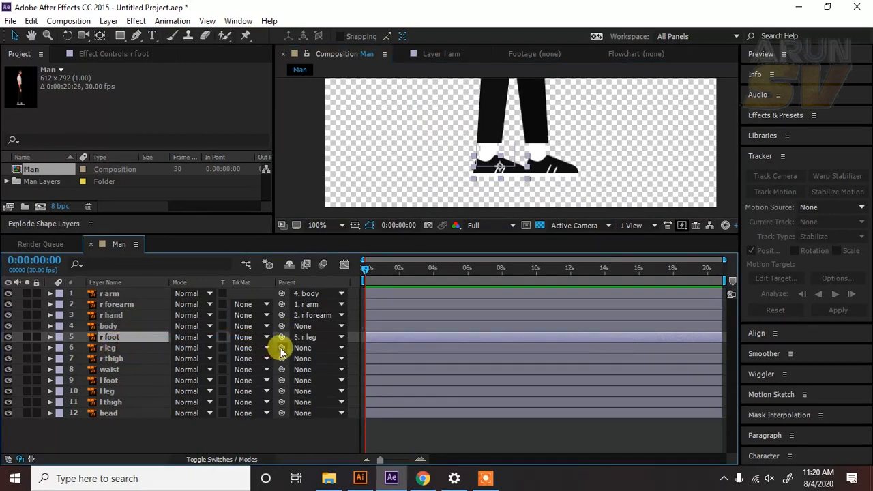
{"action": "left_click_drag", "start_coordinate": [173, 338], "coordinate": [106, 362]}
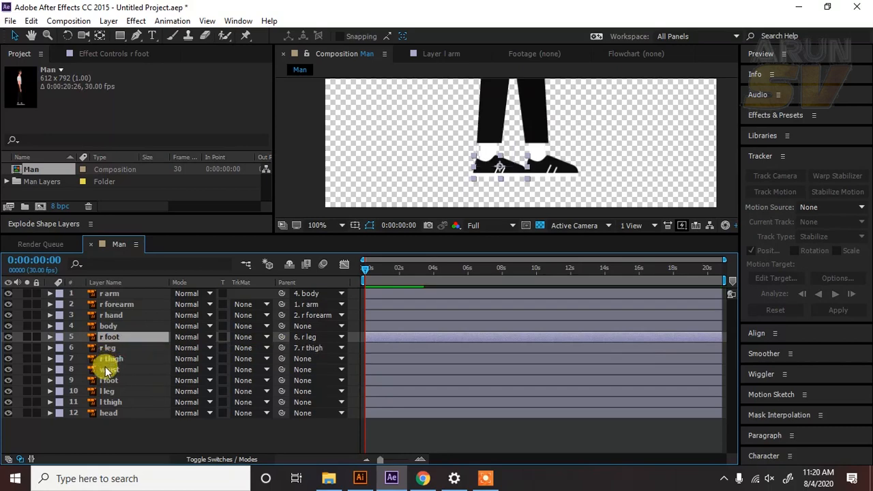
Parent the r thigh layer to waist, and waist to body
{"action": "left_click", "coordinate": [114, 366]}
{"action": "left_click_drag", "start_coordinate": [278, 360], "coordinate": [114, 370]}
{"action": "left_click", "coordinate": [112, 370]}
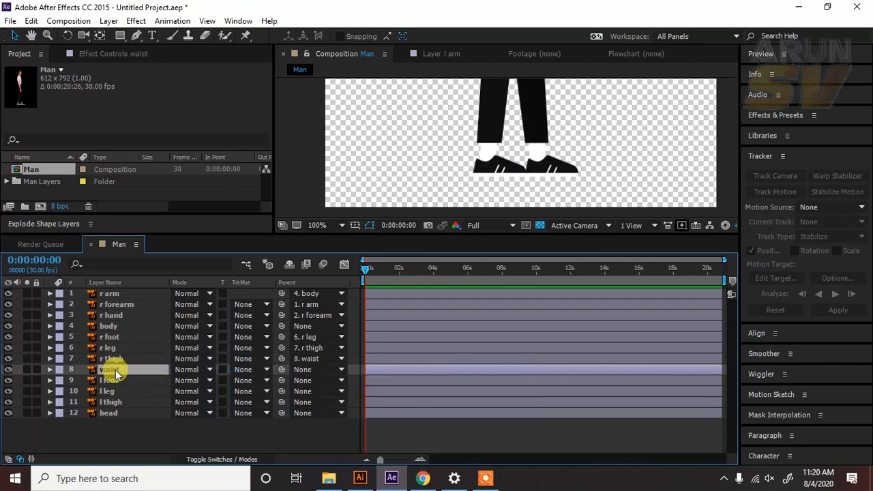
{"action": "left_click_drag", "start_coordinate": [281, 372], "coordinate": [111, 326]}
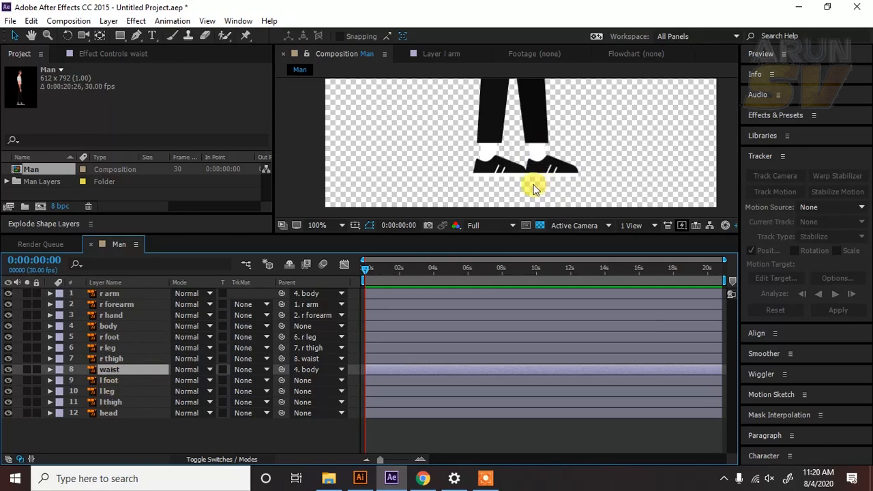
Parent the l foot layer to l leg
{"action": "left_click_drag", "start_coordinate": [530, 187], "coordinate": [467, 195]}
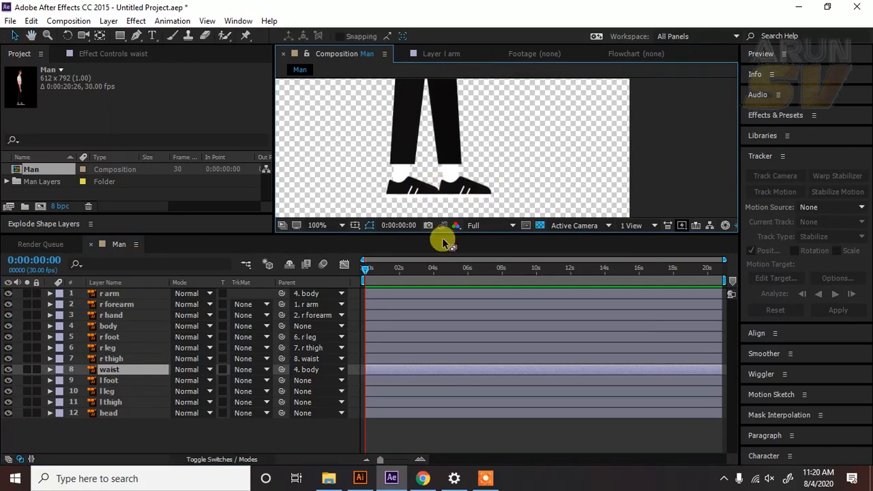
{"action": "left_click", "coordinate": [116, 384]}
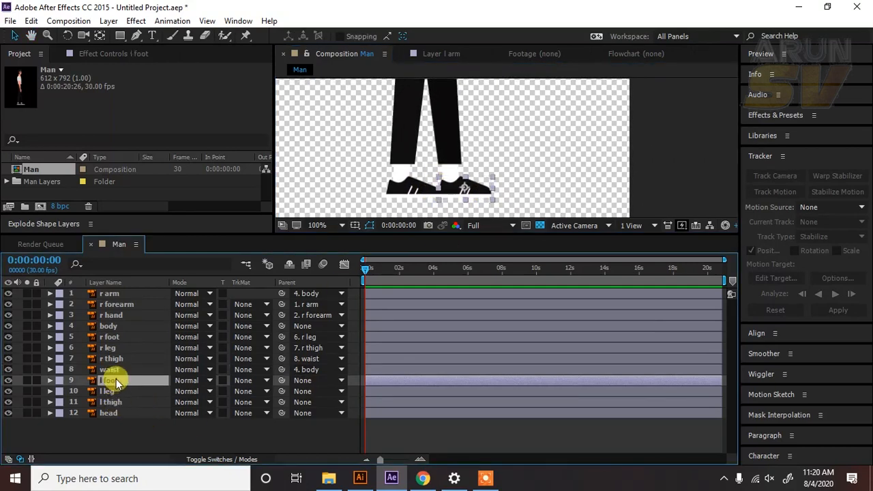
{"action": "left_click_drag", "start_coordinate": [281, 380], "coordinate": [101, 390]}
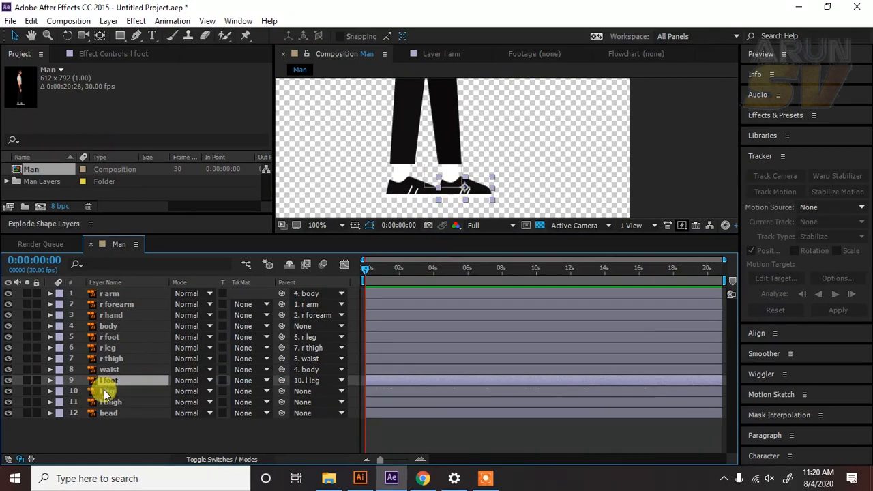
Parent the l leg layer to l thigh, and l thigh to waist
{"action": "left_click_drag", "start_coordinate": [281, 391], "coordinate": [119, 402]}
{"action": "left_click_drag", "start_coordinate": [283, 404], "coordinate": [112, 369]}
{"action": "left_click", "coordinate": [114, 372]}
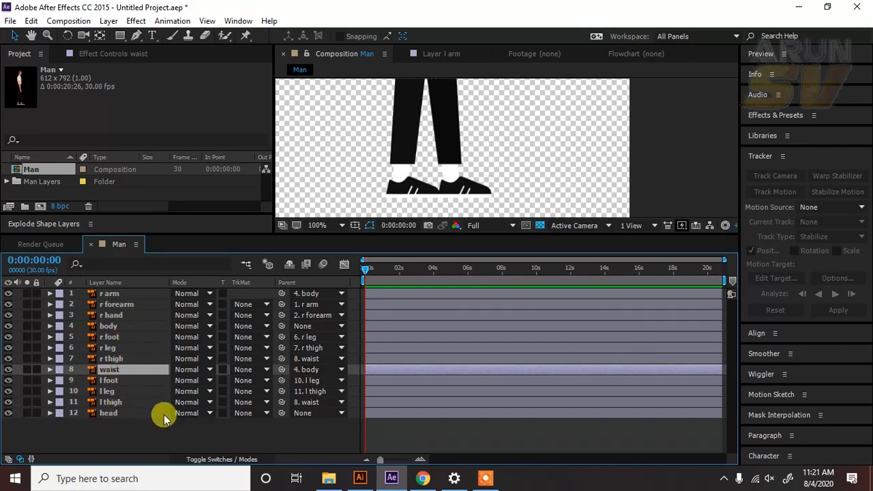
Parent the head layer to body and bring the whole character into view
{"action": "left_click", "coordinate": [109, 413]}
{"action": "left_click_drag", "start_coordinate": [282, 413], "coordinate": [108, 327]}
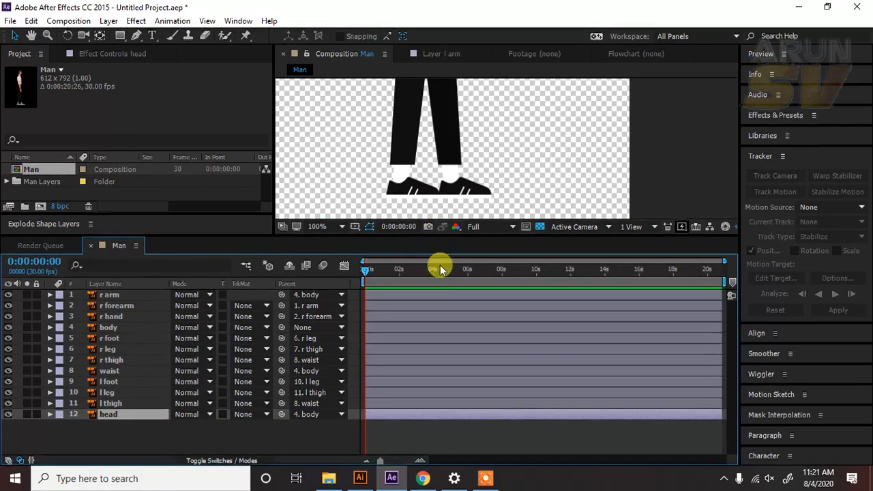
{"action": "left_click_drag", "start_coordinate": [436, 238], "coordinate": [429, 321]}
{"action": "scroll", "coordinate": [468, 156], "scroll_direction": "down", "scroll_amount": 2}
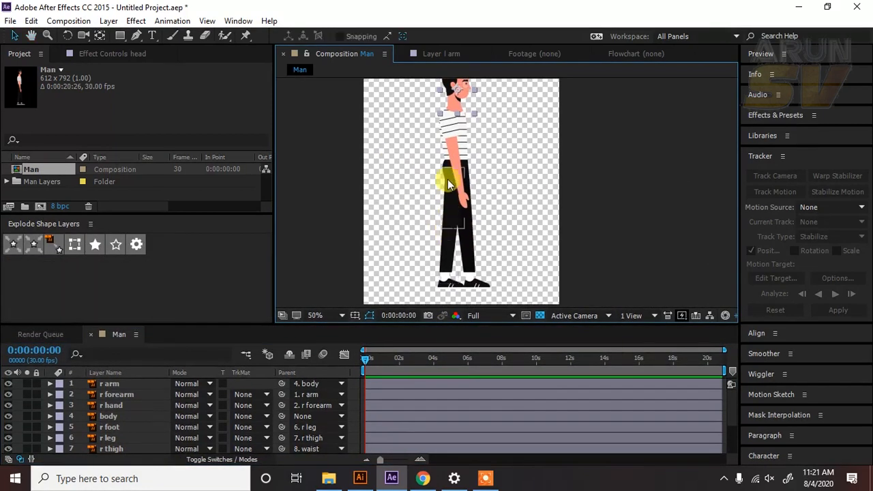
{"action": "left_click_drag", "start_coordinate": [447, 181], "coordinate": [451, 196]}
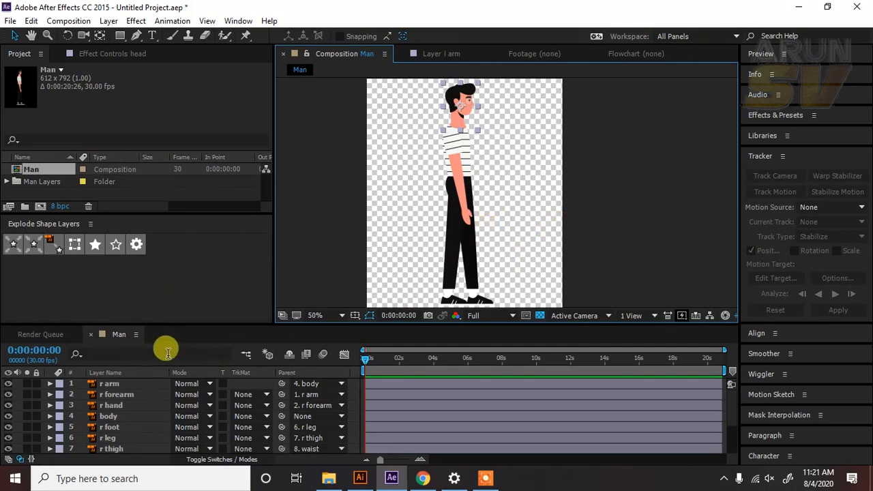
Duplicate the r arm, r forearm and r hand layers and group the copies together at the top of the layer stack
{"action": "left_click_drag", "start_coordinate": [187, 322], "coordinate": [197, 231]}
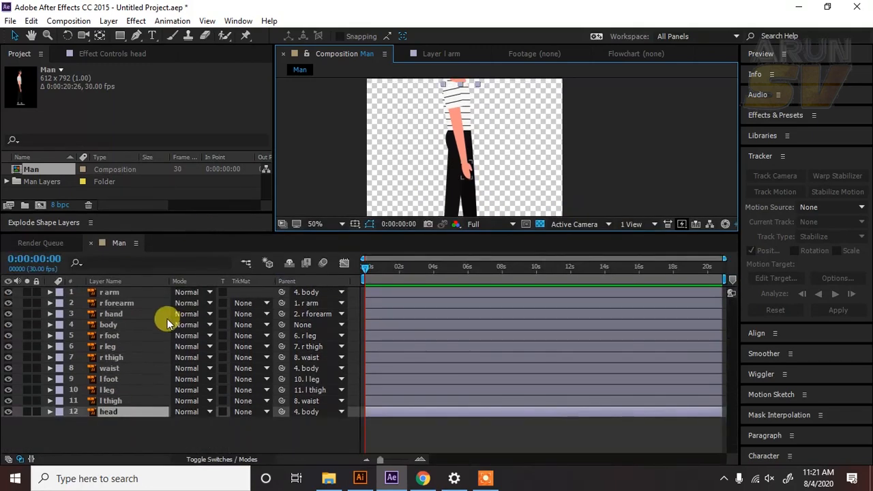
{"action": "left_click", "coordinate": [113, 299]}
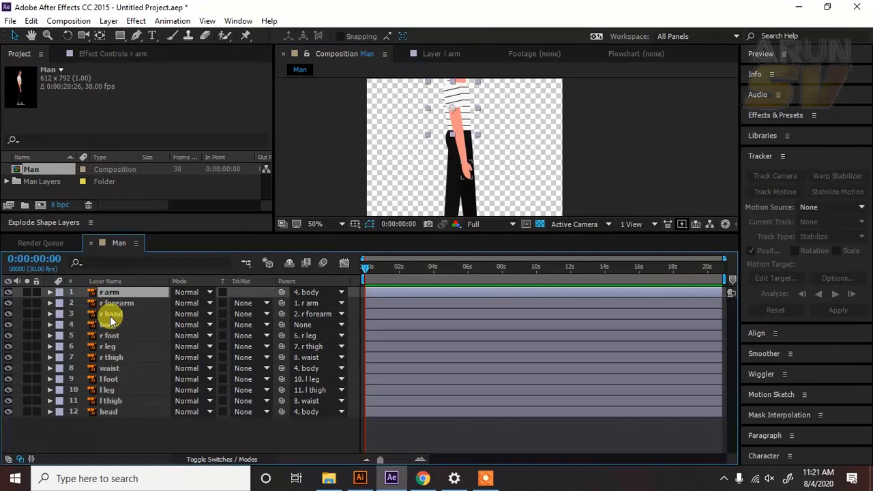
{"action": "left_click", "coordinate": [110, 316], "text": "shift"}
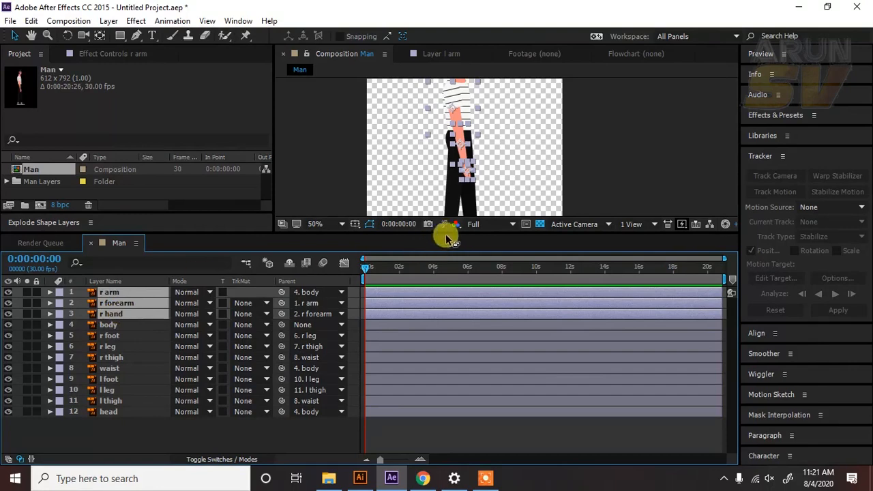
{"action": "left_click_drag", "start_coordinate": [446, 232], "coordinate": [443, 252]}
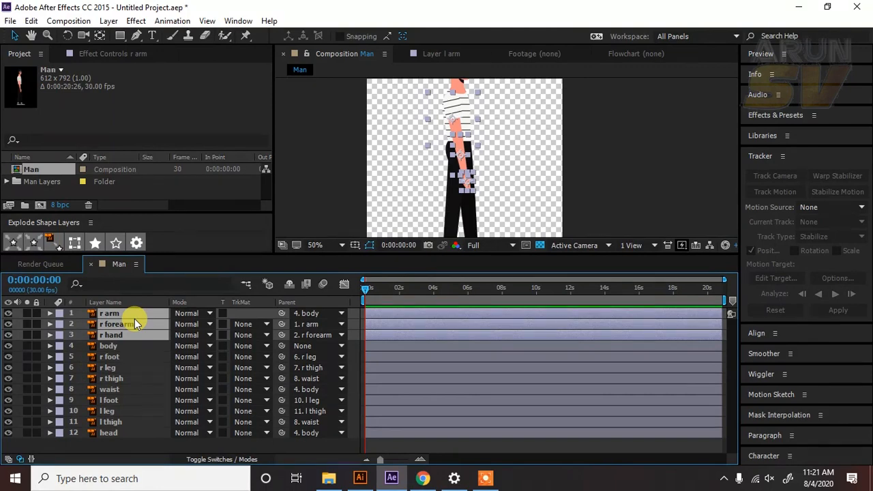
{"action": "key", "text": "ctrl+d"}
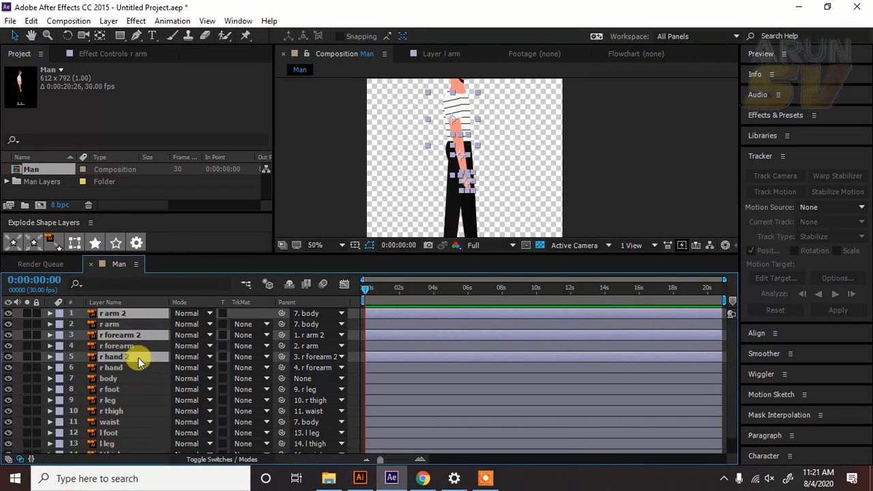
{"action": "left_click_drag", "start_coordinate": [137, 358], "coordinate": [137, 322]}
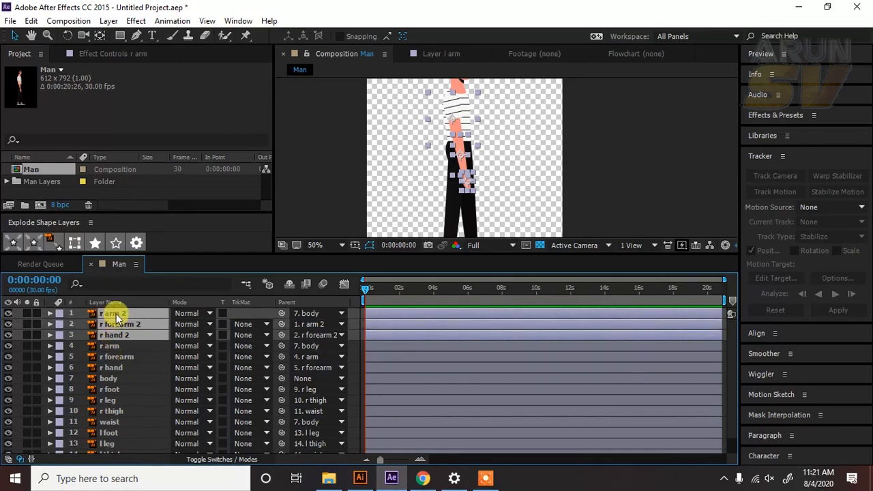
Rename the duplicated upper arm layer as l arm and the duplicated forearm layer as l forearm
{"action": "right_click", "coordinate": [112, 314]}
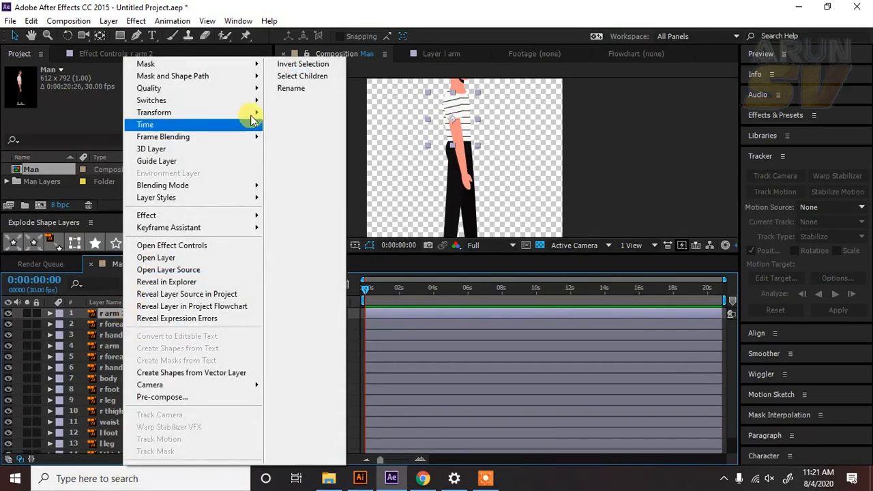
{"action": "left_click", "coordinate": [286, 89]}
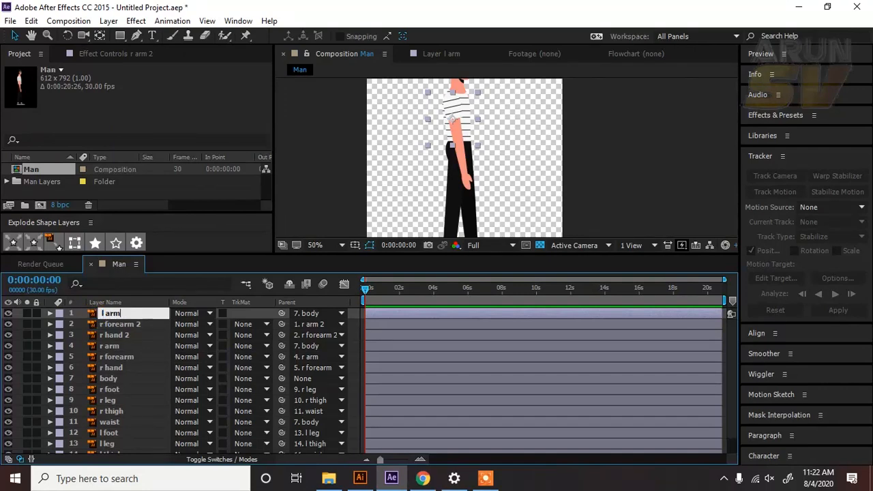
{"action": "left_click", "coordinate": [121, 329]}
{"action": "right_click", "coordinate": [121, 330]}
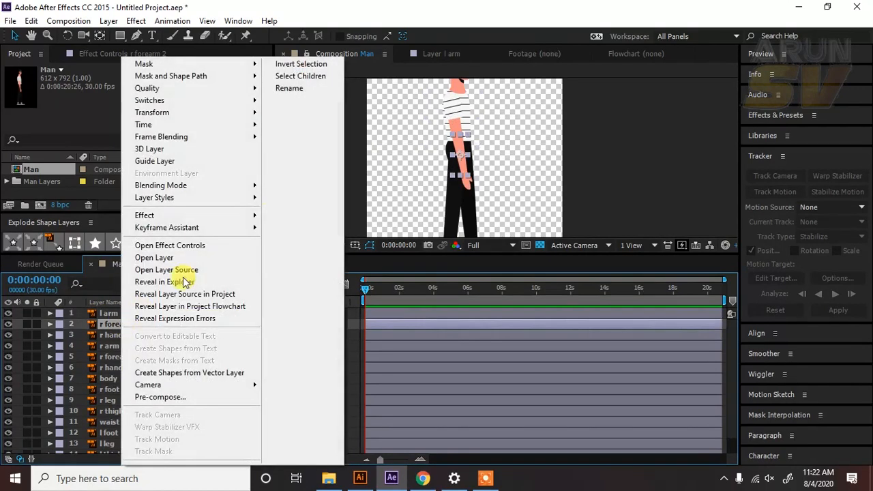
{"action": "left_click", "coordinate": [306, 89]}
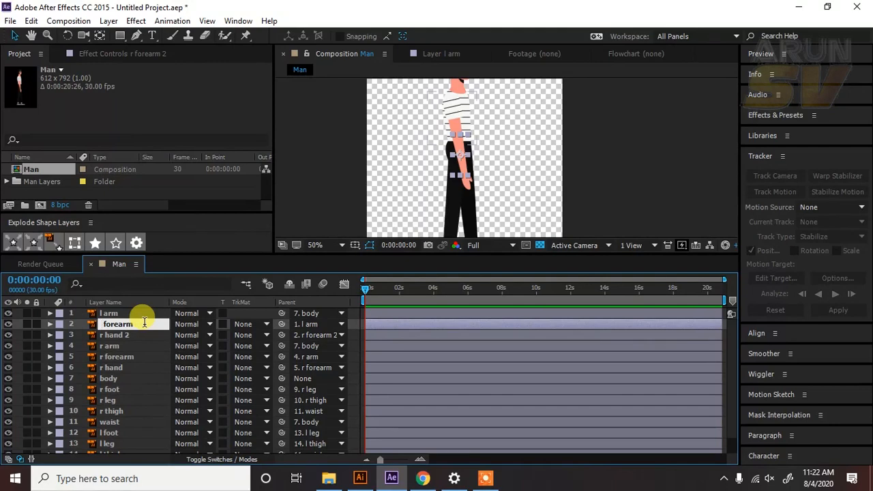
{"action": "type", "text": "l forearm"}
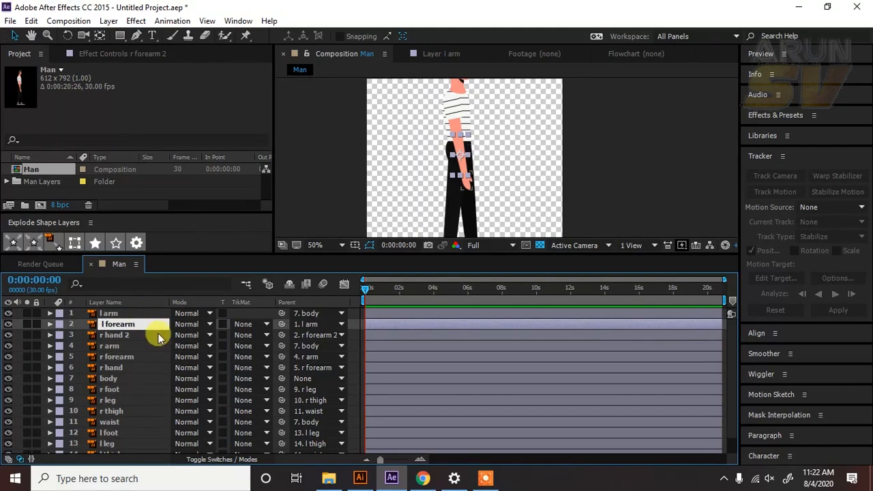
Rename the duplicated hand layer as l hand
{"action": "left_click", "coordinate": [120, 335]}
{"action": "right_click", "coordinate": [120, 335]}
{"action": "left_click", "coordinate": [286, 88]}
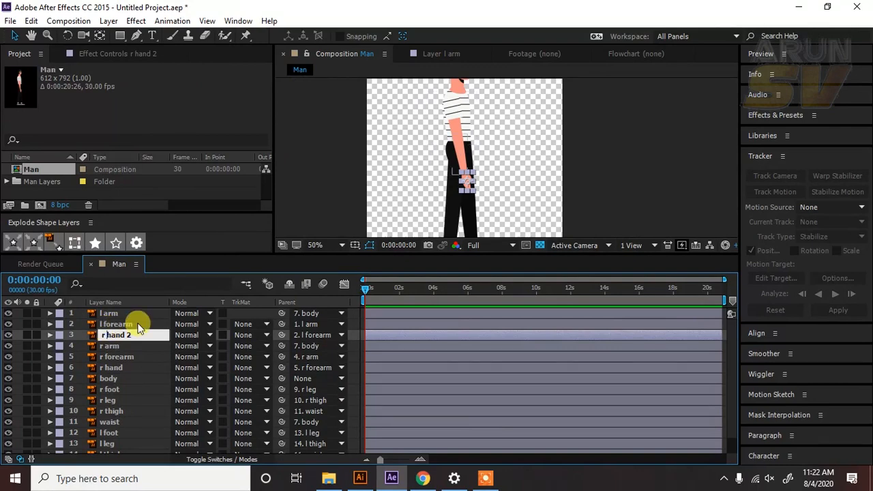
{"action": "key", "text": "BackSpace"}
{"action": "type", "text": "l"}
{"action": "left_click", "coordinate": [117, 357]}
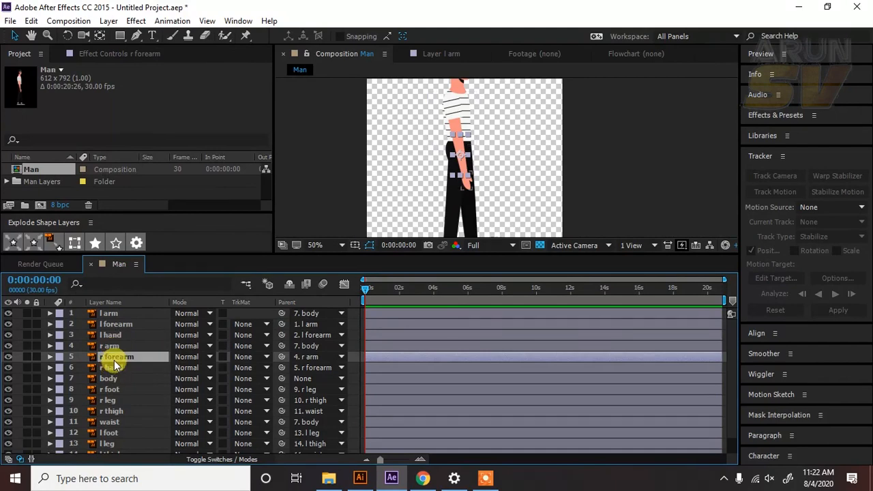
{"action": "left_click", "coordinate": [126, 335]}
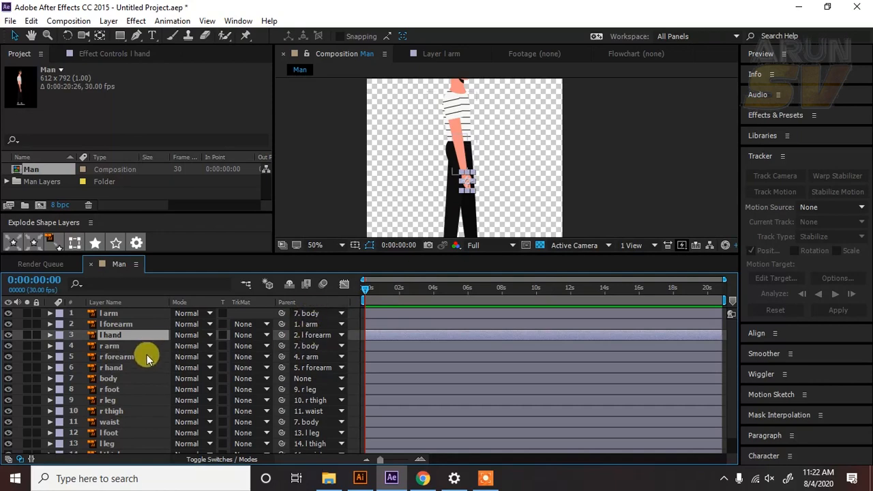
{"action": "left_click_drag", "start_coordinate": [220, 250], "coordinate": [220, 306]}
{"action": "scroll", "coordinate": [515, 199], "scroll_direction": "down", "scroll_amount": 2}
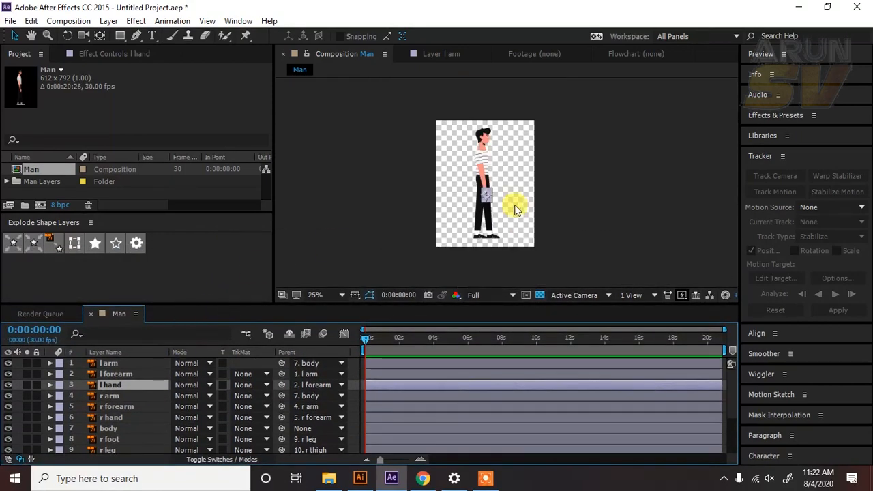
{"action": "key", "text": "space"}
{"action": "left_click_drag", "start_coordinate": [491, 241], "coordinate": [493, 217]}
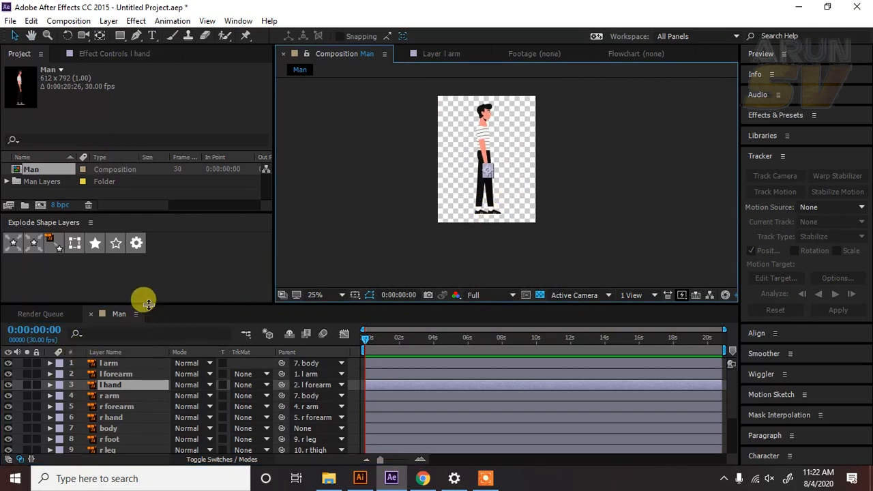
Enlarge the timeline area and open the Duik Bassel.2 rigging script
{"action": "left_click_drag", "start_coordinate": [144, 307], "coordinate": [150, 279]}
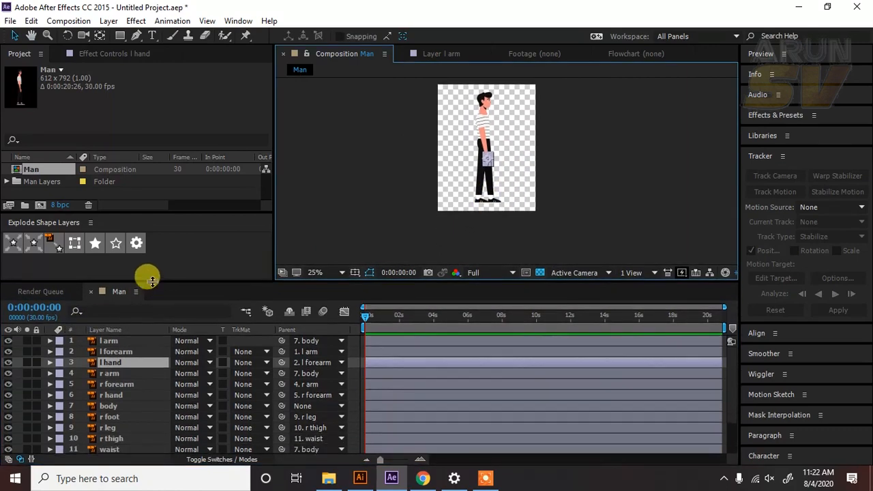
{"action": "left_click", "coordinate": [238, 21]}
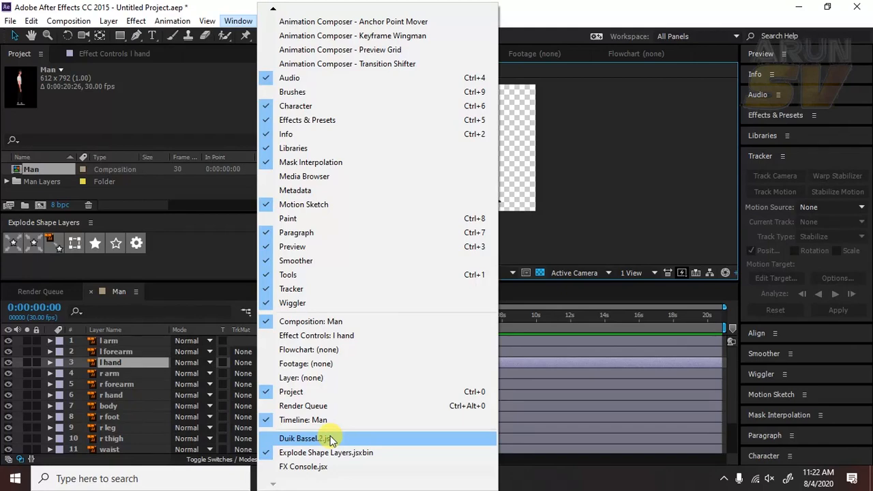
{"action": "left_click", "coordinate": [301, 438]}
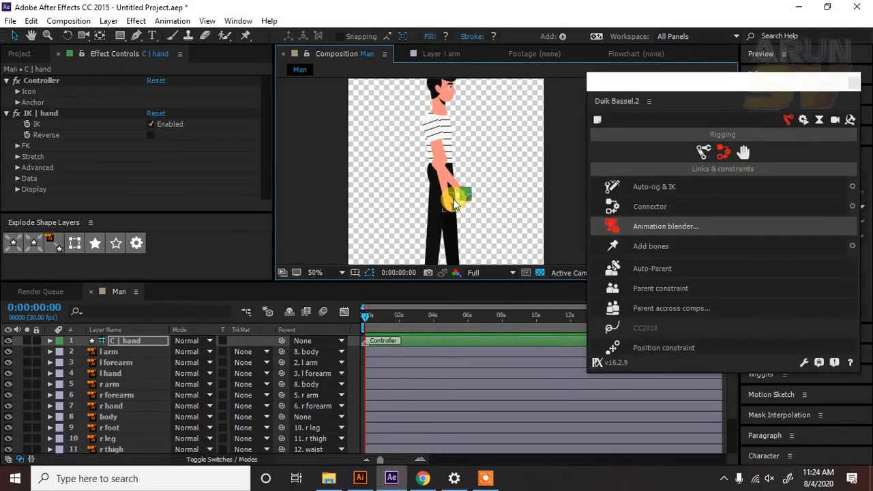
Check the rigged left forearm up close and undo the IK controller rig on the left arm
{"action": "scroll", "coordinate": [440, 195], "scroll_direction": "up", "scroll_amount": 2}
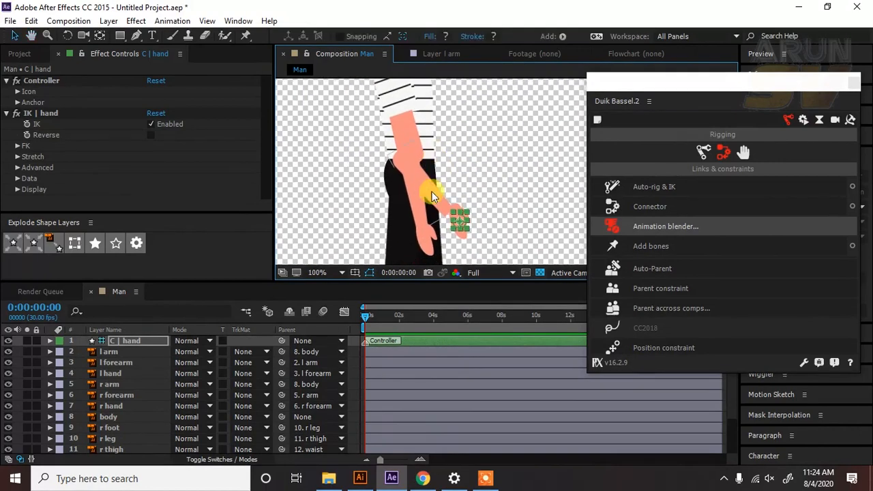
{"action": "left_click", "coordinate": [433, 198]}
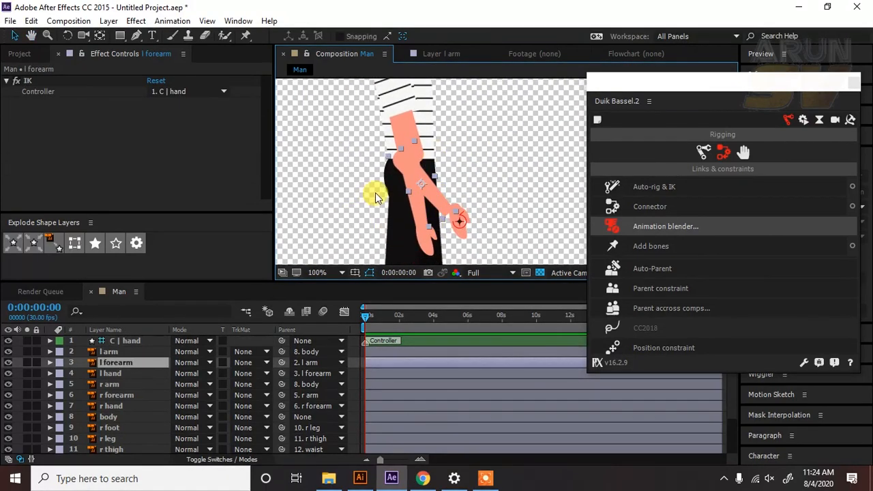
{"action": "key", "text": "ctrl+z"}
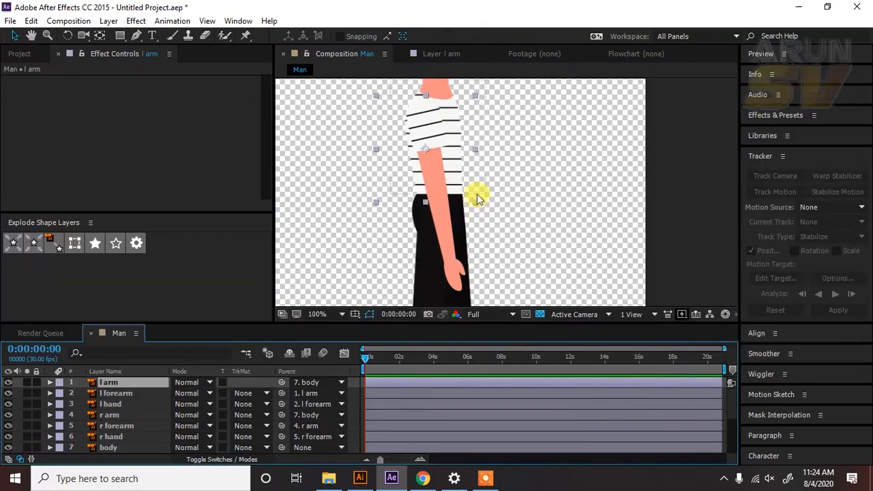
Solo the l arm layer and move its anchor point up to the shoulder, inside the rounded sleeve end
{"action": "left_click_drag", "start_coordinate": [478, 244], "coordinate": [452, 260]}
{"action": "scroll", "coordinate": [448, 241], "scroll_direction": "down", "scroll_amount": 2}
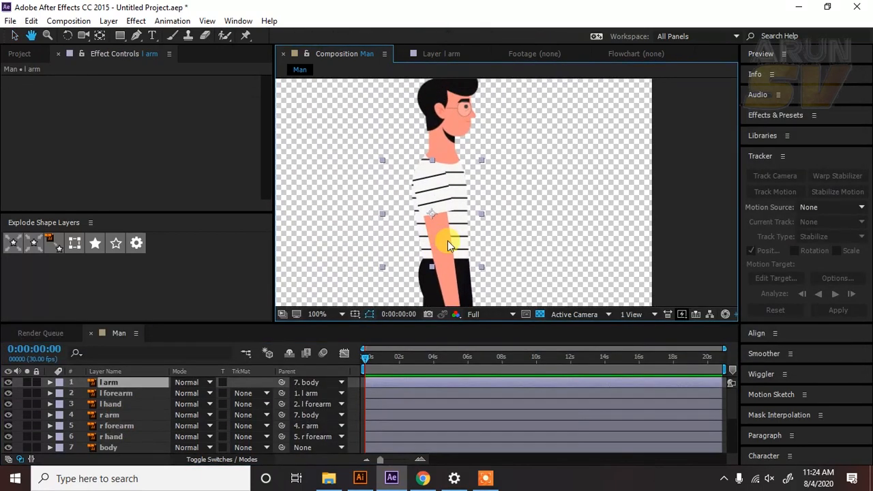
{"action": "key", "text": "v"}
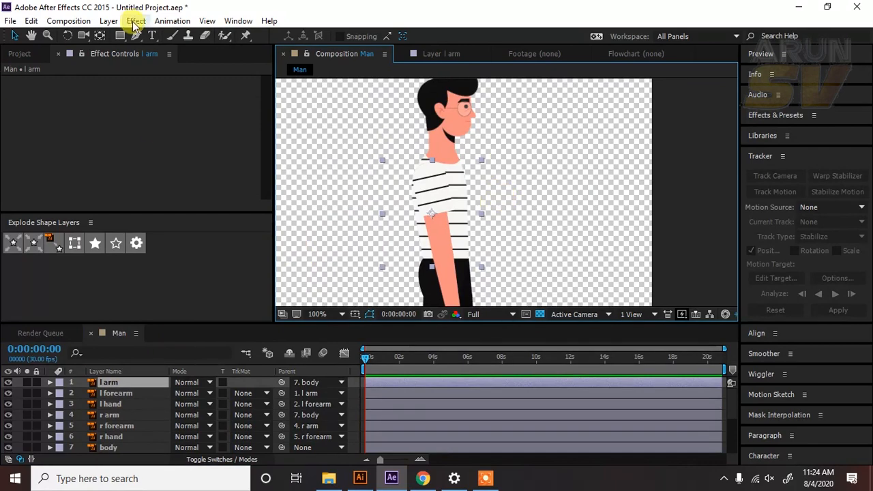
{"action": "left_click", "coordinate": [99, 36]}
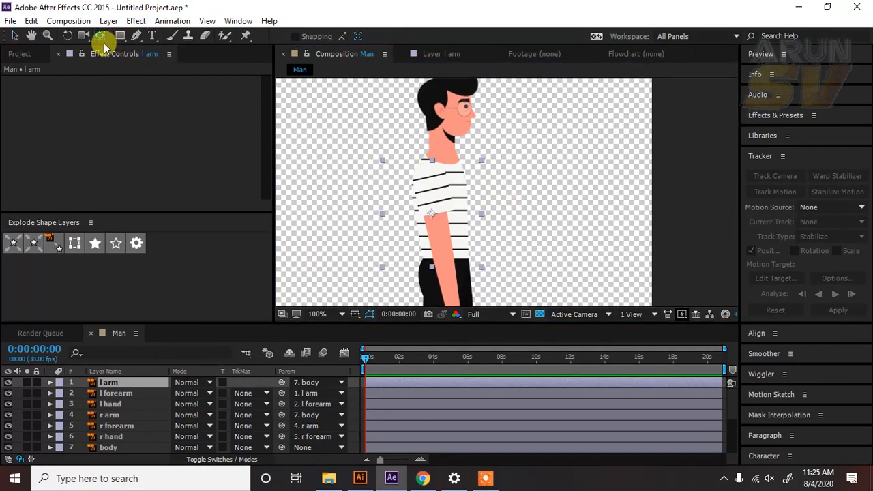
{"action": "scroll", "coordinate": [436, 217], "scroll_direction": "up", "scroll_amount": 2}
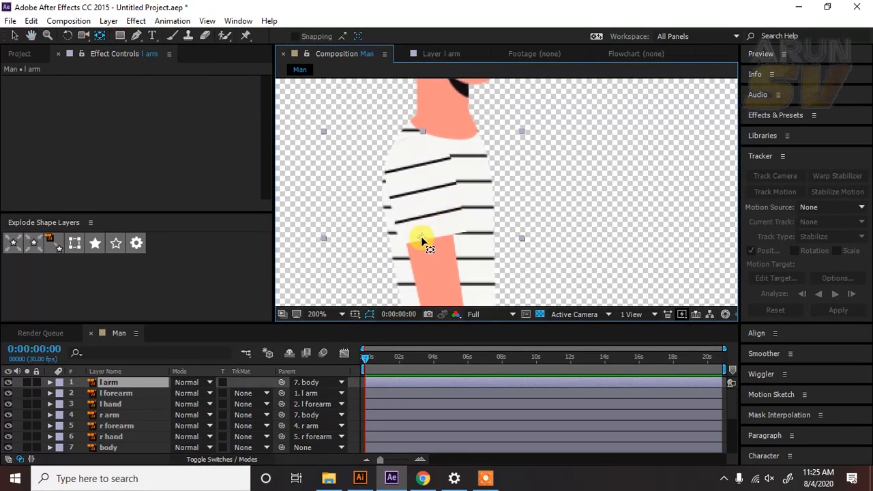
{"action": "left_click", "coordinate": [27, 382]}
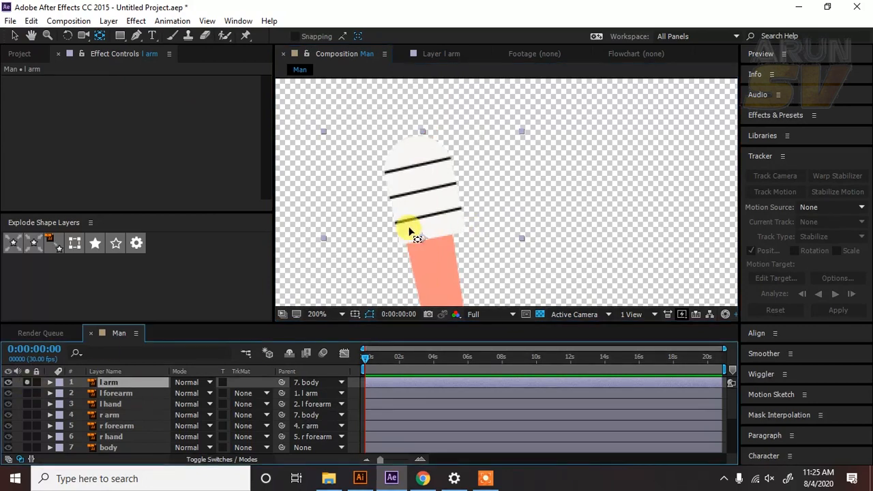
{"action": "left_click_drag", "start_coordinate": [423, 236], "coordinate": [416, 162]}
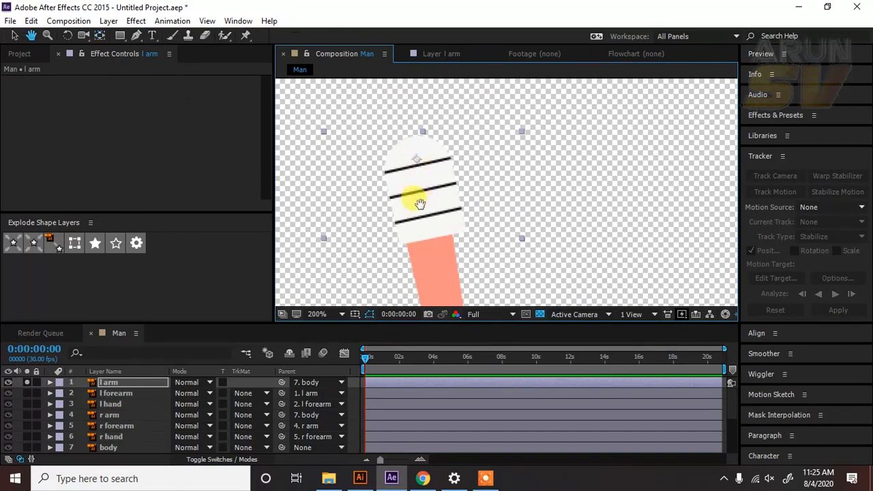
Isolate the l forearm layer instead of l arm and move its anchor point to the elbow end
{"action": "left_click_drag", "start_coordinate": [417, 200], "coordinate": [454, 196]}
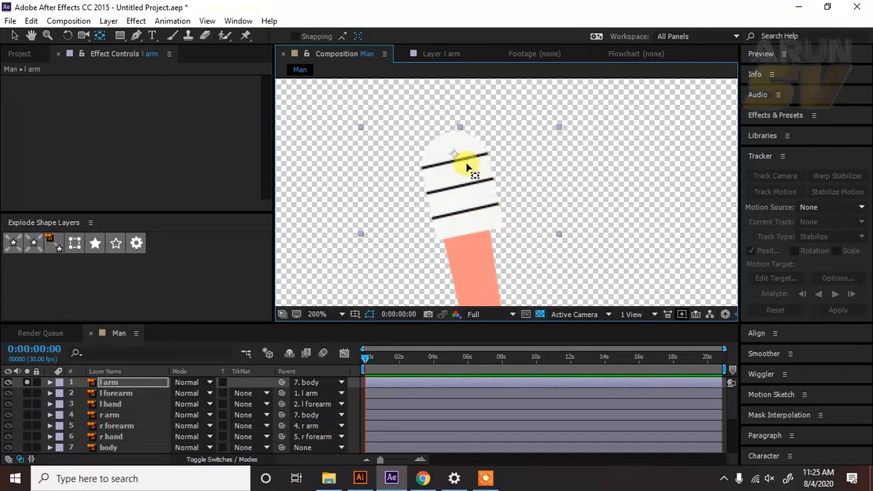
{"action": "scroll", "coordinate": [475, 249], "scroll_direction": "down", "scroll_amount": 1}
{"action": "left_click_drag", "start_coordinate": [494, 253], "coordinate": [472, 259]}
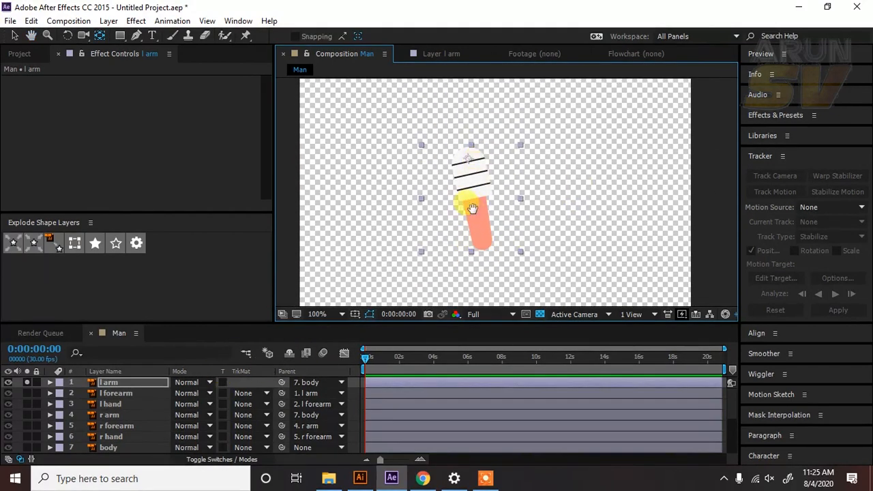
{"action": "left_click_drag", "start_coordinate": [467, 204], "coordinate": [463, 203]}
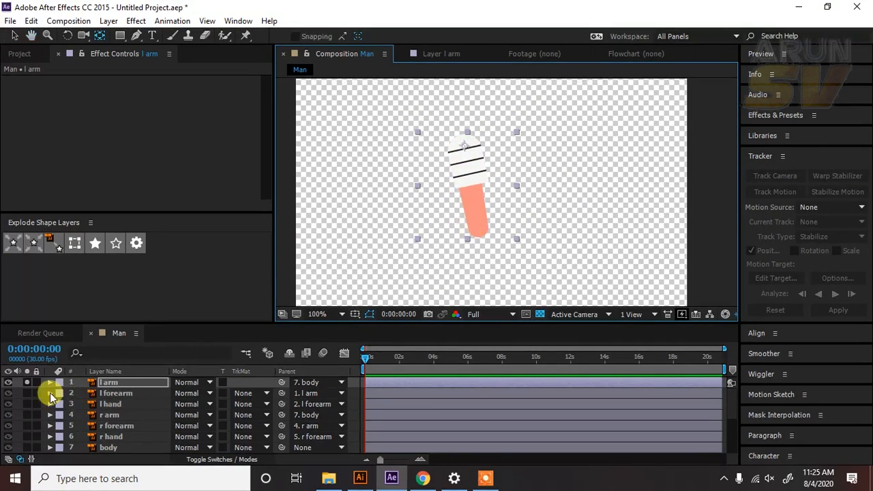
{"action": "left_click", "coordinate": [27, 382]}
{"action": "left_click", "coordinate": [27, 393]}
{"action": "scroll", "coordinate": [513, 266], "scroll_direction": "up", "scroll_amount": 1}
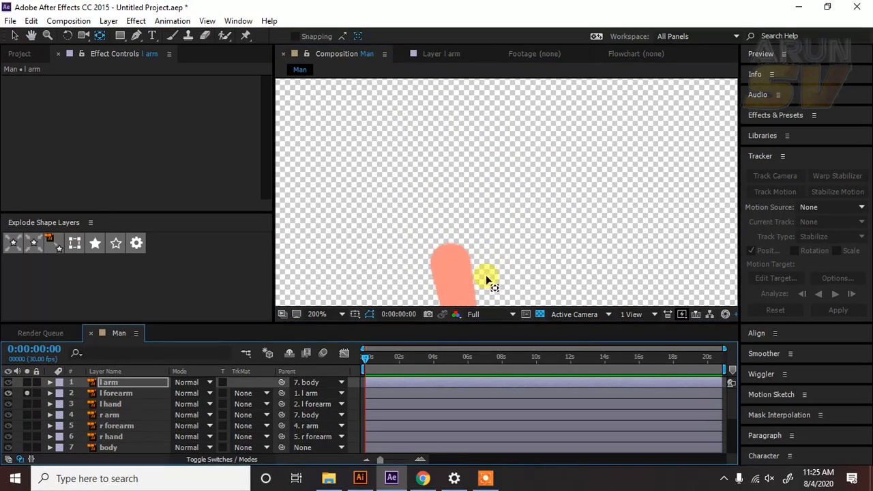
{"action": "left_click_drag", "start_coordinate": [476, 262], "coordinate": [497, 144]}
{"action": "left_click", "coordinate": [491, 221]}
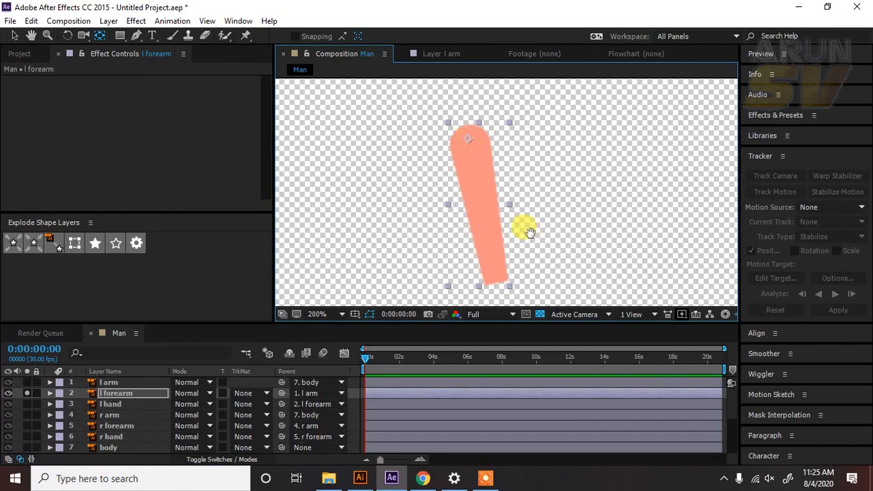
Move the l hand layer's anchor point to the wrist while it is soloed, ending with all layers shown
{"action": "left_click_drag", "start_coordinate": [525, 228], "coordinate": [517, 181]}
{"action": "left_click", "coordinate": [27, 392]}
{"action": "left_click", "coordinate": [27, 404]}
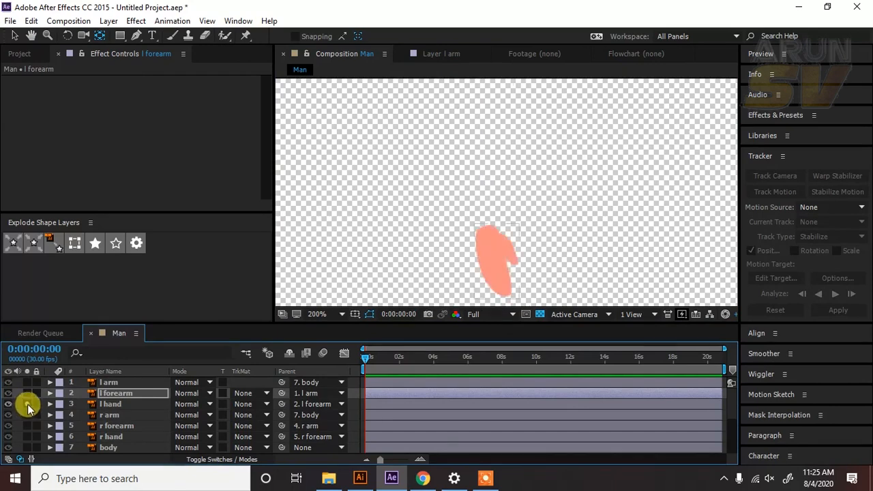
{"action": "left_click", "coordinate": [481, 233]}
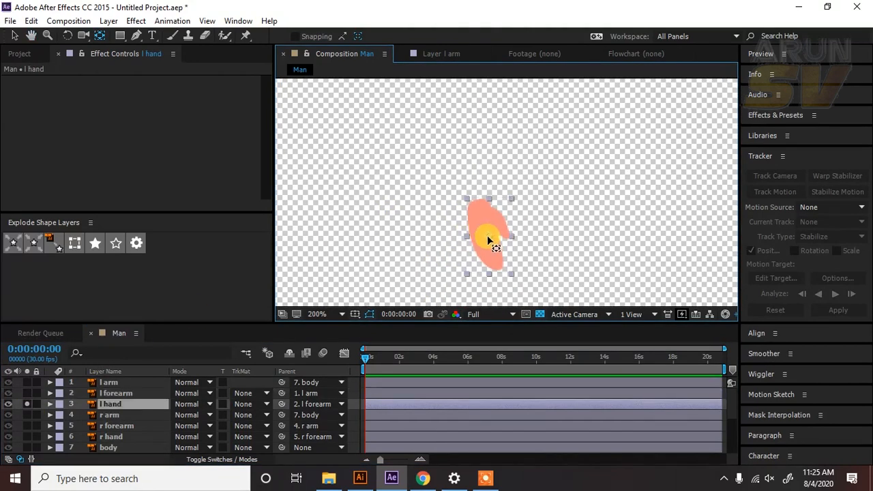
{"action": "left_click_drag", "start_coordinate": [489, 239], "coordinate": [477, 210]}
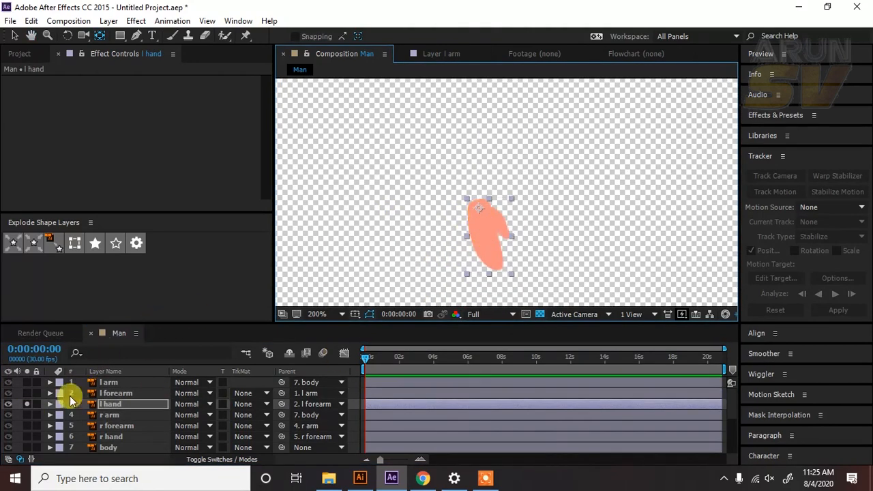
{"action": "left_click", "coordinate": [28, 393]}
{"action": "left_click", "coordinate": [28, 394]}
{"action": "left_click", "coordinate": [27, 405]}
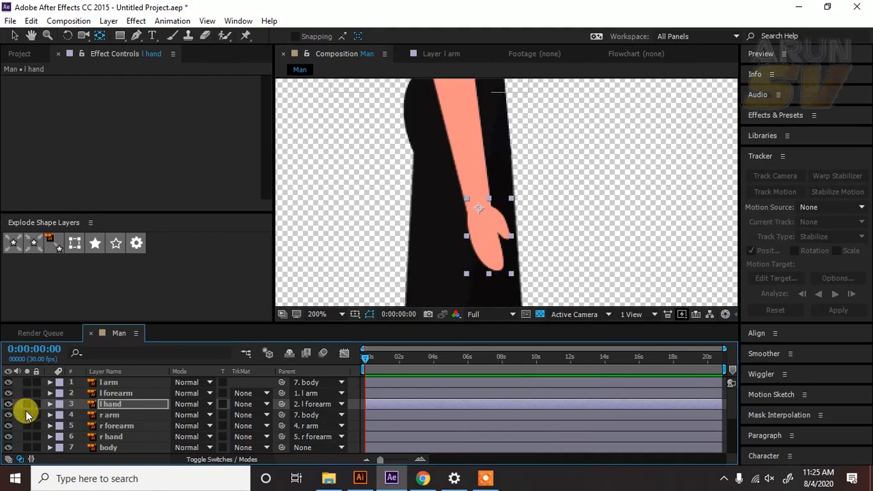
Solo the r arm layer and move its anchor point up to the shoulder
{"action": "left_click", "coordinate": [27, 415]}
{"action": "key", "text": "h"}
{"action": "left_click_drag", "start_coordinate": [491, 171], "coordinate": [497, 239]}
{"action": "left_click", "coordinate": [472, 234]}
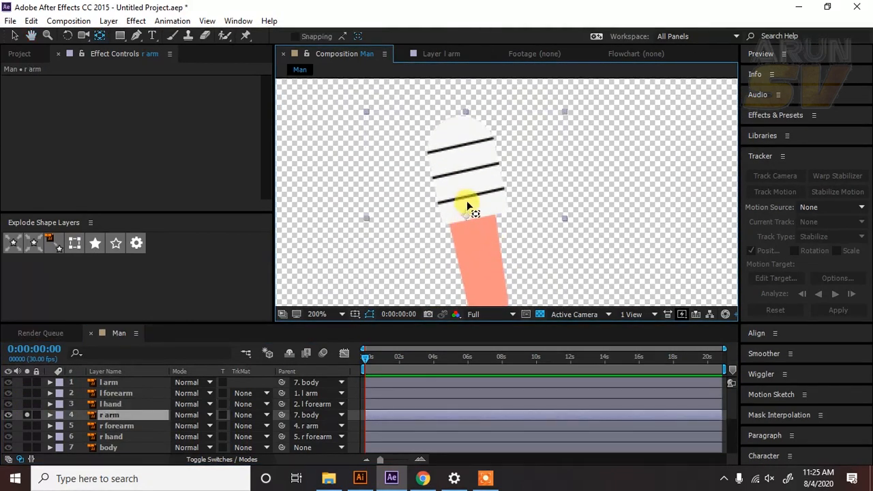
{"action": "left_click_drag", "start_coordinate": [468, 206], "coordinate": [458, 141]}
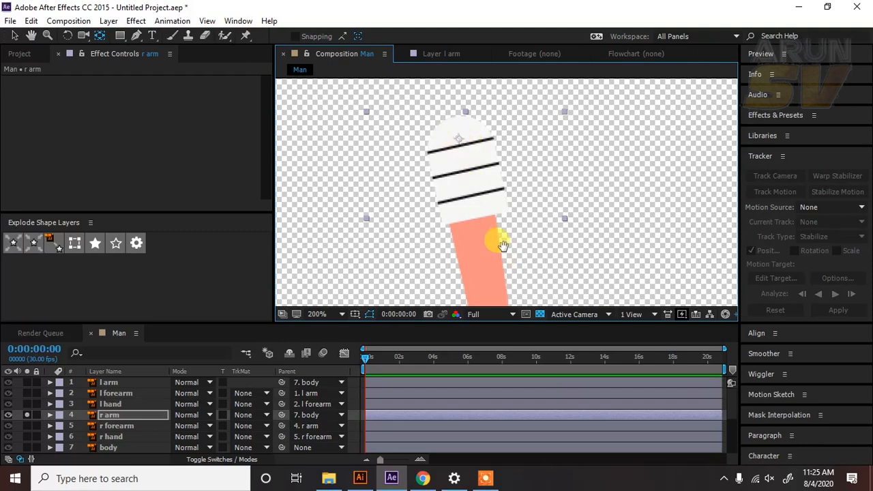
Switch the solo from r arm to r forearm and move the forearm's anchor point to the elbow
{"action": "left_click", "coordinate": [109, 426]}
{"action": "left_click", "coordinate": [27, 425]}
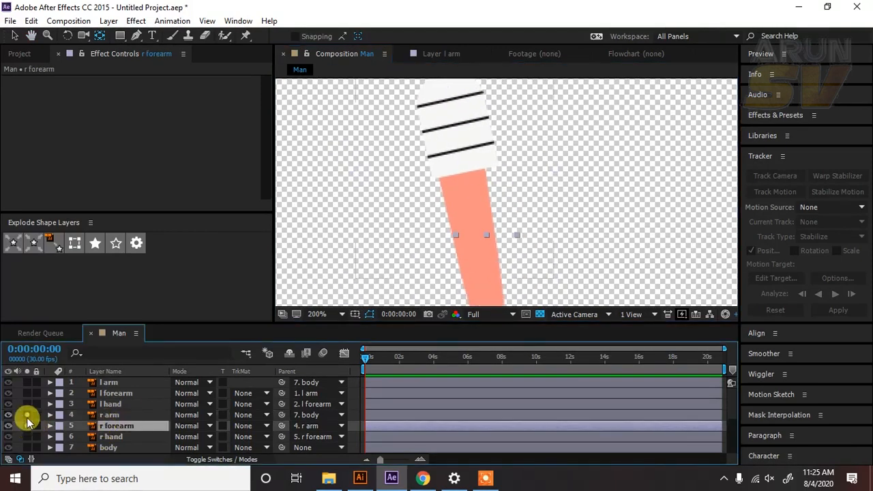
{"action": "left_click", "coordinate": [27, 415]}
{"action": "left_click_drag", "start_coordinate": [489, 252], "coordinate": [488, 165]}
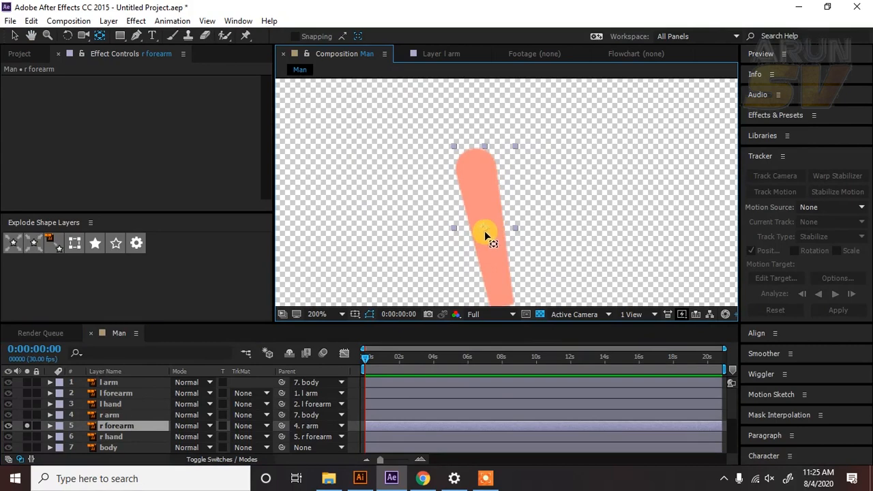
{"action": "left_click_drag", "start_coordinate": [484, 231], "coordinate": [475, 165]}
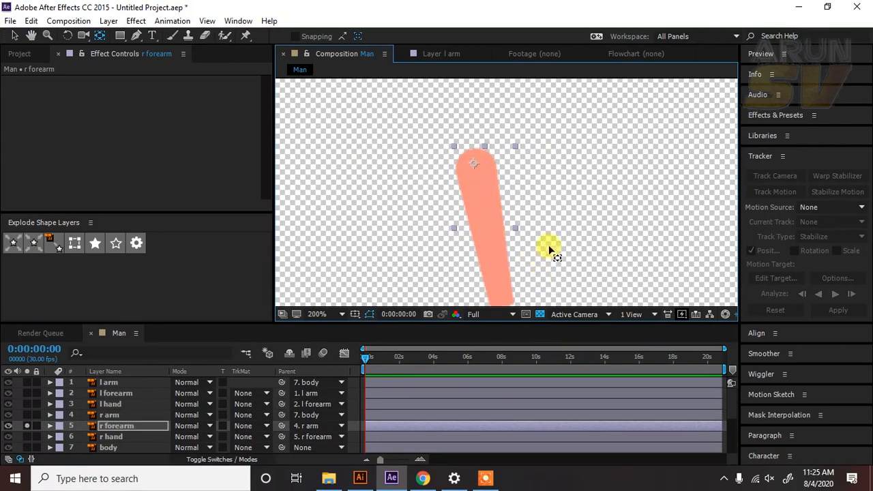
Isolate the r hand layer instead of r forearm and move its anchor point to the wrist
{"action": "left_click_drag", "start_coordinate": [530, 267], "coordinate": [520, 198]}
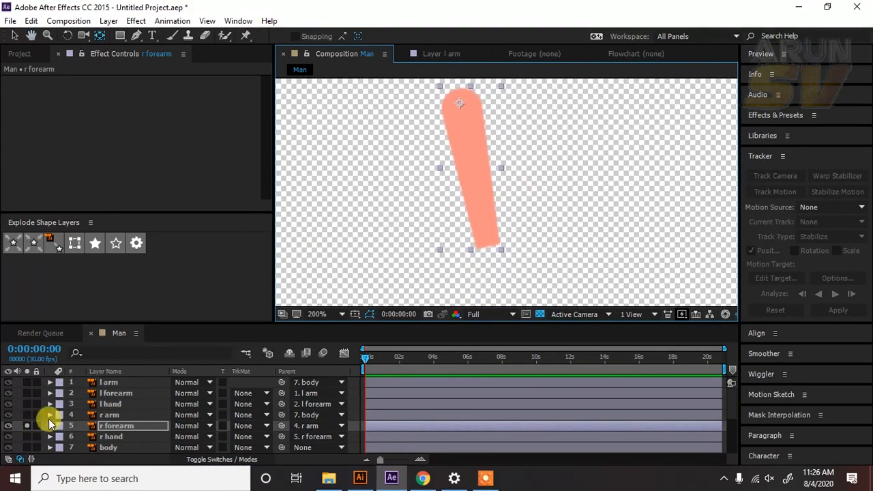
{"action": "left_click", "coordinate": [27, 425]}
{"action": "left_click", "coordinate": [111, 436]}
{"action": "key", "text": "h"}
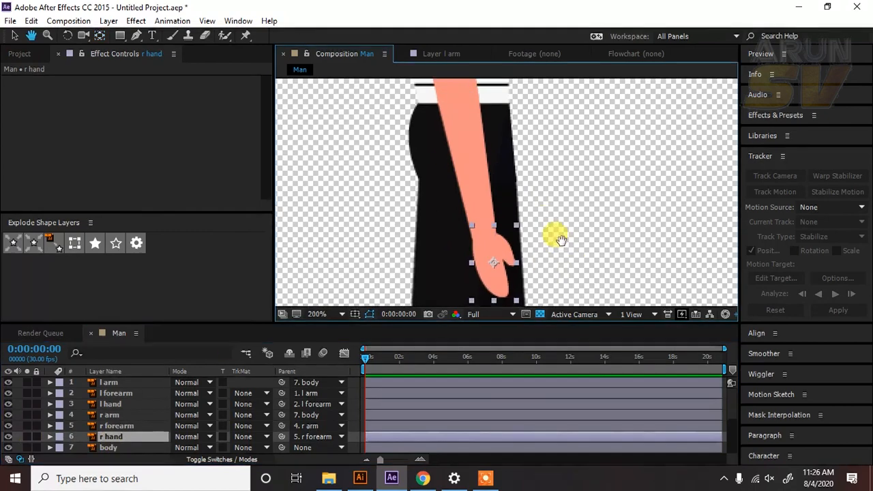
{"action": "left_click_drag", "start_coordinate": [561, 240], "coordinate": [547, 214]}
{"action": "scroll", "coordinate": [528, 216], "scroll_direction": "up", "scroll_amount": 1}
{"action": "left_click_drag", "start_coordinate": [459, 156], "coordinate": [505, 227]}
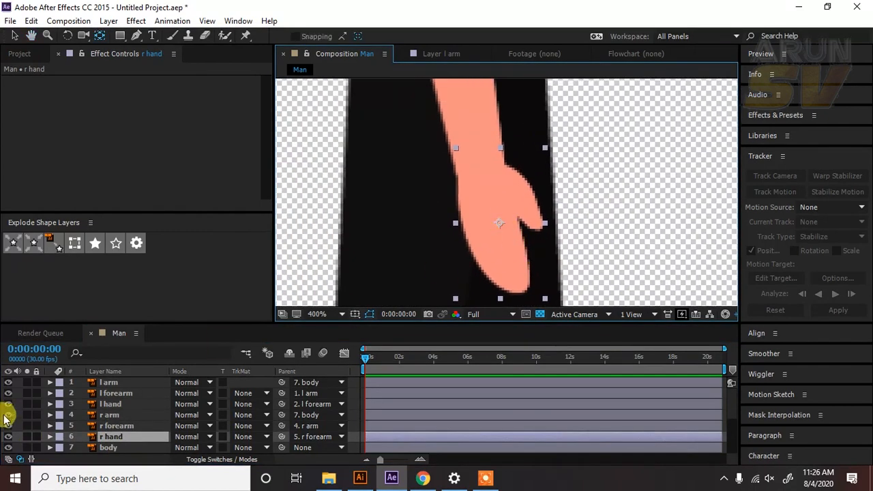
{"action": "left_click", "coordinate": [27, 437]}
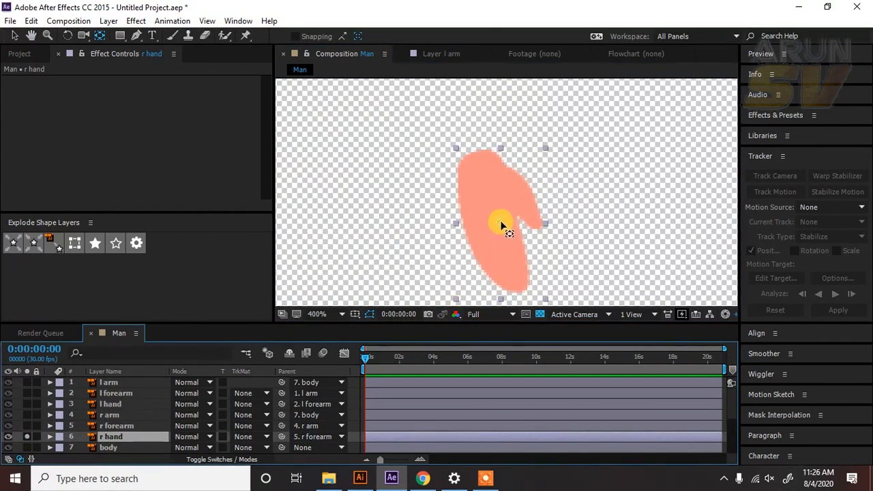
{"action": "left_click_drag", "start_coordinate": [501, 225], "coordinate": [481, 170]}
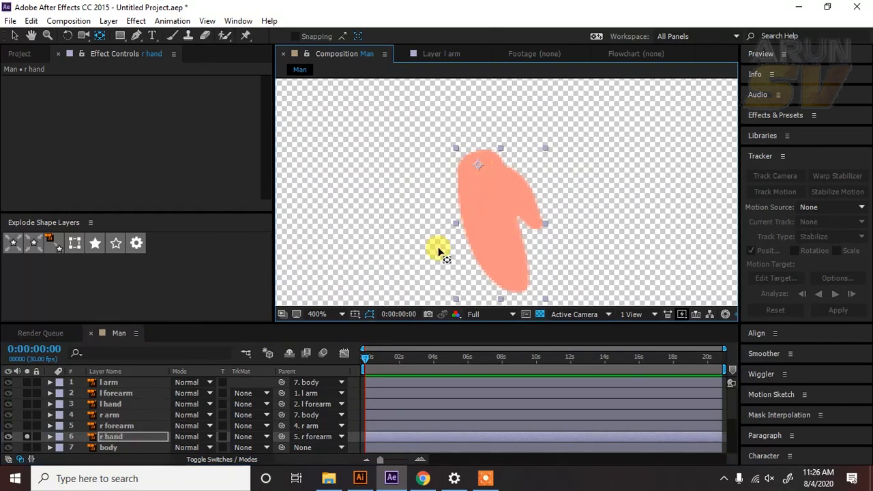
Switch the solo from r hand to body and move the body's anchor point down to the bottom of the torso
{"action": "scroll", "coordinate": [86, 416], "scroll_direction": "down", "scroll_amount": 3}
{"action": "left_click", "coordinate": [94, 398]}
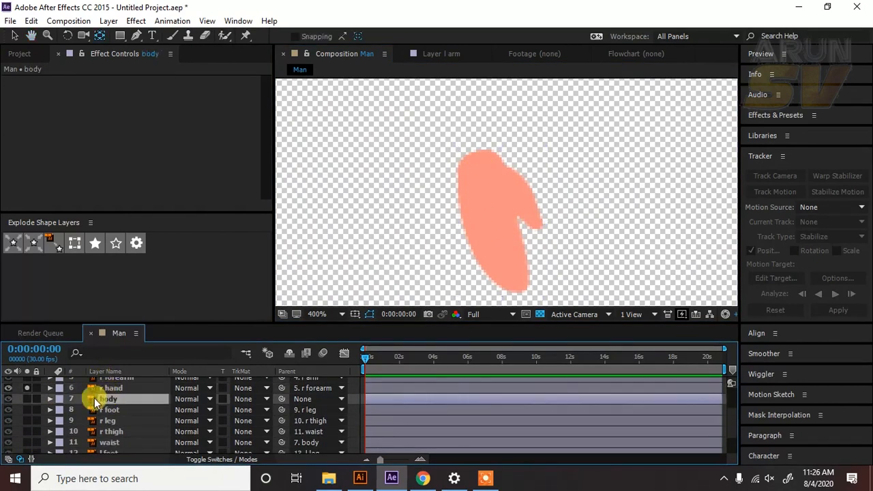
{"action": "left_click", "coordinate": [27, 388]}
{"action": "left_click", "coordinate": [27, 404]}
{"action": "left_click", "coordinate": [27, 399]}
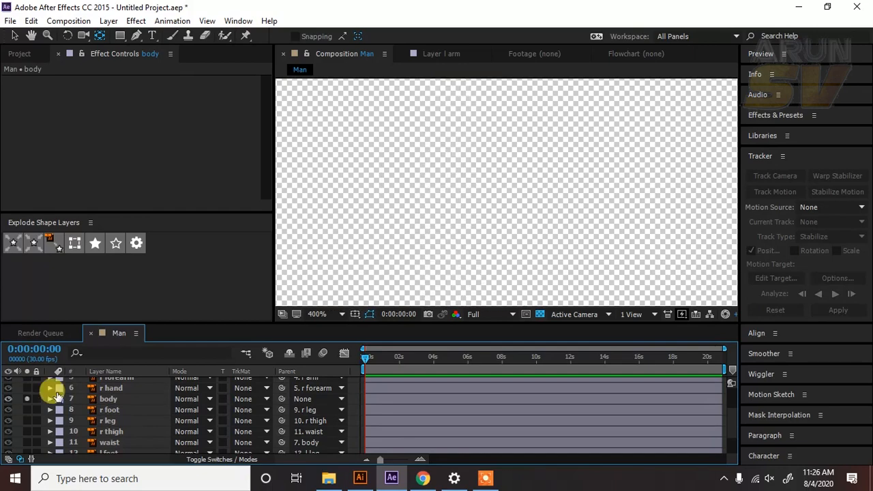
{"action": "scroll", "coordinate": [505, 208], "scroll_direction": "down", "scroll_amount": 8}
{"action": "scroll", "coordinate": [511, 229], "scroll_direction": "up", "scroll_amount": 4}
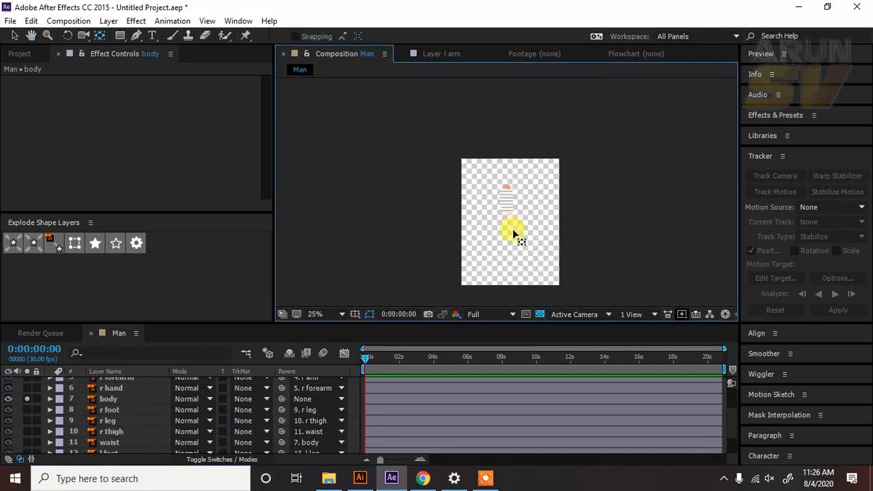
{"action": "left_click_drag", "start_coordinate": [485, 256], "coordinate": [474, 225]}
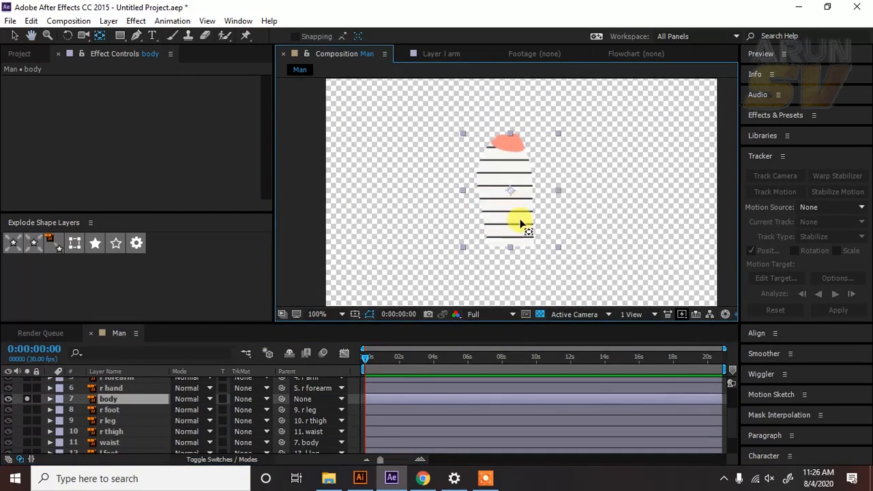
{"action": "left_click_drag", "start_coordinate": [510, 192], "coordinate": [507, 208]}
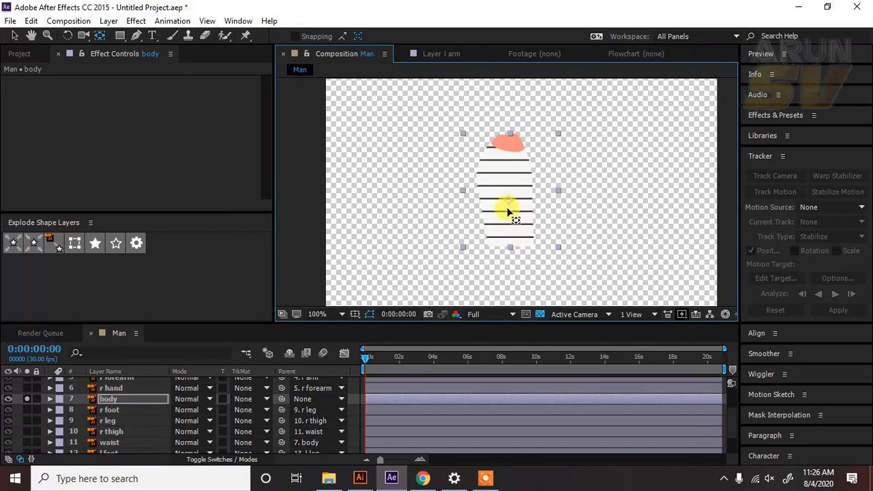
{"action": "left_click_drag", "start_coordinate": [506, 240], "coordinate": [468, 219]}
{"action": "key", "text": "space"}
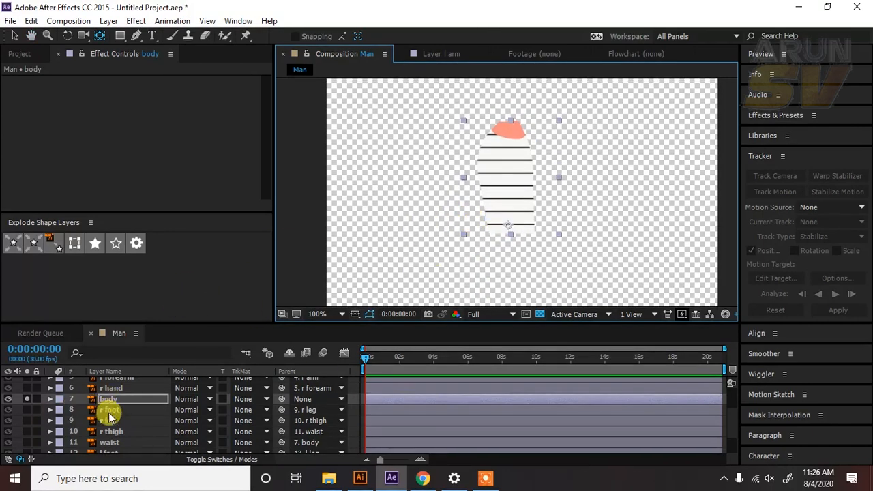
Isolate the r foot layer instead of body and move its anchor point to the ankle, ending with all layers shown
{"action": "left_click", "coordinate": [107, 410]}
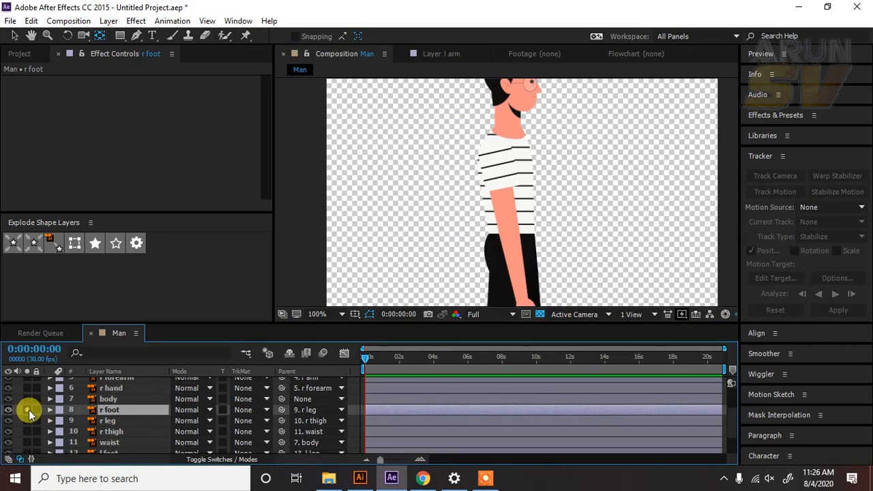
{"action": "left_click", "coordinate": [28, 410]}
{"action": "left_click_drag", "start_coordinate": [568, 275], "coordinate": [540, 93]}
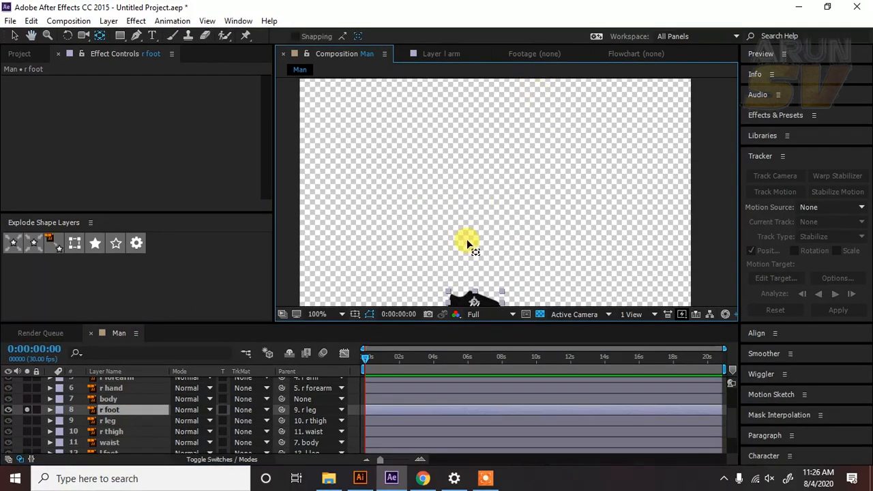
{"action": "left_click_drag", "start_coordinate": [468, 244], "coordinate": [528, 114]}
{"action": "scroll", "coordinate": [534, 171], "scroll_direction": "up", "scroll_amount": 1}
{"action": "scroll", "coordinate": [535, 176], "scroll_direction": "up", "scroll_amount": 1}
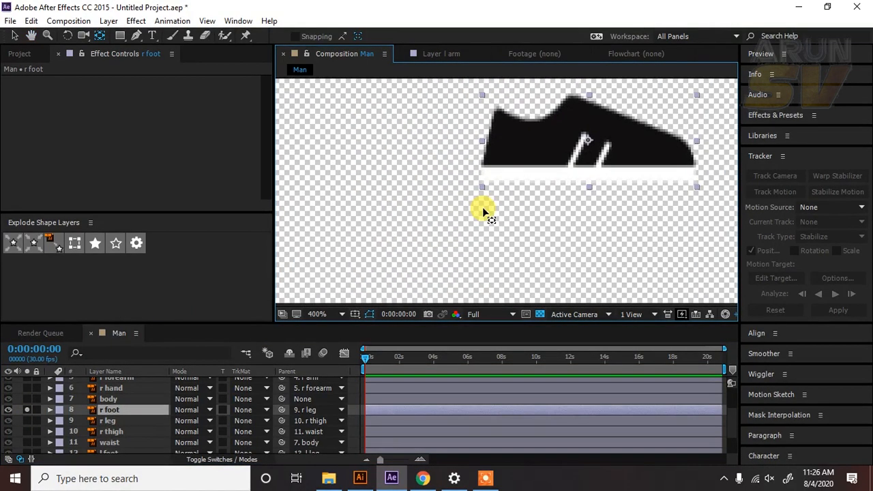
{"action": "key", "text": "Return"}
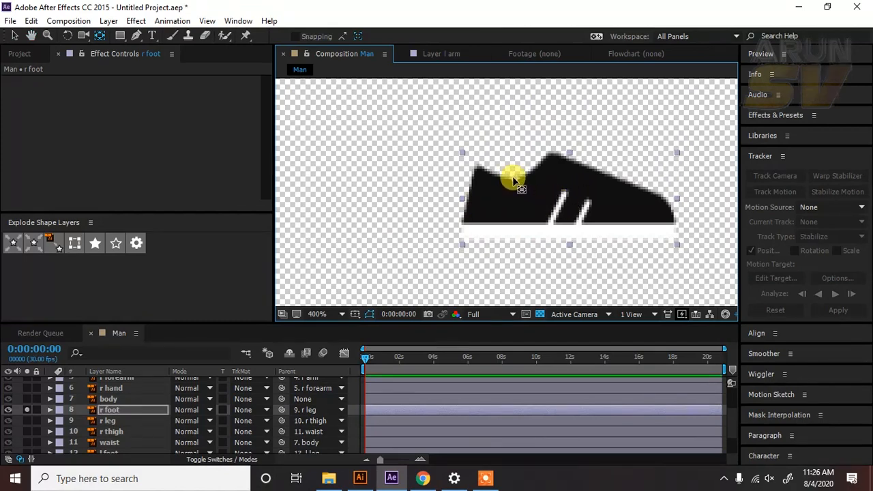
{"action": "left_click_drag", "start_coordinate": [524, 157], "coordinate": [523, 200]}
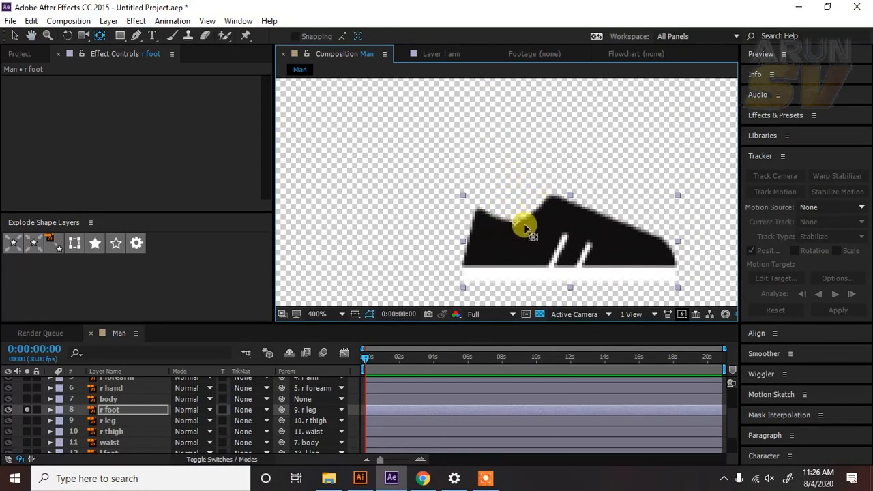
{"action": "key", "text": "h"}
{"action": "left_click_drag", "start_coordinate": [521, 241], "coordinate": [511, 209]}
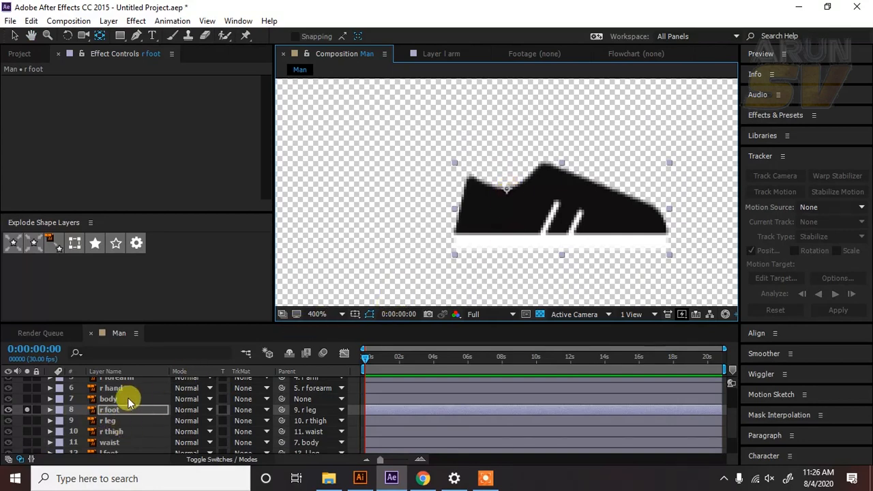
{"action": "left_click", "coordinate": [26, 410]}
Solo the r leg layer, move its anchor point up to the knee, and turn the solo off
{"action": "left_click", "coordinate": [102, 420]}
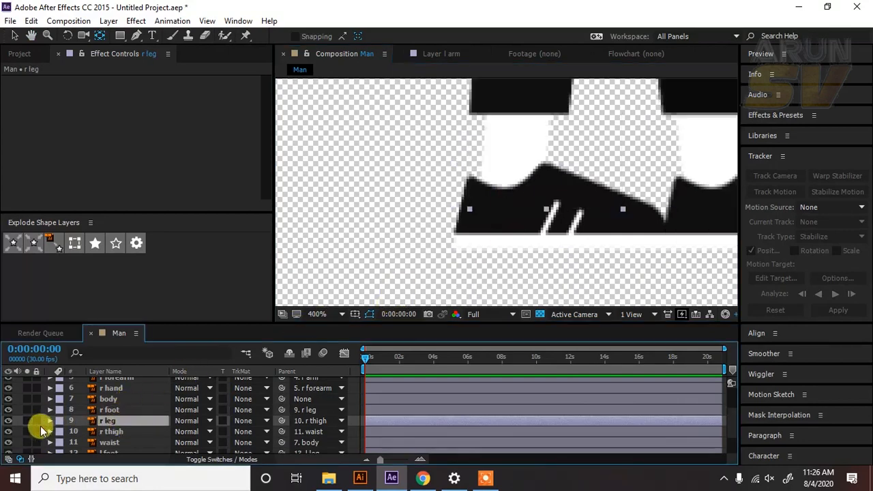
{"action": "left_click", "coordinate": [27, 421]}
{"action": "scroll", "coordinate": [476, 189], "scroll_direction": "down", "scroll_amount": 5}
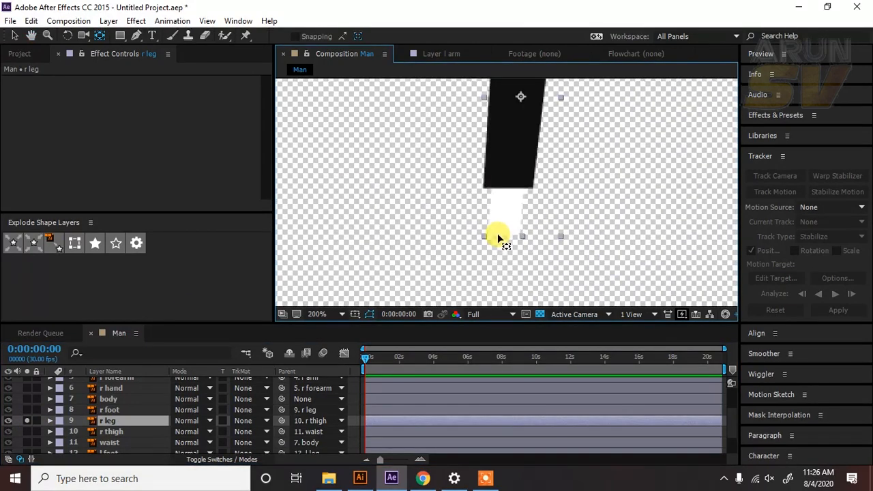
{"action": "scroll", "coordinate": [515, 195], "scroll_direction": "up", "scroll_amount": 2}
{"action": "scroll", "coordinate": [508, 219], "scroll_direction": "up", "scroll_amount": 1}
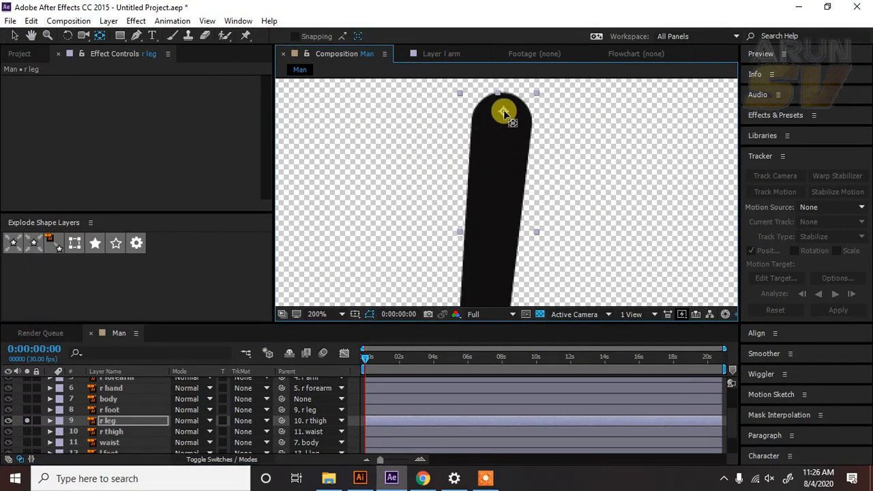
{"action": "left_click", "coordinate": [27, 420]}
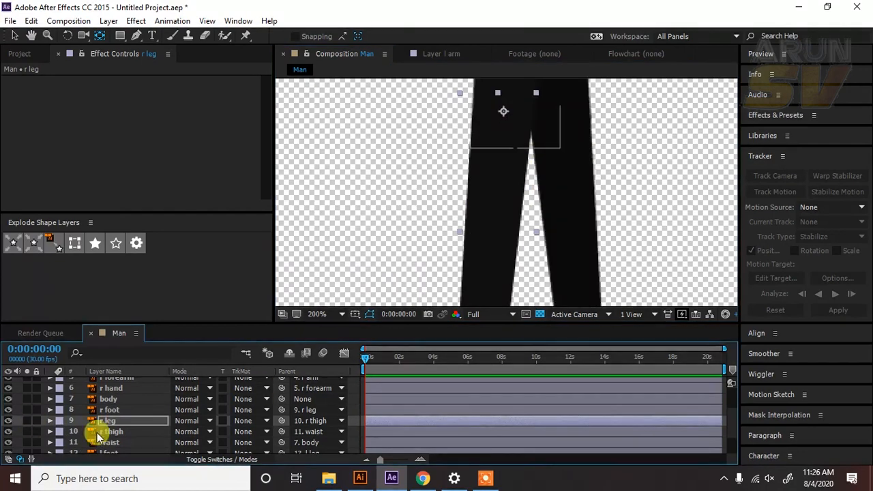
Solo the r thigh layer, move its anchor point up to the hip joint, and turn the solo off
{"action": "left_click", "coordinate": [97, 432]}
{"action": "left_click", "coordinate": [28, 431]}
{"action": "left_click_drag", "start_coordinate": [472, 162], "coordinate": [453, 318]}
{"action": "left_click_drag", "start_coordinate": [483, 221], "coordinate": [491, 242]}
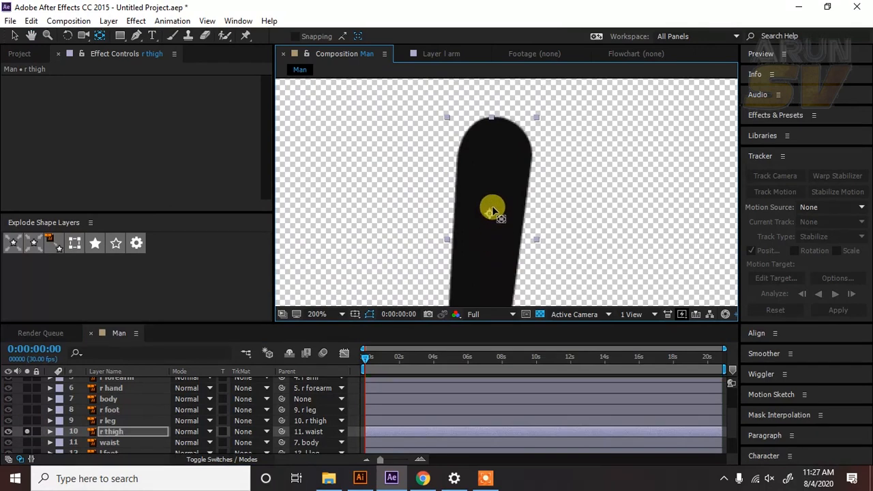
{"action": "left_click_drag", "start_coordinate": [493, 212], "coordinate": [499, 138]}
{"action": "scroll", "coordinate": [487, 238], "scroll_direction": "down", "scroll_amount": 2}
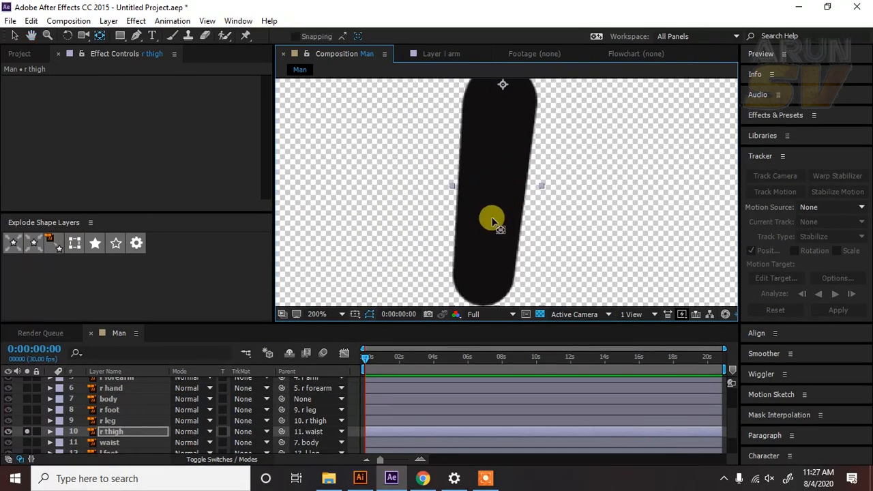
{"action": "left_click", "coordinate": [27, 432]}
Solo the waist layer to check its anchor point, enlarge the timeline area, and show all layers again
{"action": "left_click", "coordinate": [128, 443]}
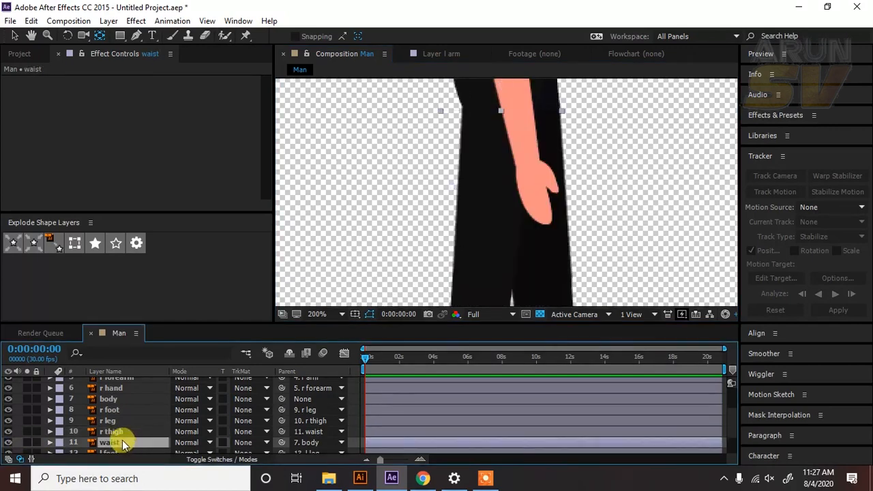
{"action": "left_click", "coordinate": [27, 443]}
{"action": "scroll", "coordinate": [497, 211], "scroll_direction": "up", "scroll_amount": 5}
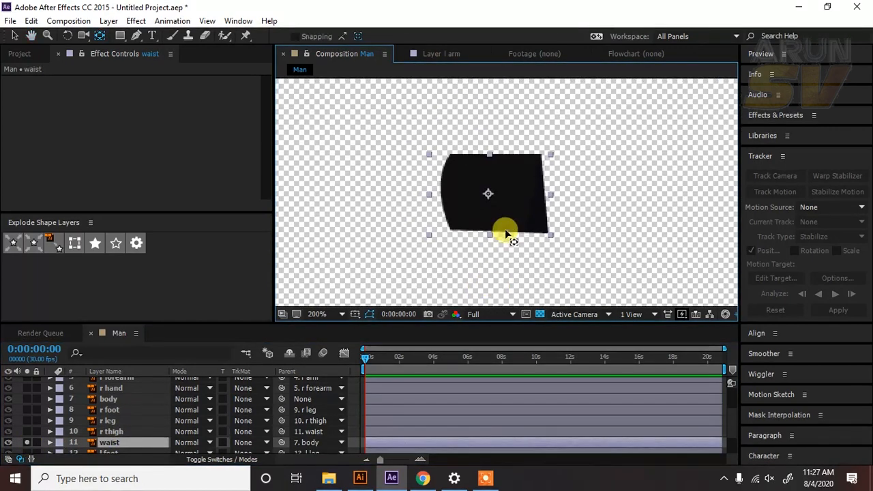
{"action": "scroll", "coordinate": [486, 195], "scroll_direction": "down", "scroll_amount": 1}
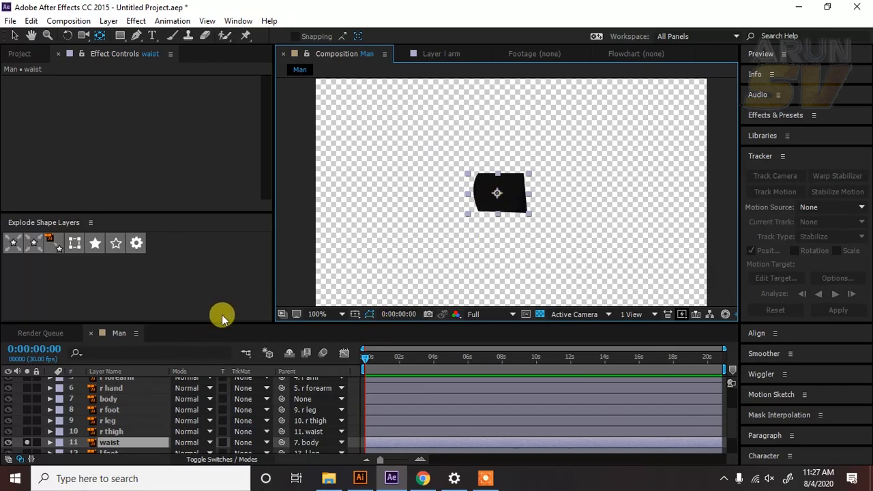
{"action": "left_click_drag", "start_coordinate": [221, 316], "coordinate": [230, 274]}
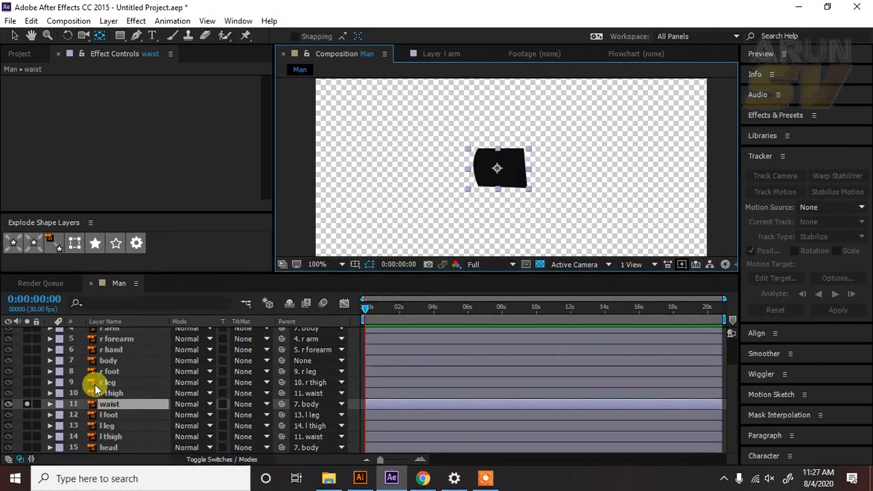
{"action": "left_click", "coordinate": [27, 403]}
Solo the l foot layer and move its anchor point to the ankle, ending with all layers shown
{"action": "left_click", "coordinate": [108, 415]}
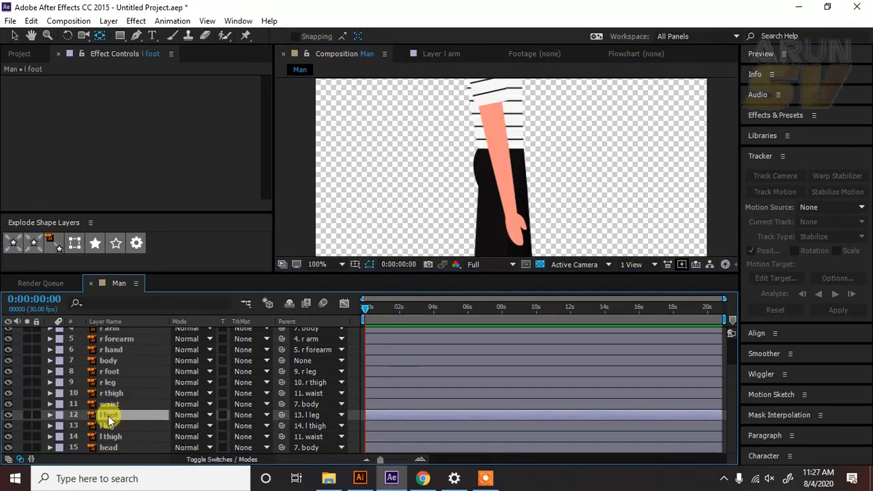
{"action": "left_click", "coordinate": [27, 414]}
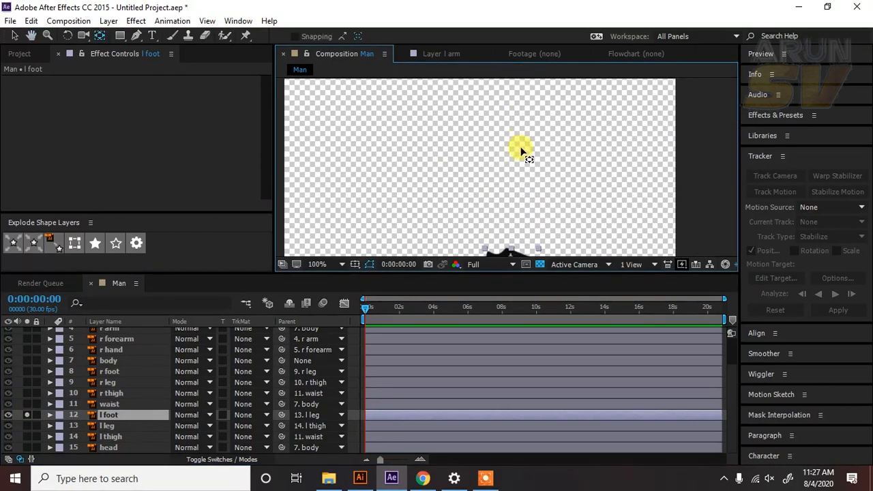
{"action": "key", "text": "comma"}
{"action": "scroll", "coordinate": [523, 216], "scroll_direction": "up", "scroll_amount": 3}
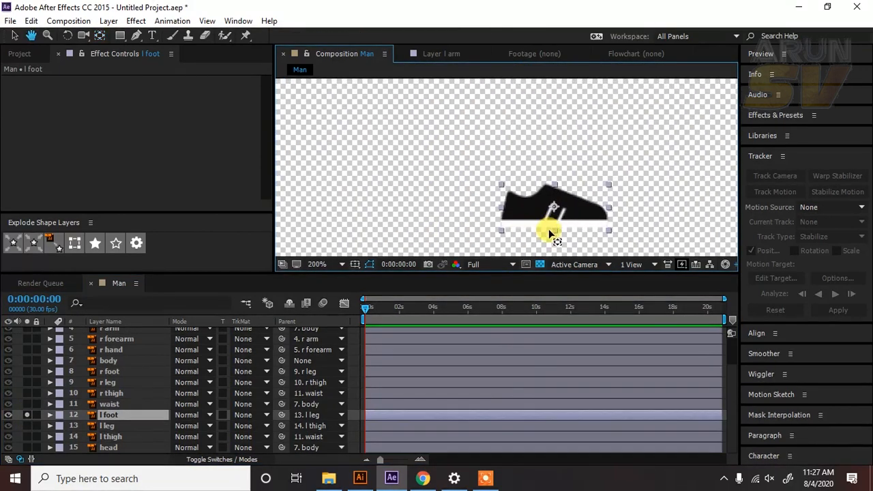
{"action": "left_click_drag", "start_coordinate": [554, 206], "coordinate": [526, 197]}
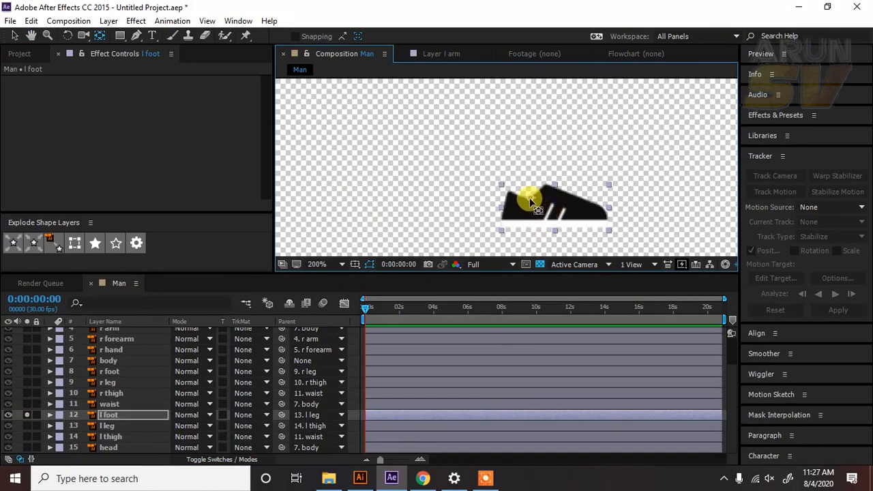
{"action": "left_click", "coordinate": [26, 415]}
Solo the l leg layer, move its anchor point up to the knee, and turn the solo off
{"action": "left_click", "coordinate": [120, 430]}
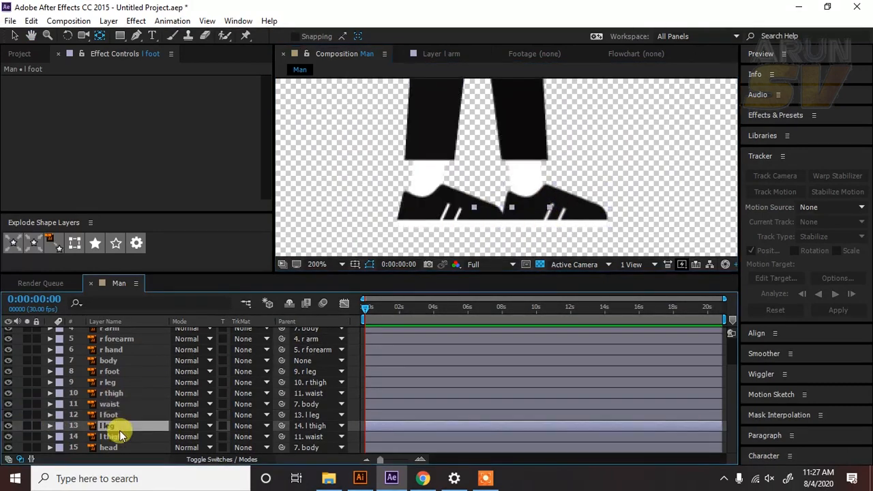
{"action": "left_click", "coordinate": [27, 426]}
{"action": "key", "text": "space"}
{"action": "left_click_drag", "start_coordinate": [603, 120], "coordinate": [602, 287]}
{"action": "left_click_drag", "start_coordinate": [514, 239], "coordinate": [509, 125]}
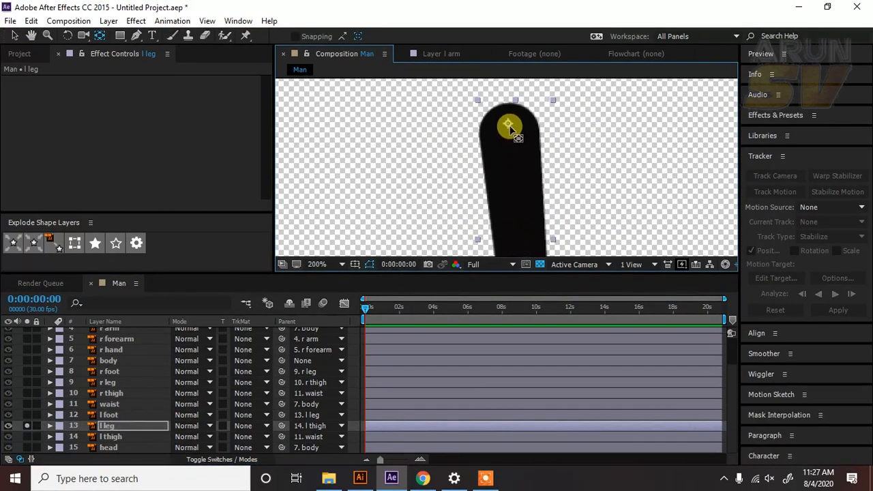
{"action": "left_click", "coordinate": [28, 427]}
{"action": "left_click", "coordinate": [27, 426]}
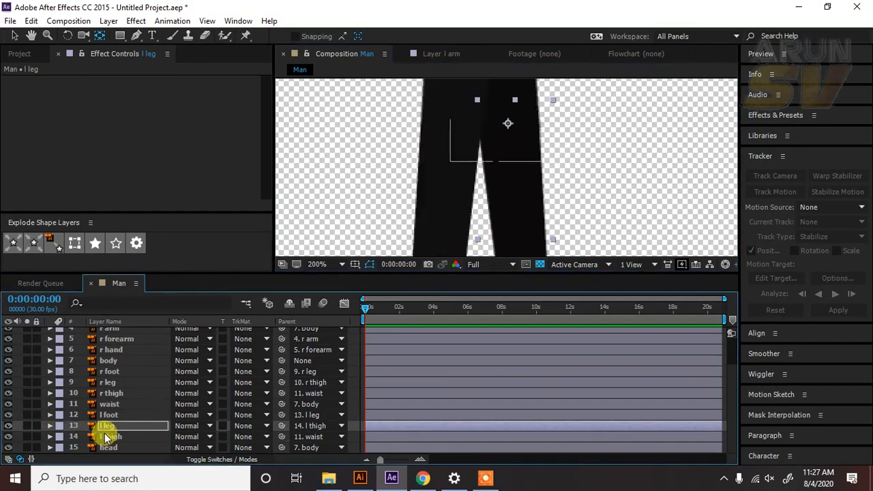
Solo the l thigh layer and place its anchor point near the rounded upper end at the hip, ending with all layers shown
{"action": "left_click", "coordinate": [109, 436]}
{"action": "left_click", "coordinate": [26, 437]}
{"action": "left_click_drag", "start_coordinate": [441, 145], "coordinate": [415, 307]}
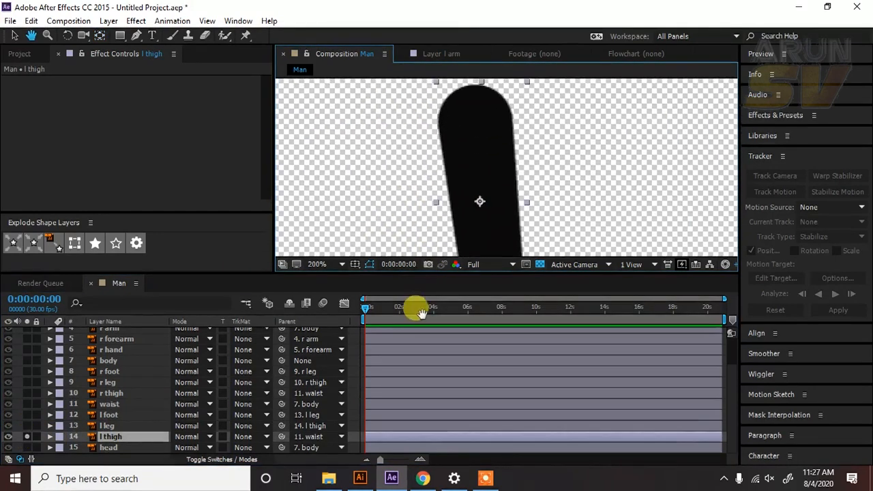
{"action": "left_click_drag", "start_coordinate": [477, 221], "coordinate": [472, 143]}
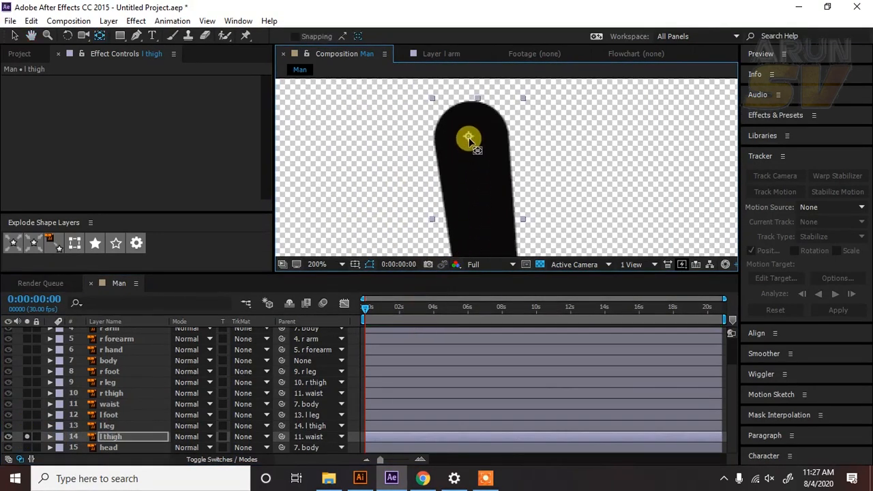
{"action": "left_click", "coordinate": [428, 246]}
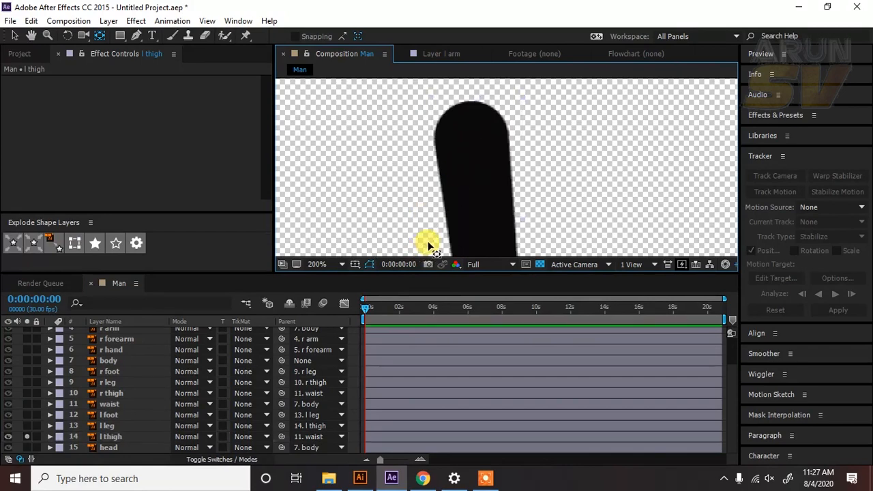
{"action": "left_click", "coordinate": [469, 173]}
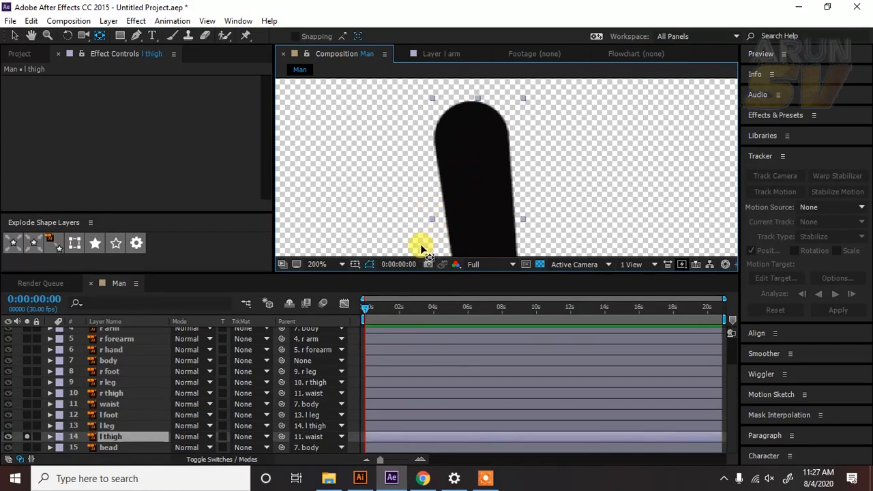
{"action": "left_click_drag", "start_coordinate": [421, 247], "coordinate": [473, 132]}
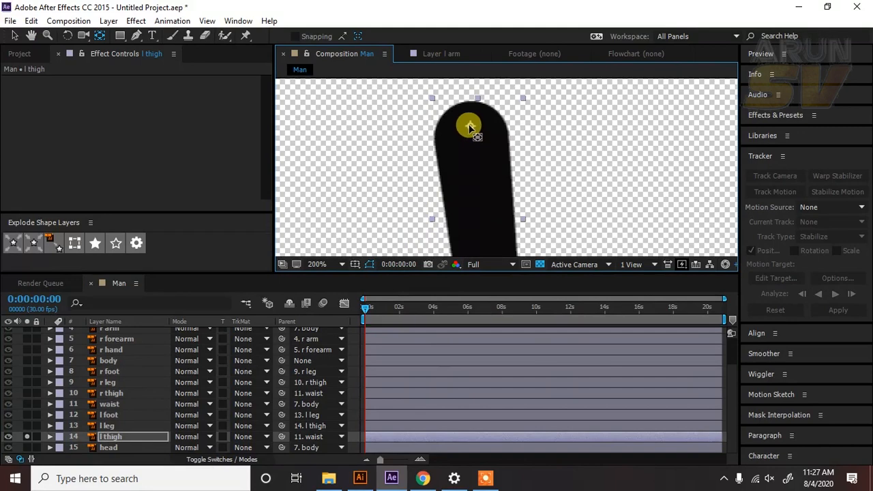
{"action": "left_click", "coordinate": [29, 438]}
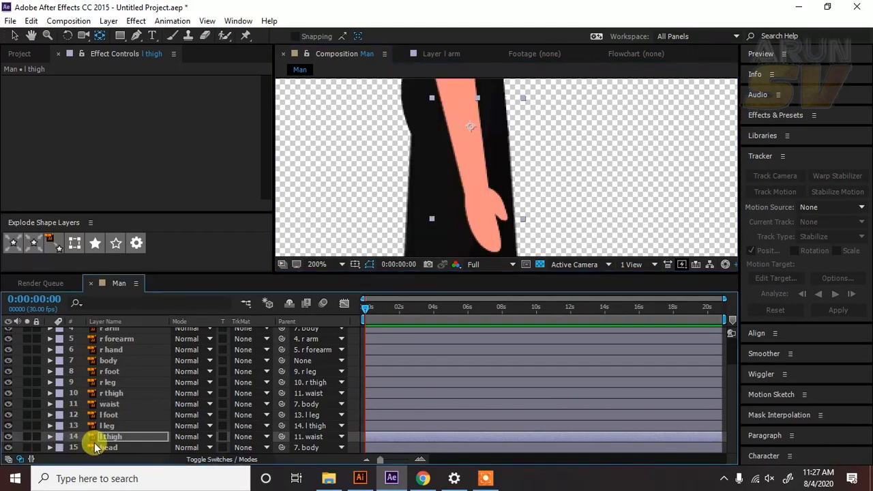
Solo the head layer, move its anchor point down to the base of the neck, and show all layers again
{"action": "left_click", "coordinate": [97, 447]}
{"action": "left_click", "coordinate": [30, 449]}
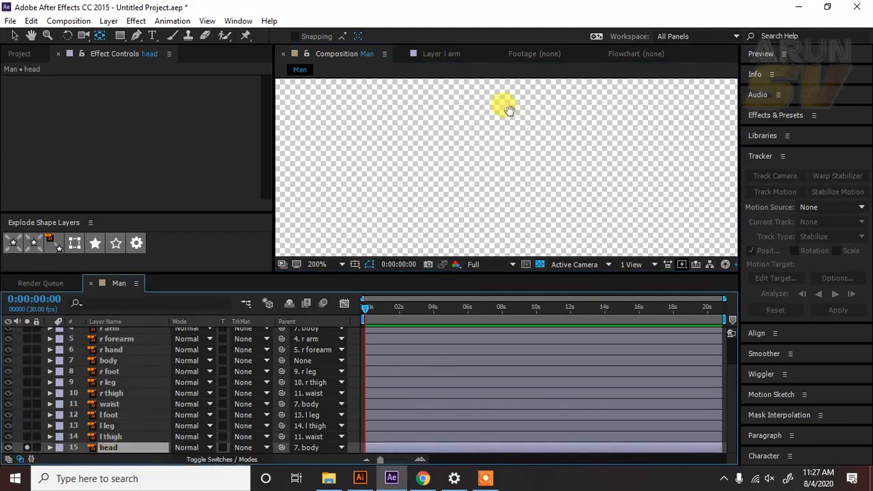
{"action": "left_click_drag", "start_coordinate": [505, 107], "coordinate": [503, 289]}
{"action": "scroll", "coordinate": [512, 198], "scroll_direction": "down", "scroll_amount": 2}
{"action": "left_click_drag", "start_coordinate": [494, 127], "coordinate": [487, 183]}
{"action": "scroll", "coordinate": [488, 185], "scroll_direction": "up", "scroll_amount": 4}
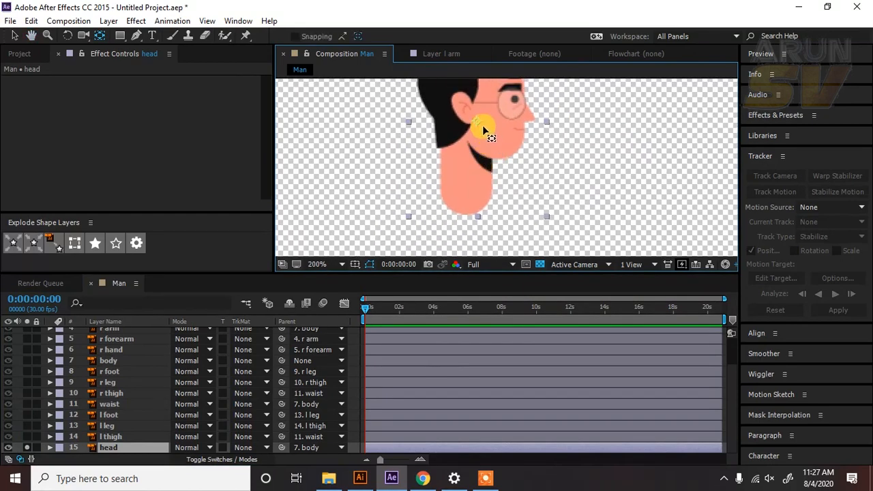
{"action": "left_click_drag", "start_coordinate": [473, 123], "coordinate": [465, 197]}
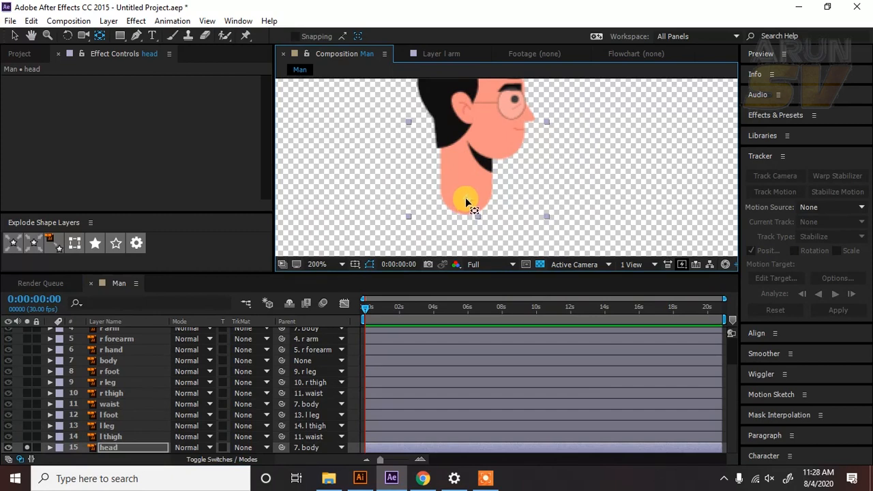
{"action": "scroll", "coordinate": [551, 167], "scroll_direction": "down", "scroll_amount": 2}
{"action": "left_click_drag", "start_coordinate": [530, 197], "coordinate": [525, 168]}
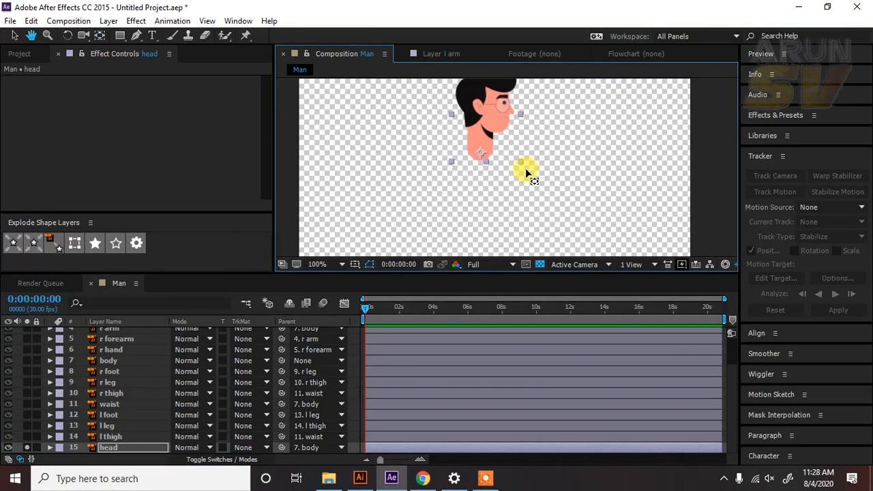
{"action": "left_click", "coordinate": [27, 447]}
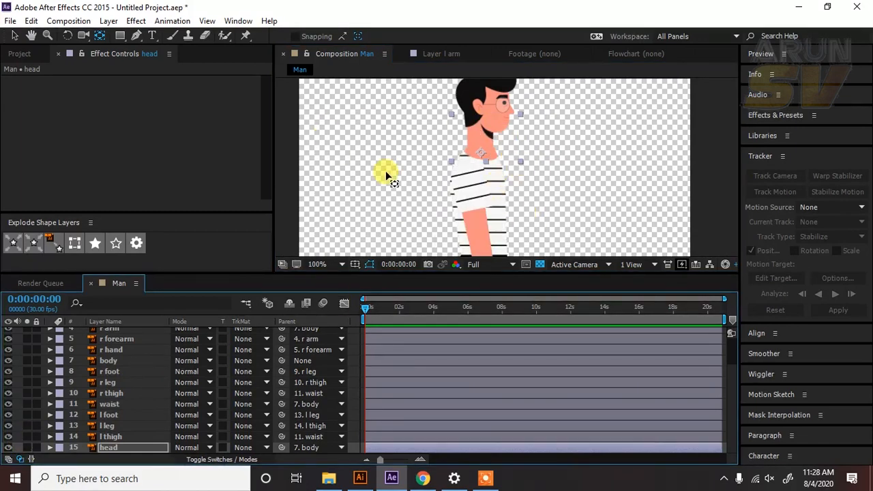
Open the Duik Bassel.2 script, ignore its update notice, and widen its window
{"action": "left_click", "coordinate": [235, 21]}
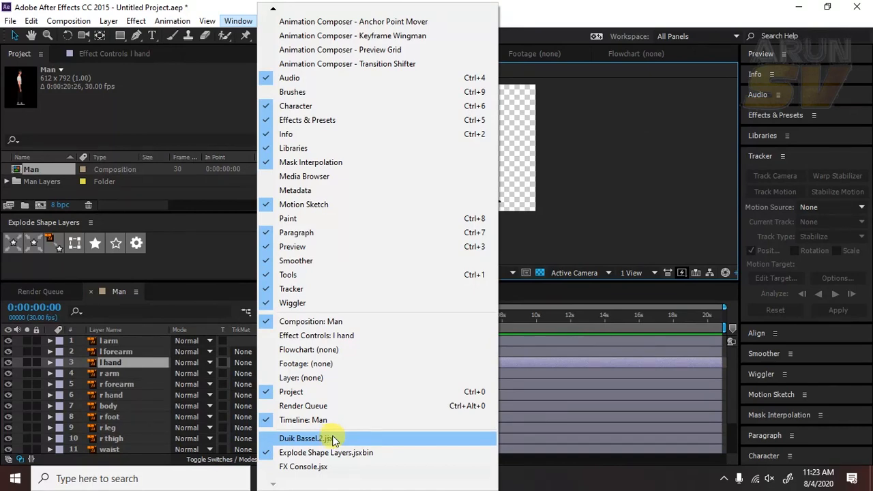
{"action": "left_click", "coordinate": [614, 212]}
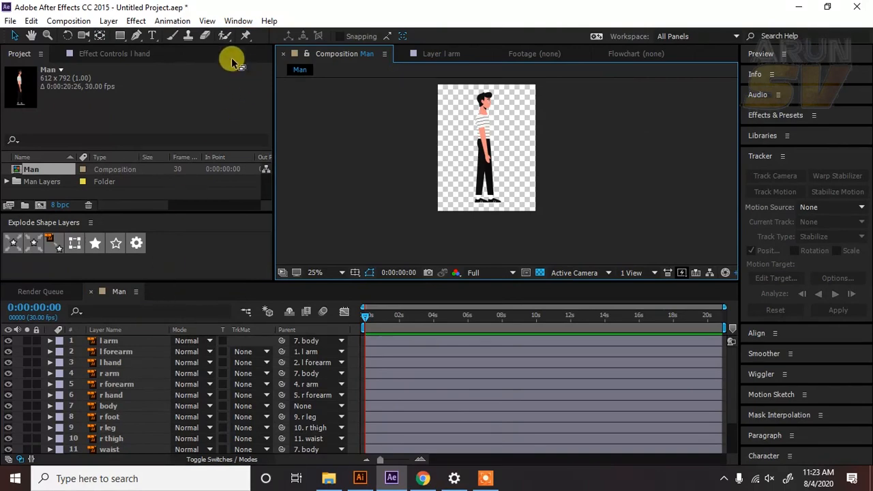
{"action": "left_click", "coordinate": [238, 21]}
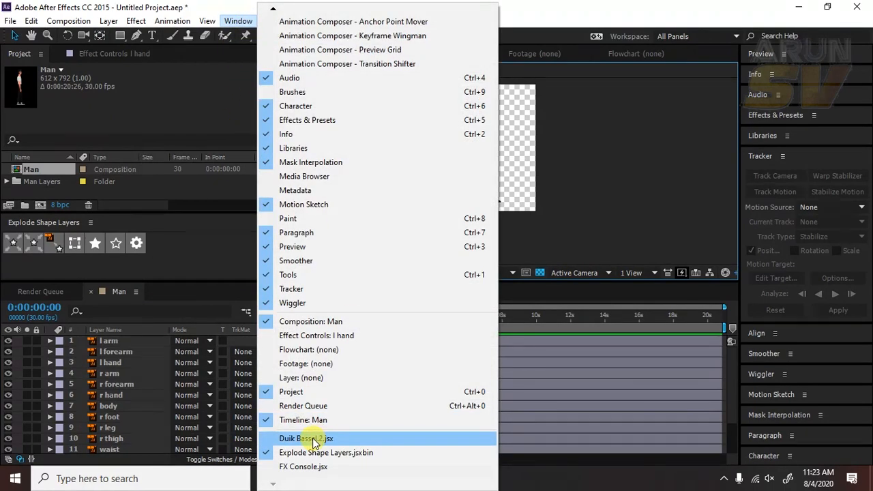
{"action": "left_click", "coordinate": [314, 443]}
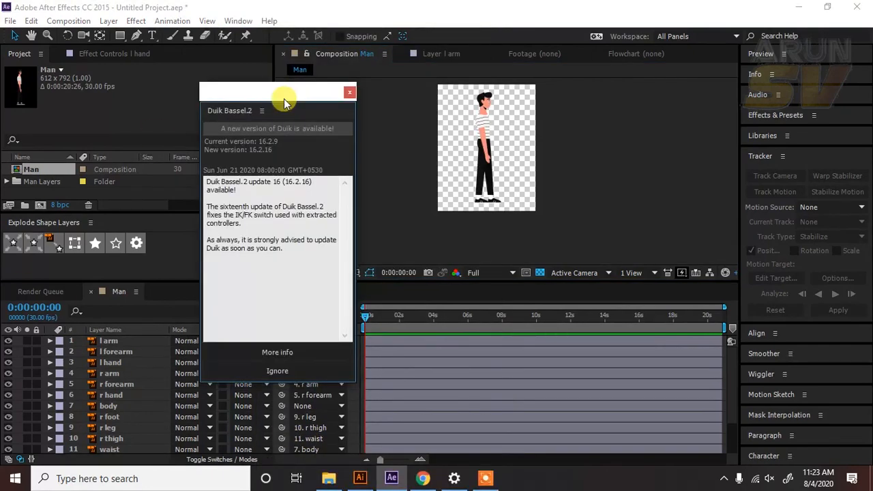
{"action": "left_click_drag", "start_coordinate": [285, 94], "coordinate": [300, 52]}
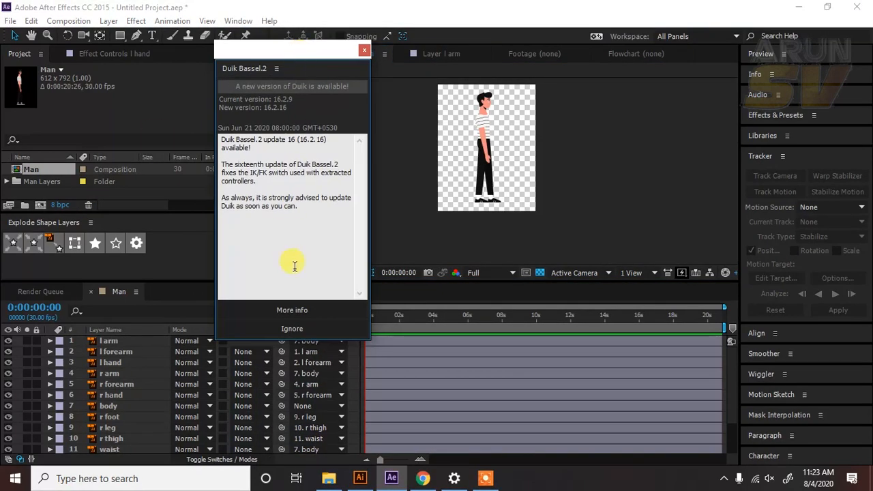
{"action": "left_click", "coordinate": [285, 328]}
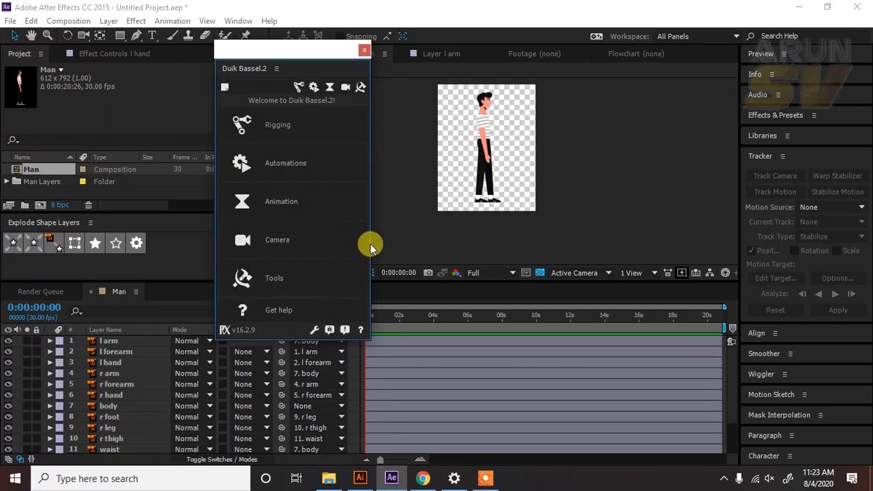
{"action": "left_click_drag", "start_coordinate": [370, 243], "coordinate": [489, 244]}
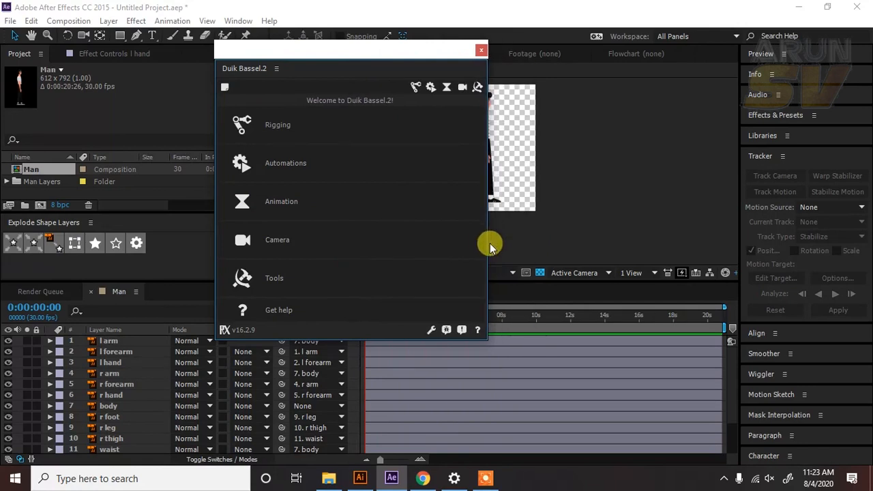
Set Duik's user interface mode to Standard in its settings and apply the changes
{"action": "left_click", "coordinate": [434, 332]}
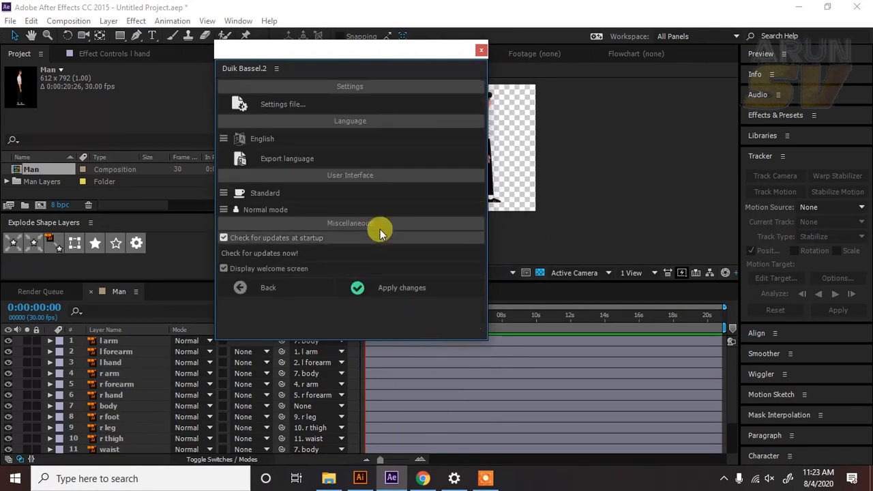
{"action": "left_click", "coordinate": [242, 196]}
{"action": "left_click", "coordinate": [240, 195]}
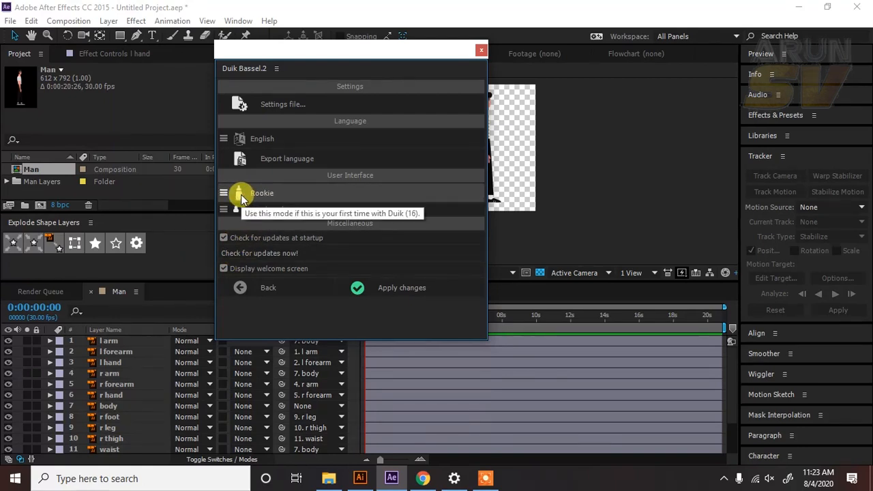
{"action": "left_click", "coordinate": [240, 195]}
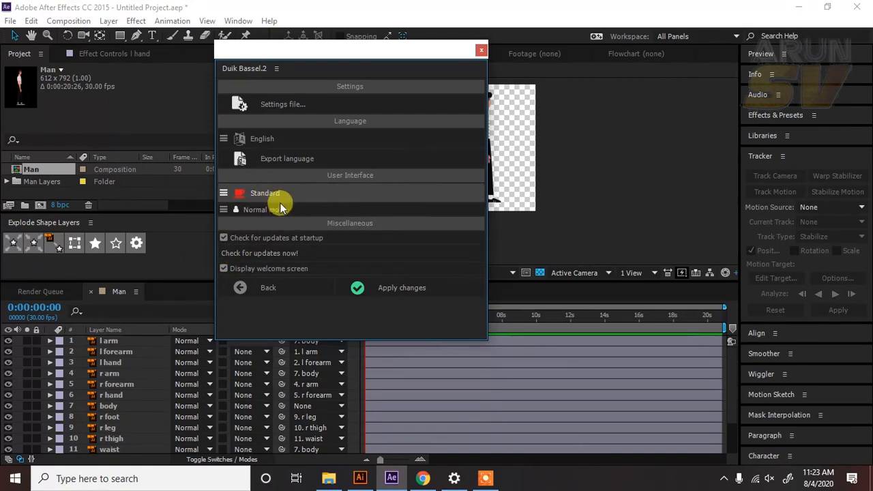
{"action": "left_click", "coordinate": [359, 288]}
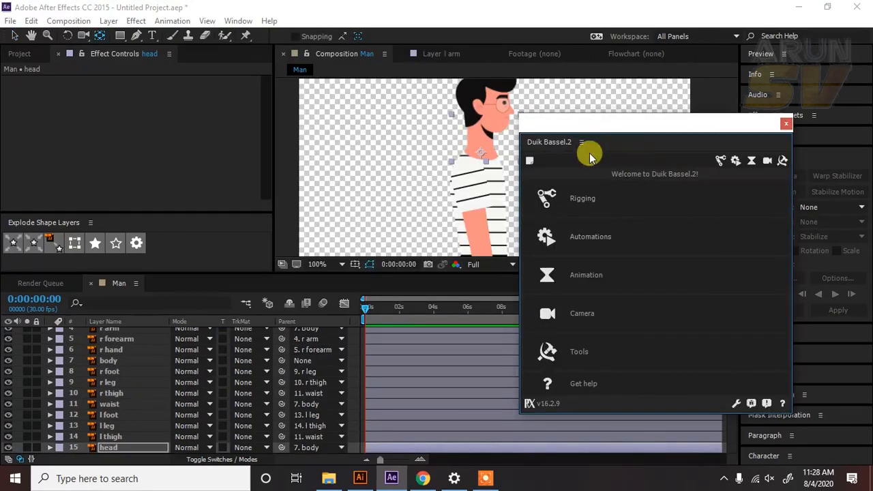
Show Duik's rigging Links & constraints tools and move its window clear of the figure
{"action": "left_click", "coordinate": [585, 197]}
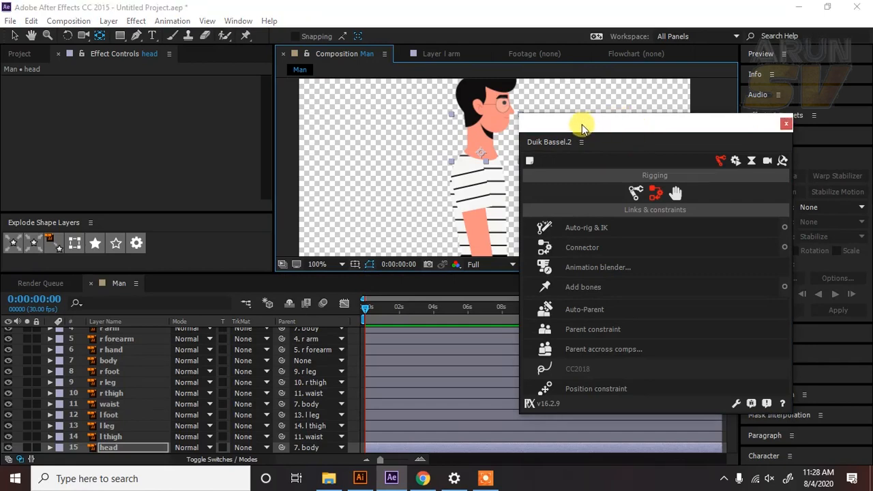
{"action": "left_click_drag", "start_coordinate": [583, 129], "coordinate": [712, 82]}
{"action": "scroll", "coordinate": [535, 172], "scroll_direction": "down", "scroll_amount": 1}
{"action": "key", "text": "space"}
{"action": "left_click_drag", "start_coordinate": [514, 210], "coordinate": [493, 156]}
{"action": "scroll", "coordinate": [121, 389], "scroll_direction": "up", "scroll_amount": 2}
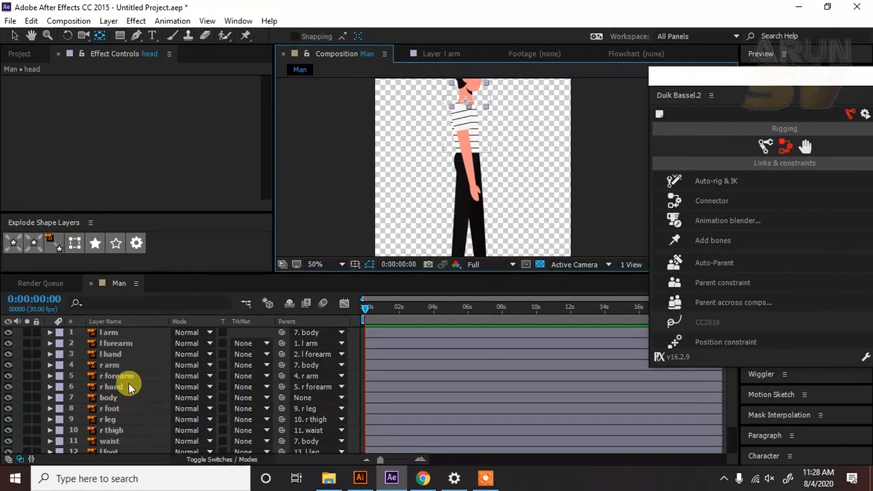
Apply Auto-rig & IK to the l arm, l forearm and l hand layers, and move the hand controller behind the body to bend the arm
{"action": "left_click", "coordinate": [115, 333]}
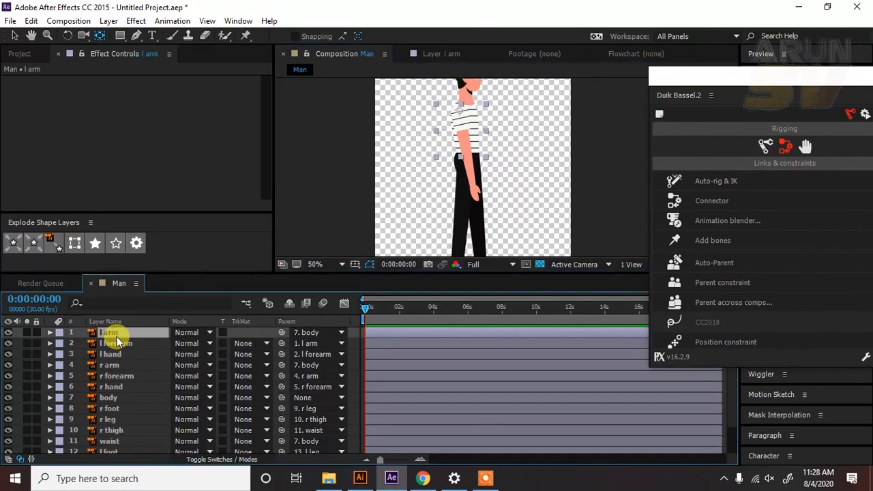
{"action": "left_click", "coordinate": [109, 355], "text": "shift"}
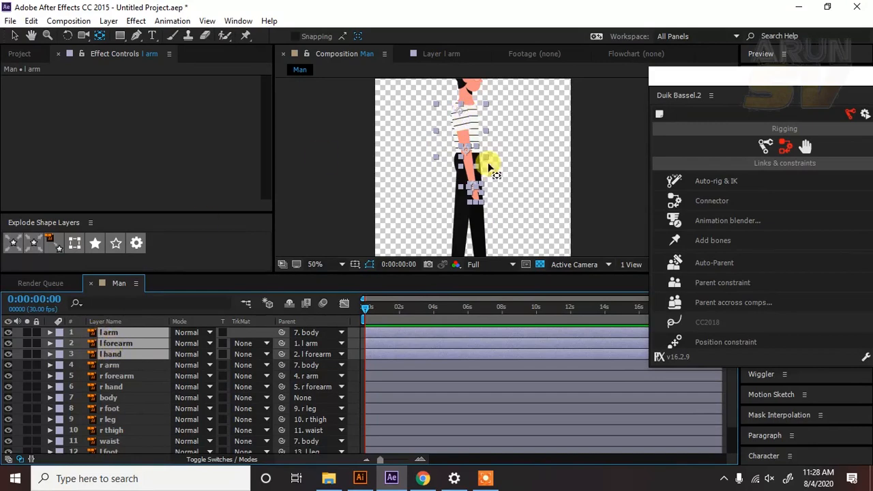
{"action": "scroll", "coordinate": [488, 165], "scroll_direction": "up", "scroll_amount": 1}
{"action": "left_click_drag", "start_coordinate": [490, 165], "coordinate": [461, 192]}
{"action": "scroll", "coordinate": [477, 189], "scroll_direction": "down", "scroll_amount": 1}
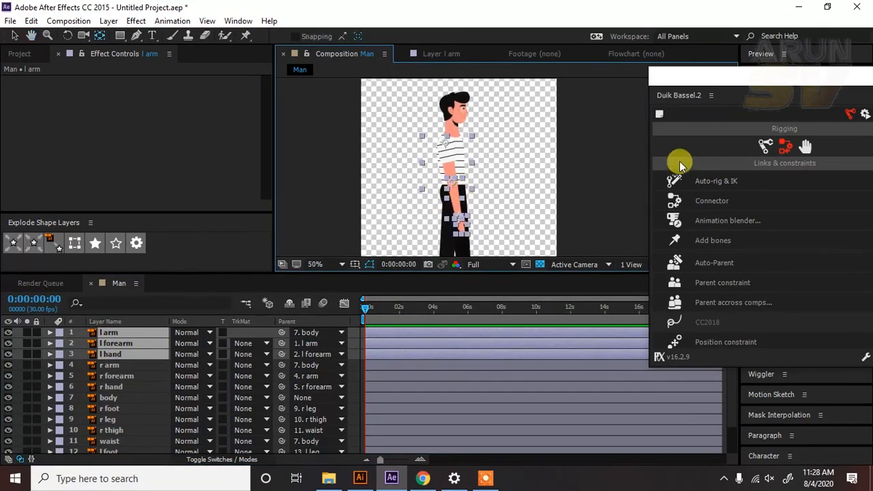
{"action": "left_click", "coordinate": [713, 183]}
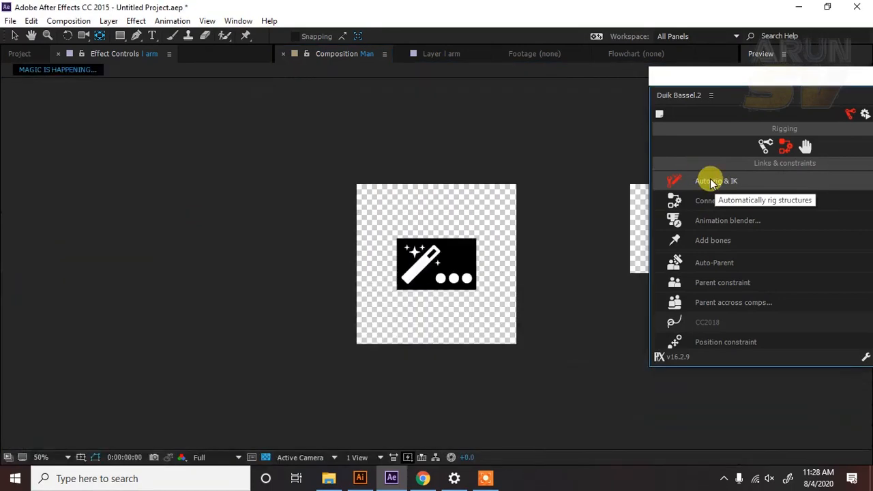
{"action": "left_click_drag", "start_coordinate": [488, 201], "coordinate": [437, 200]}
{"action": "left_click", "coordinate": [558, 184]}
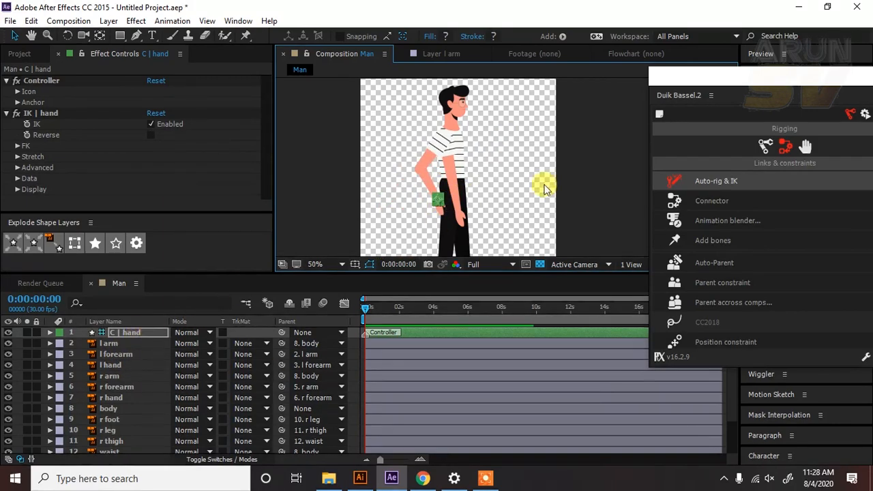
Apply Auto-rig & IK to the r arm, r forearm and r hand layers, and raise the new hand controller slightly to bend the arm
{"action": "scroll", "coordinate": [123, 382], "scroll_direction": "down", "scroll_amount": 2}
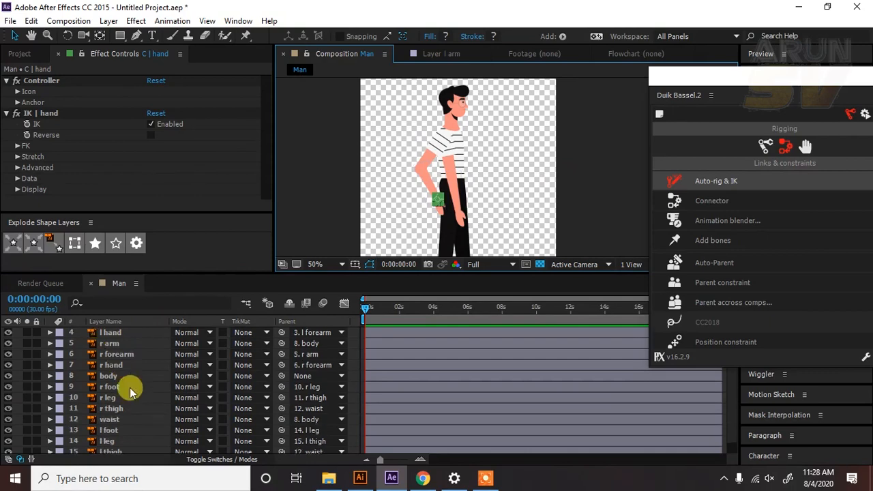
{"action": "scroll", "coordinate": [131, 390], "scroll_direction": "up", "scroll_amount": 2}
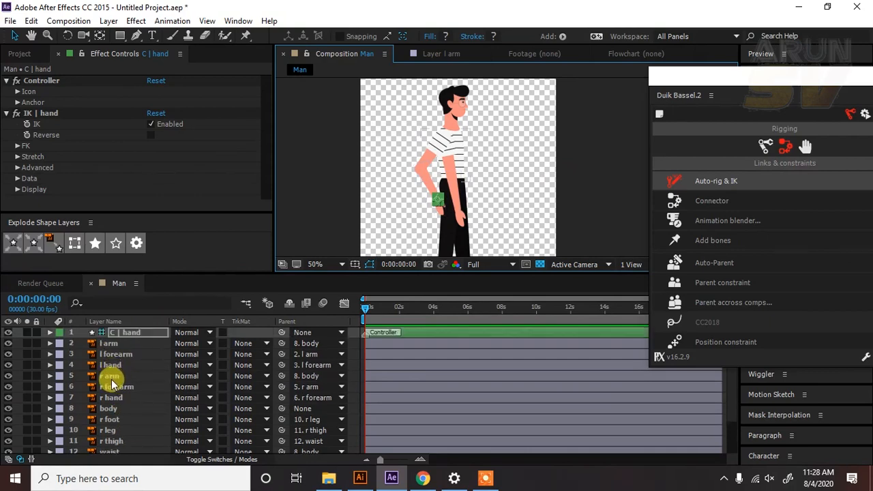
{"action": "left_click", "coordinate": [111, 378]}
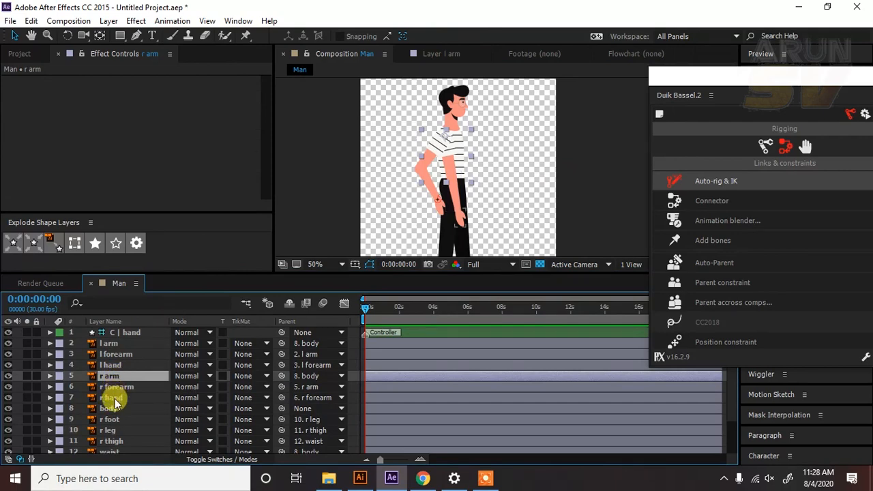
{"action": "left_click", "coordinate": [115, 401], "text": "shift"}
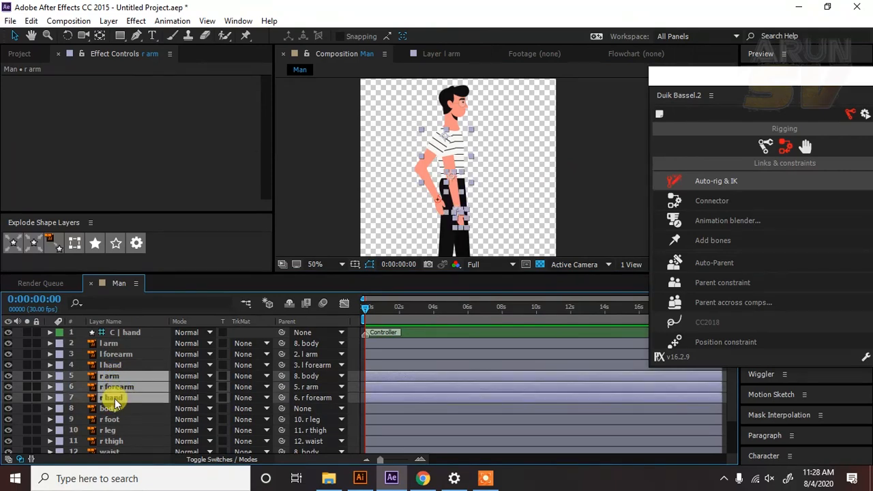
{"action": "left_click", "coordinate": [726, 181]}
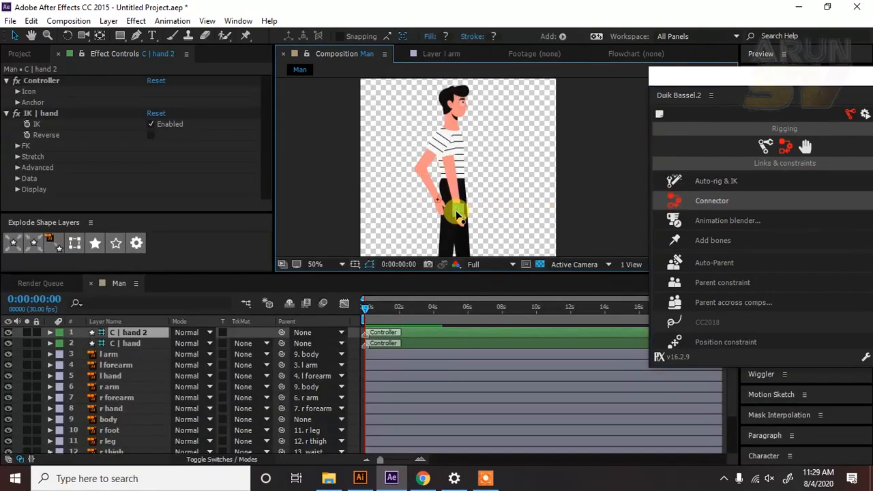
{"action": "left_click_drag", "start_coordinate": [470, 196], "coordinate": [463, 196]}
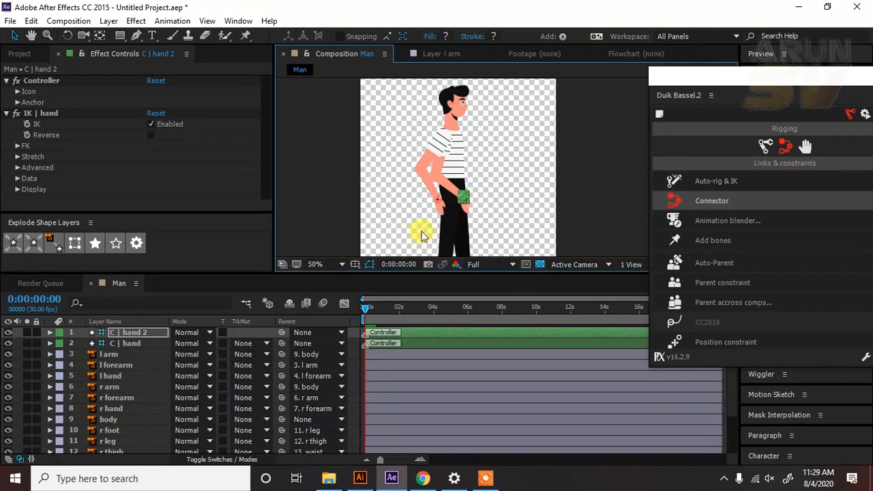
Move the l arm, l forearm and l hand layers directly below the body layer in the layer order
{"action": "left_click", "coordinate": [106, 356]}
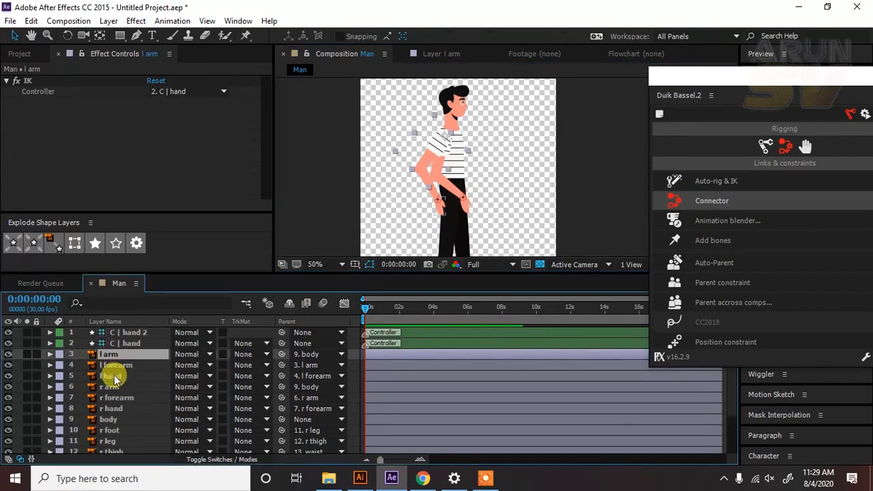
{"action": "left_click", "coordinate": [112, 376], "text": "shift"}
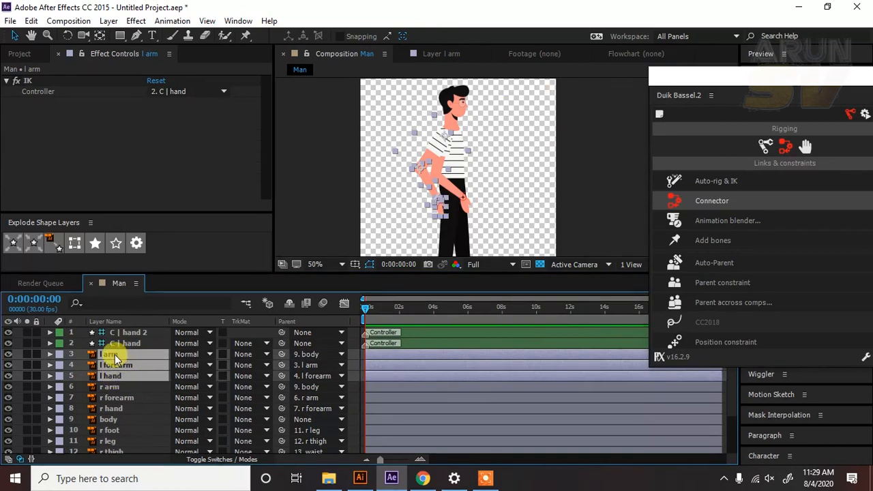
{"action": "left_click_drag", "start_coordinate": [116, 360], "coordinate": [113, 427]}
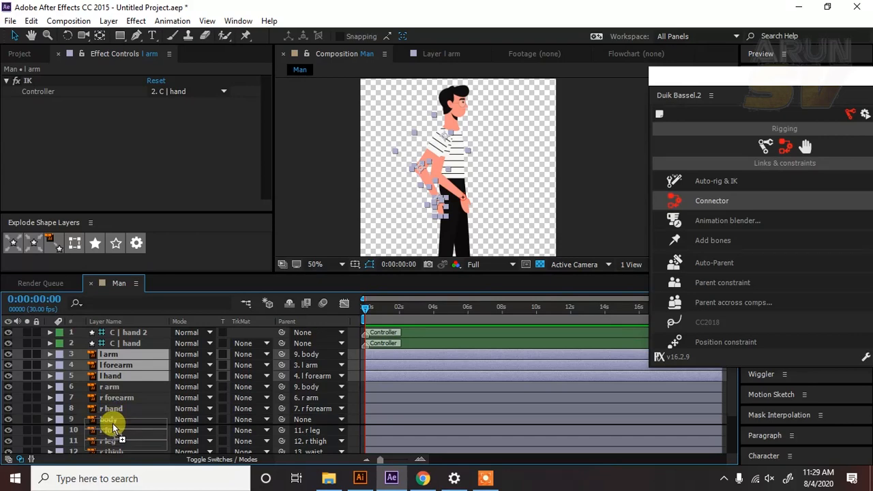
{"action": "left_click_drag", "start_coordinate": [114, 428], "coordinate": [113, 427]}
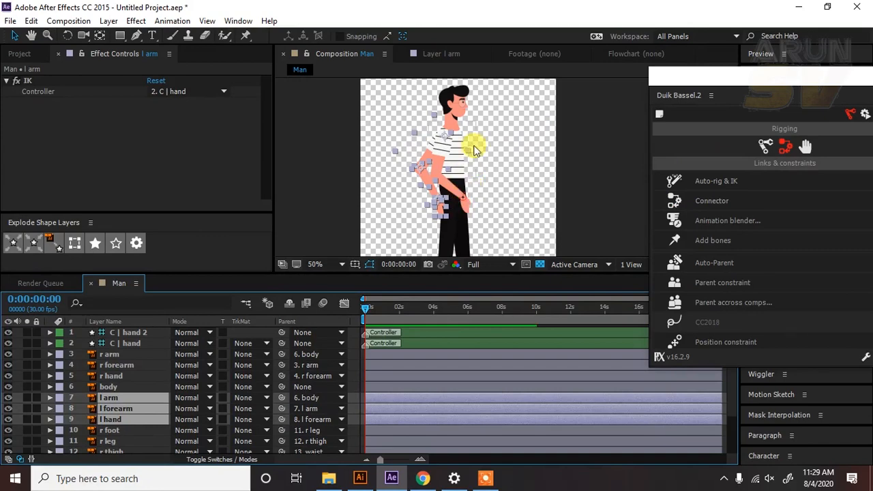
{"action": "scroll", "coordinate": [492, 188], "scroll_direction": "down", "scroll_amount": 2}
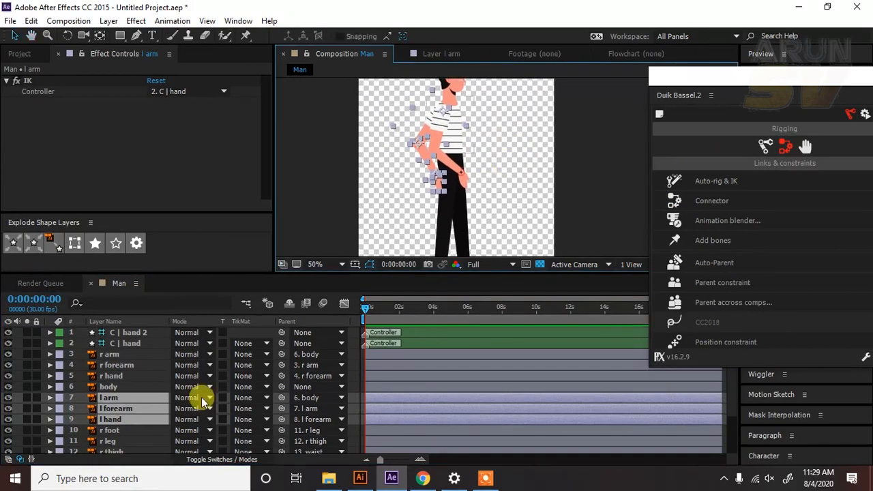
{"action": "scroll", "coordinate": [155, 368], "scroll_direction": "down", "scroll_amount": 1}
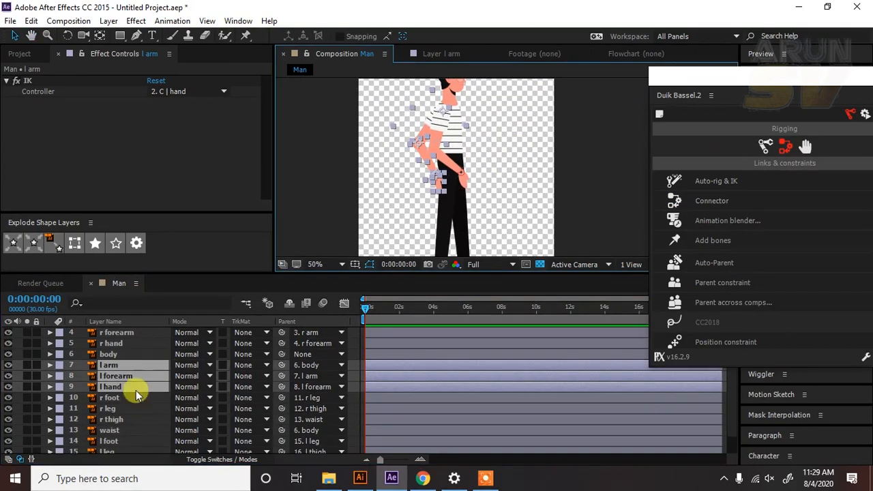
Move the r foot, r leg and r thigh layers directly above the body layer in the layer order
{"action": "left_click", "coordinate": [120, 431]}
{"action": "scroll", "coordinate": [151, 408], "scroll_direction": "down", "scroll_amount": 1}
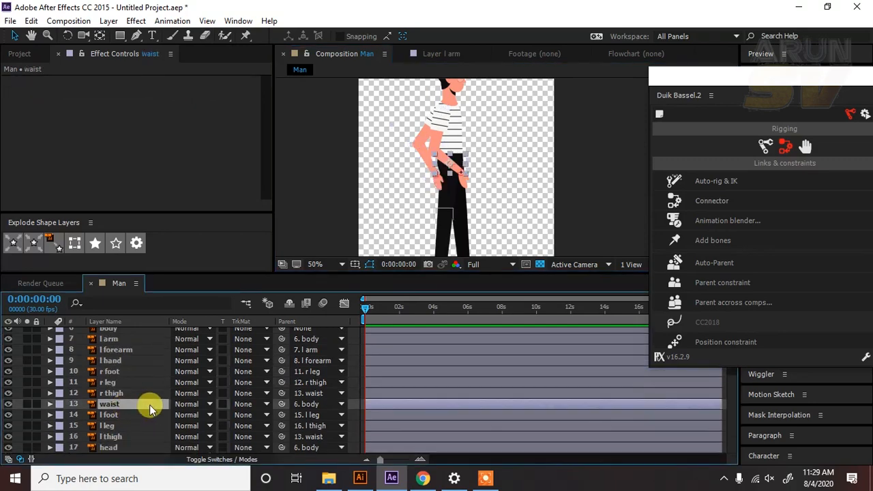
{"action": "scroll", "coordinate": [121, 410], "scroll_direction": "up", "scroll_amount": 3}
{"action": "scroll", "coordinate": [121, 409], "scroll_direction": "down", "scroll_amount": 1}
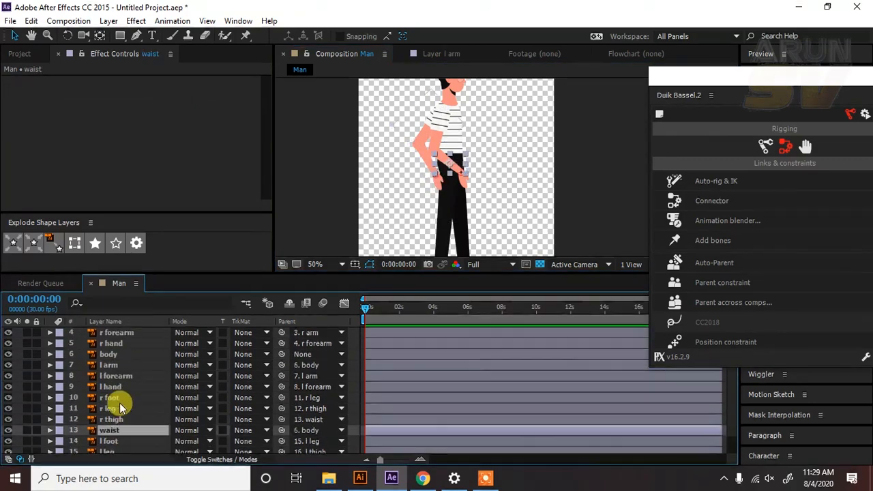
{"action": "left_click", "coordinate": [119, 420]}
{"action": "left_click", "coordinate": [131, 399], "text": "shift"}
{"action": "scroll", "coordinate": [131, 395], "scroll_direction": "down", "scroll_amount": 1}
{"action": "scroll", "coordinate": [126, 397], "scroll_direction": "up", "scroll_amount": 1}
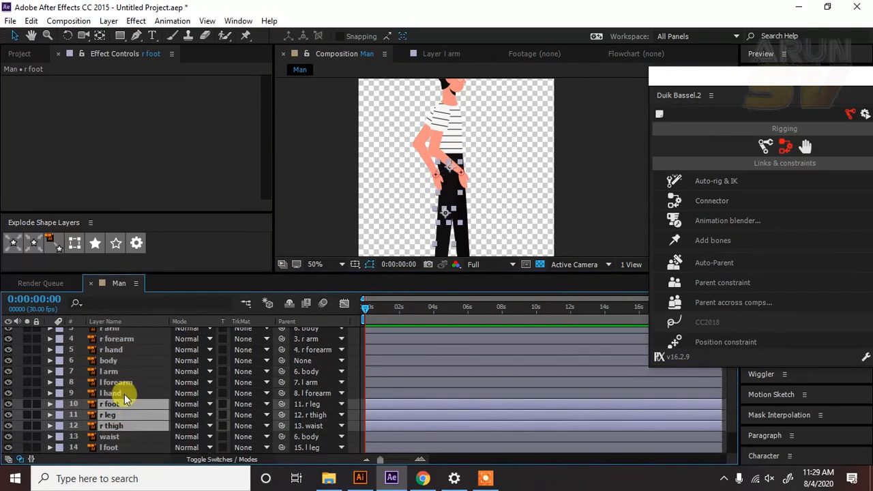
{"action": "left_click_drag", "start_coordinate": [109, 406], "coordinate": [117, 358]}
Move the waist layer directly below the body layer in the layer order
{"action": "scroll", "coordinate": [133, 396], "scroll_direction": "down", "scroll_amount": 1}
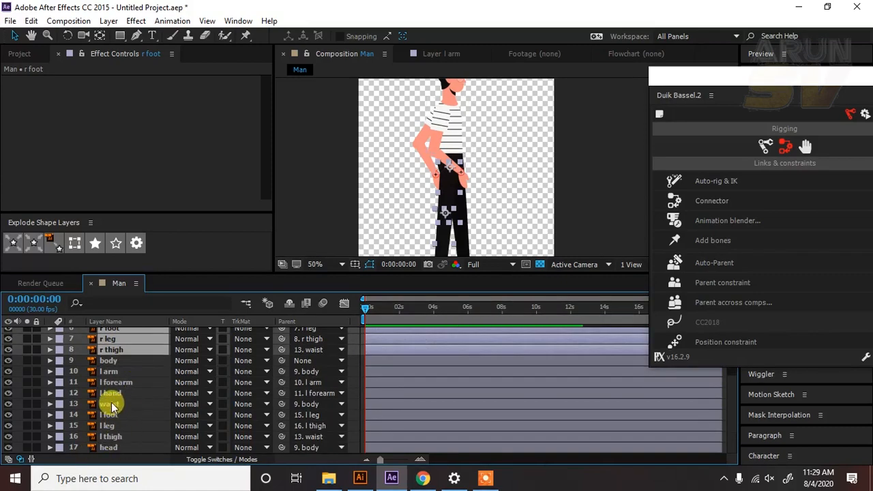
{"action": "left_click", "coordinate": [112, 406]}
{"action": "left_click_drag", "start_coordinate": [112, 406], "coordinate": [115, 364]}
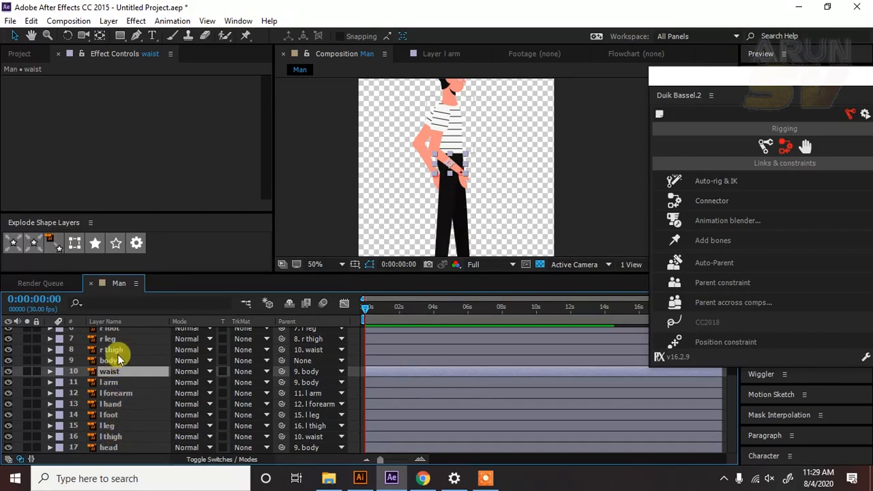
{"action": "scroll", "coordinate": [125, 392], "scroll_direction": "up", "scroll_amount": 1}
{"action": "scroll", "coordinate": [125, 408], "scroll_direction": "up", "scroll_amount": 1}
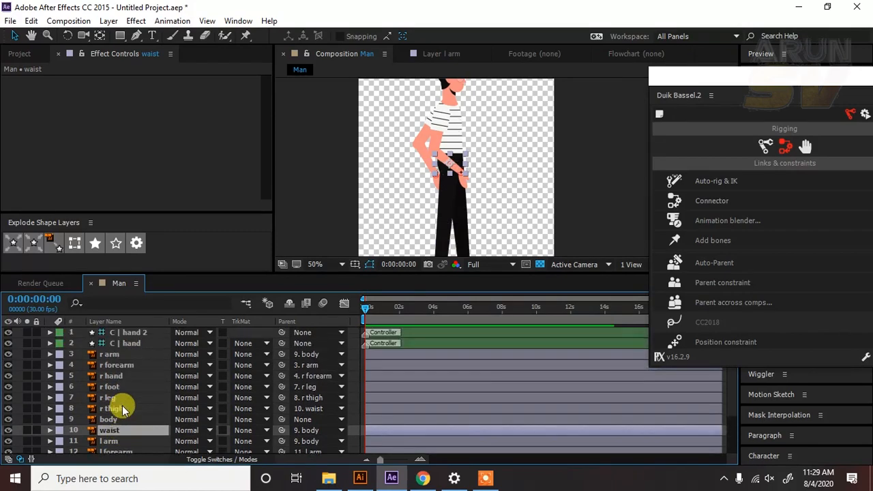
{"action": "scroll", "coordinate": [123, 409], "scroll_direction": "down", "scroll_amount": 1}
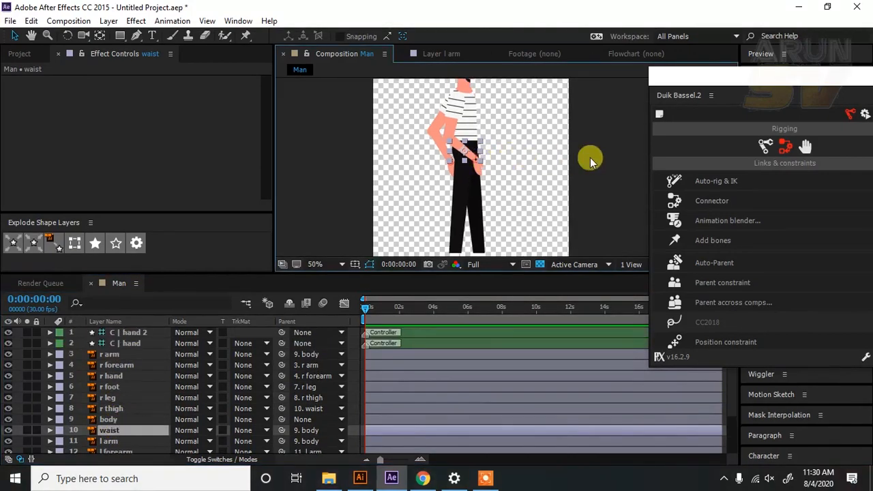
Move both hand controllers forward and up so the two arms reach out in front of the body
{"action": "left_click", "coordinate": [589, 156]}
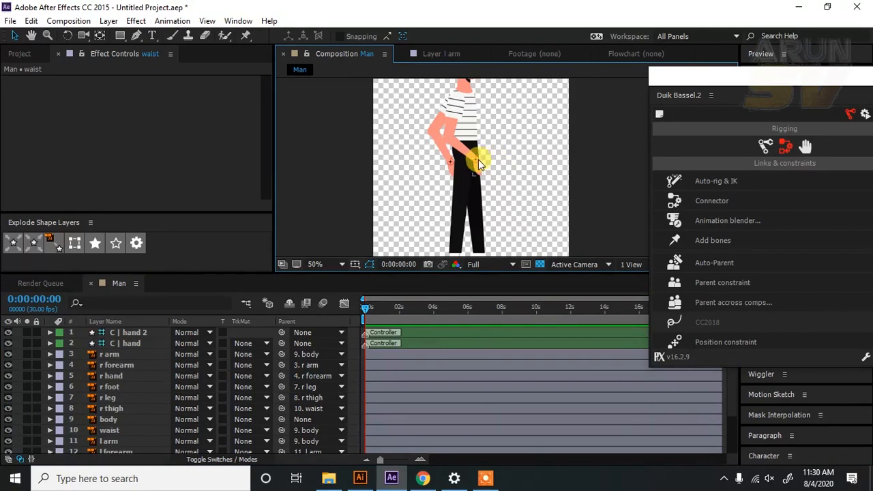
{"action": "left_click_drag", "start_coordinate": [479, 164], "coordinate": [505, 150]}
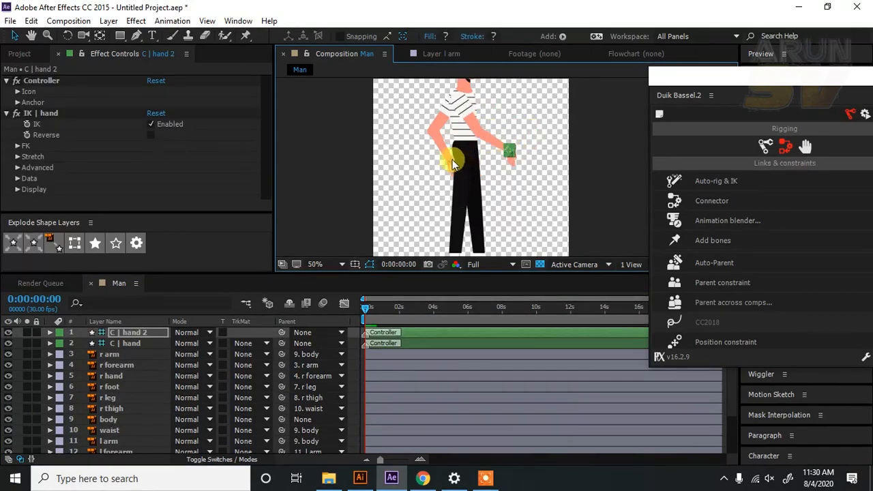
{"action": "left_click_drag", "start_coordinate": [453, 164], "coordinate": [523, 129]}
Apply Auto-rig & IK to the l foot, l leg and l thigh layers
{"action": "scroll", "coordinate": [494, 211], "scroll_direction": "up", "scroll_amount": 2}
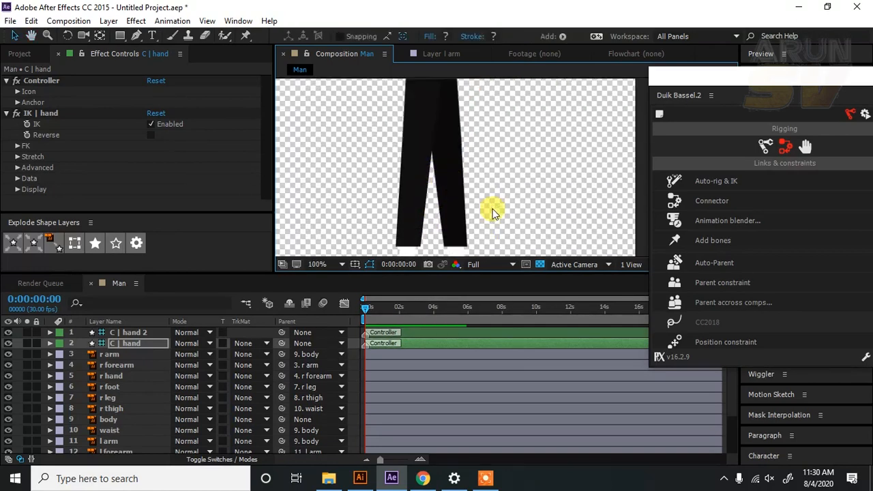
{"action": "scroll", "coordinate": [474, 210], "scroll_direction": "down", "scroll_amount": 2}
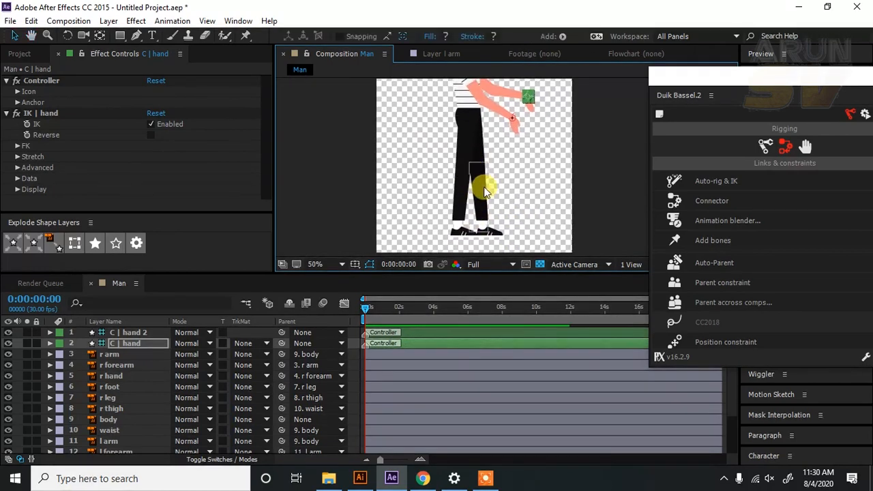
{"action": "left_click", "coordinate": [485, 193]}
{"action": "scroll", "coordinate": [123, 376], "scroll_direction": "down", "scroll_amount": 3}
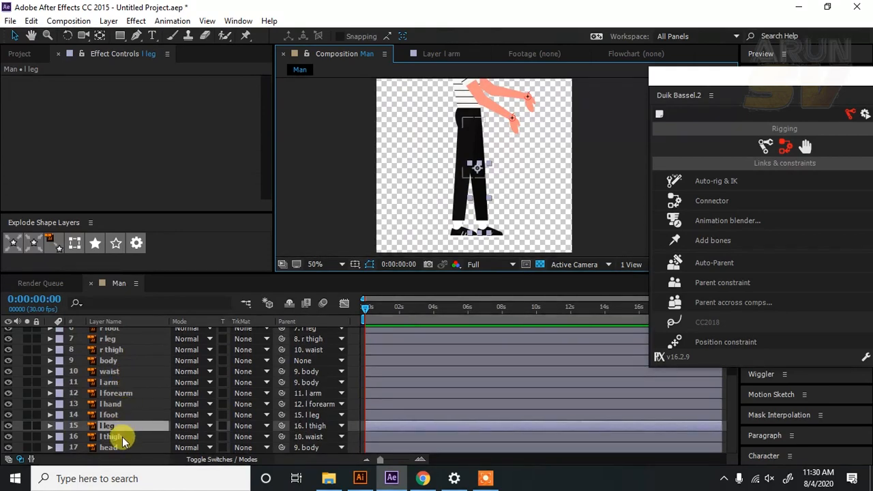
{"action": "left_click", "coordinate": [120, 438]}
{"action": "left_click", "coordinate": [118, 423], "text": "ctrl"}
{"action": "left_click", "coordinate": [122, 413], "text": "ctrl"}
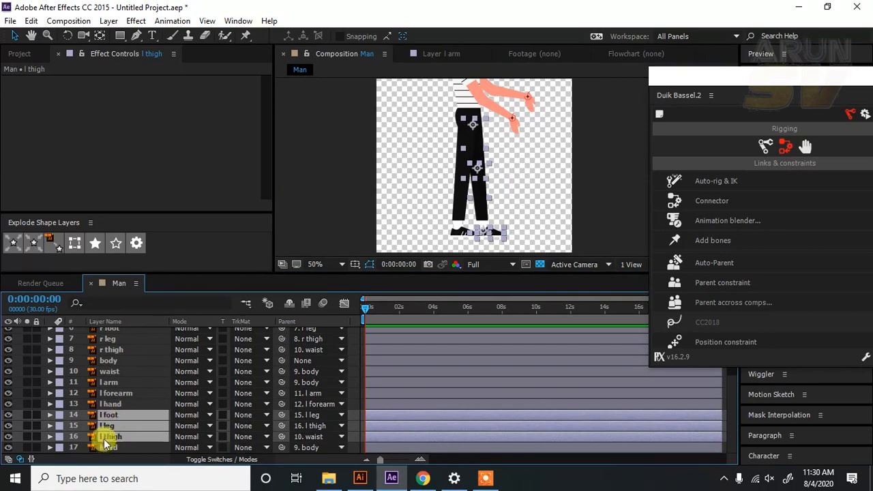
{"action": "left_click_drag", "start_coordinate": [552, 169], "coordinate": [519, 174]}
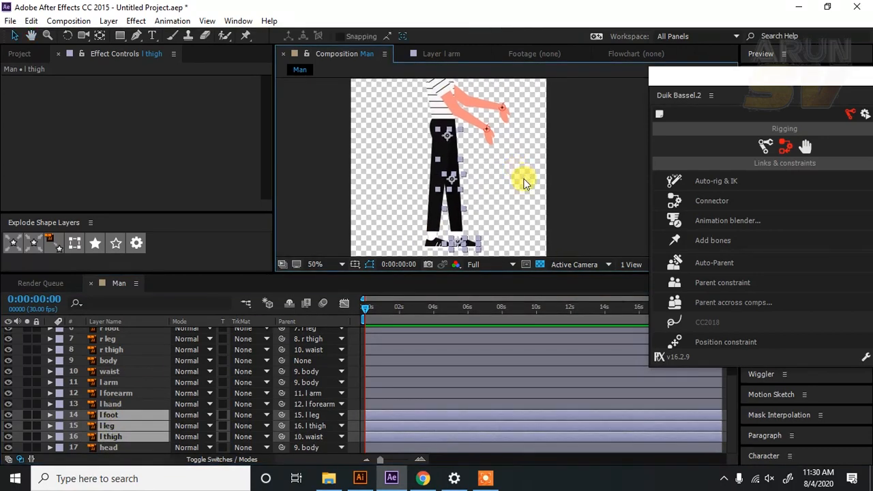
{"action": "left_click", "coordinate": [717, 181]}
{"action": "left_click_drag", "start_coordinate": [473, 205], "coordinate": [496, 201]}
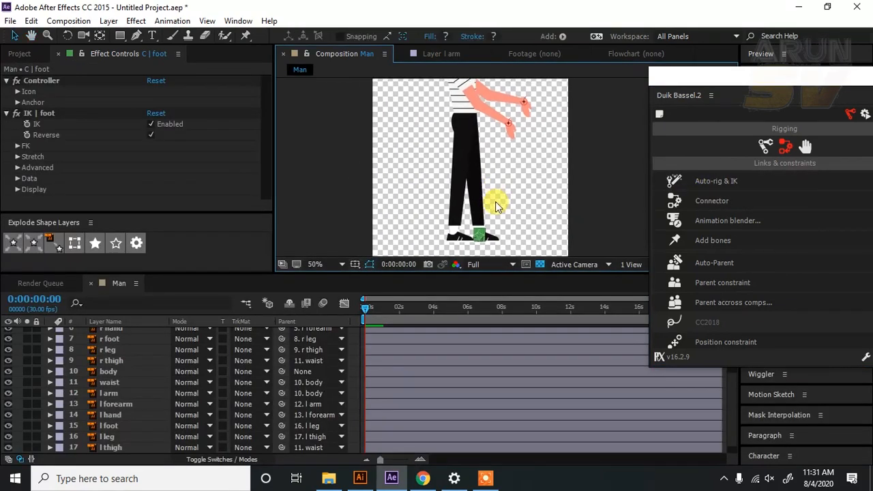
Apply Auto-rig & IK to the r foot, r leg and r thigh layers, and move the new foot controller back and up to bend the knee
{"action": "left_click", "coordinate": [453, 234]}
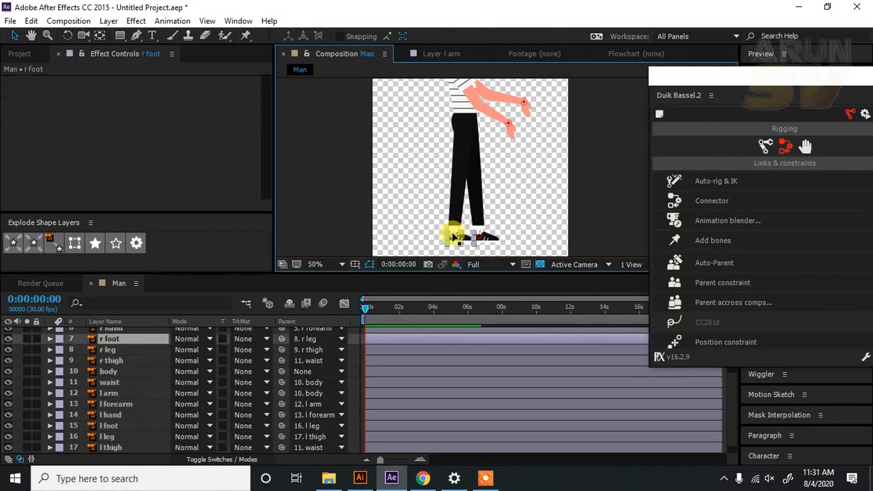
{"action": "left_click", "coordinate": [109, 350], "text": "ctrl"}
{"action": "left_click", "coordinate": [112, 361], "text": "ctrl"}
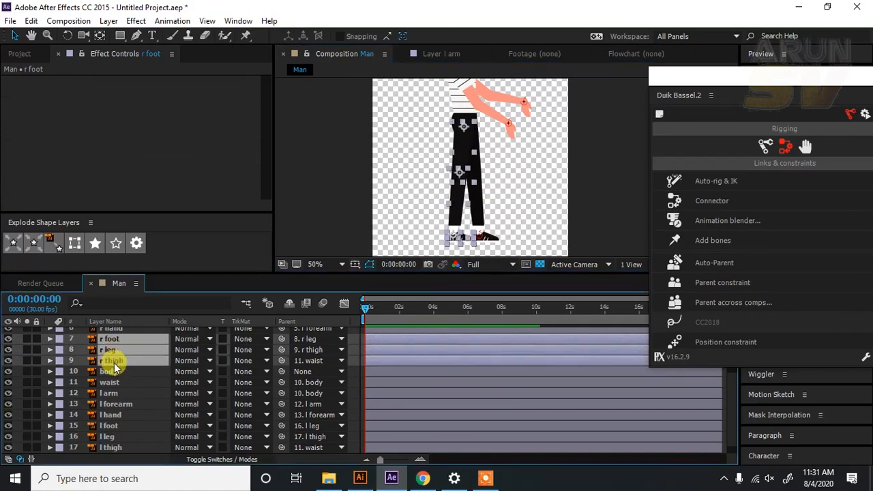
{"action": "left_click", "coordinate": [716, 182]}
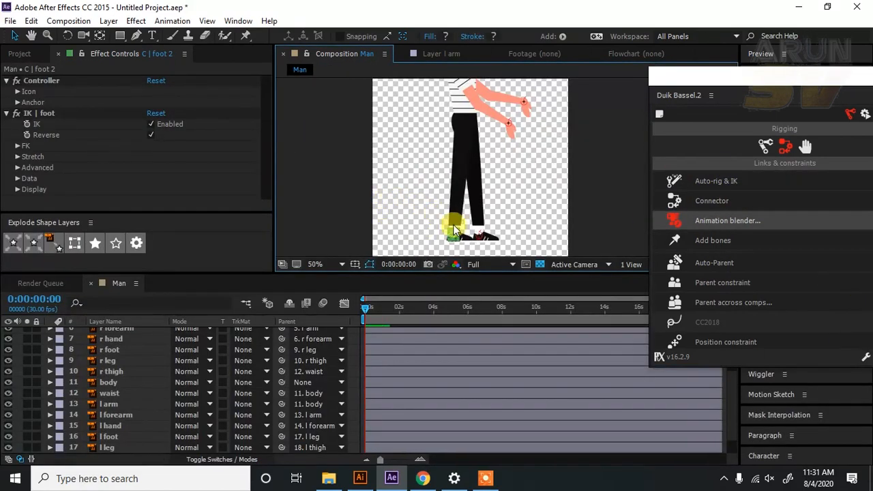
{"action": "left_click_drag", "start_coordinate": [427, 176], "coordinate": [417, 187]}
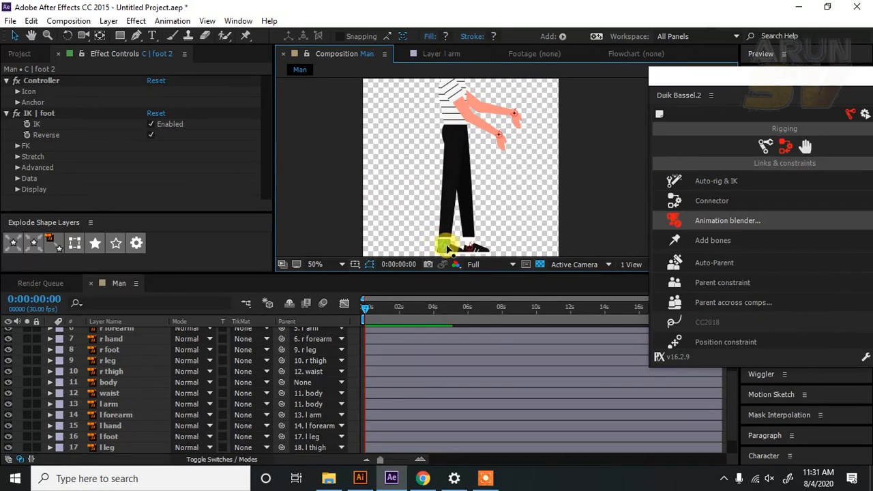
{"action": "left_click_drag", "start_coordinate": [447, 237], "coordinate": [437, 227]}
{"action": "left_click_drag", "start_coordinate": [447, 132], "coordinate": [442, 146]}
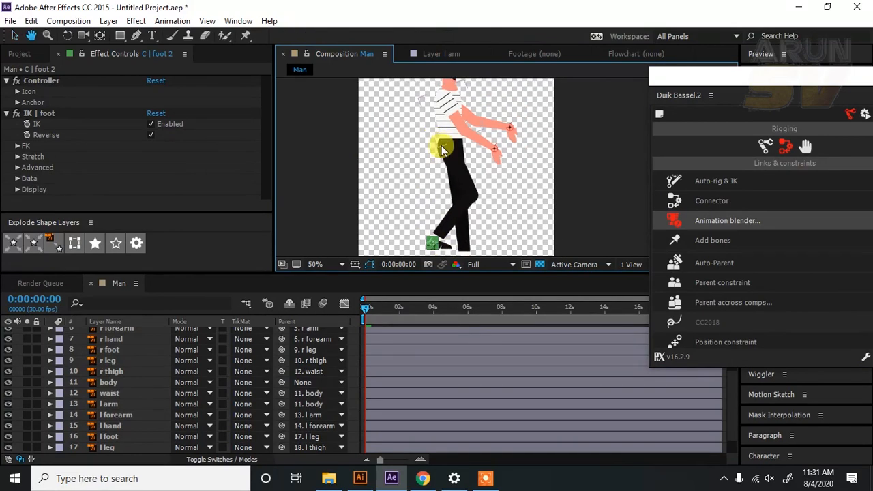
Shift the r thigh layer slightly backward at the hip so it lines up with the waist
{"action": "scroll", "coordinate": [442, 150], "scroll_direction": "up", "scroll_amount": 2}
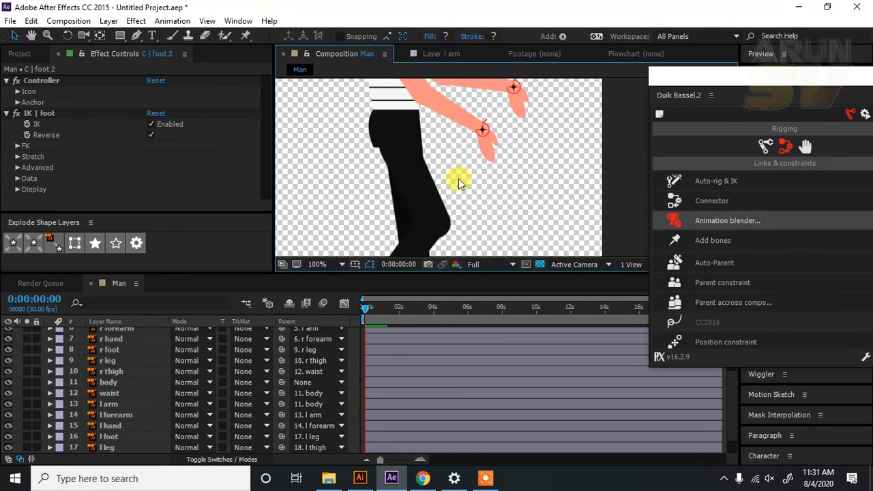
{"action": "left_click", "coordinate": [408, 160]}
{"action": "left_click_drag", "start_coordinate": [407, 160], "coordinate": [401, 159]}
{"action": "scroll", "coordinate": [437, 166], "scroll_direction": "down", "scroll_amount": 1}
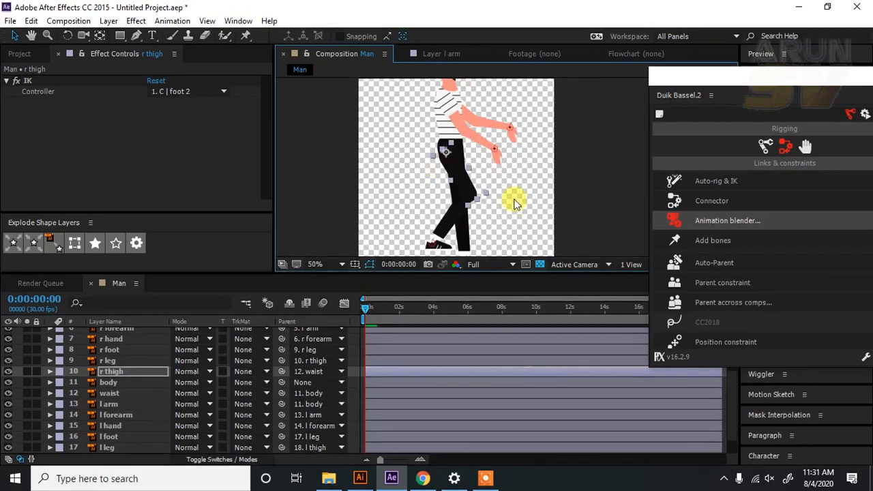
Pose the legs in a walking stride with the foot controllers, one foot stretched back and the other forward with a bent knee
{"action": "left_click", "coordinate": [526, 214]}
{"action": "left_click_drag", "start_coordinate": [518, 197], "coordinate": [531, 183]}
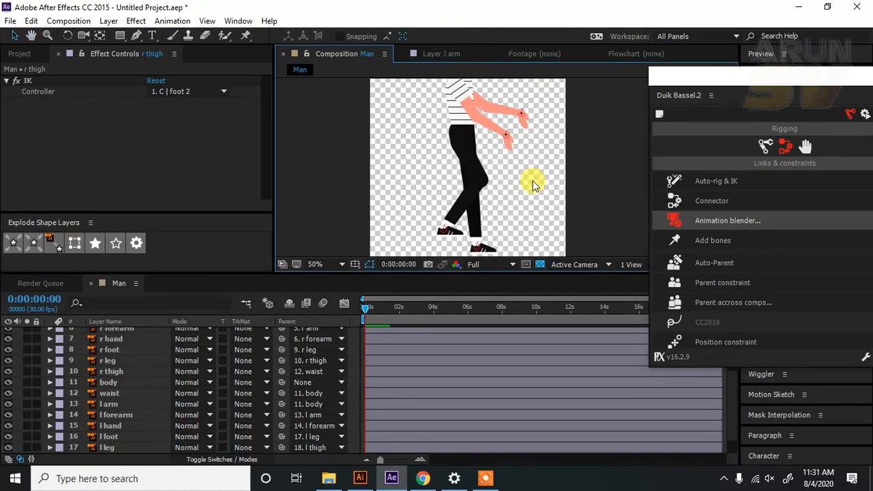
{"action": "scroll", "coordinate": [532, 188], "scroll_direction": "down", "scroll_amount": 1}
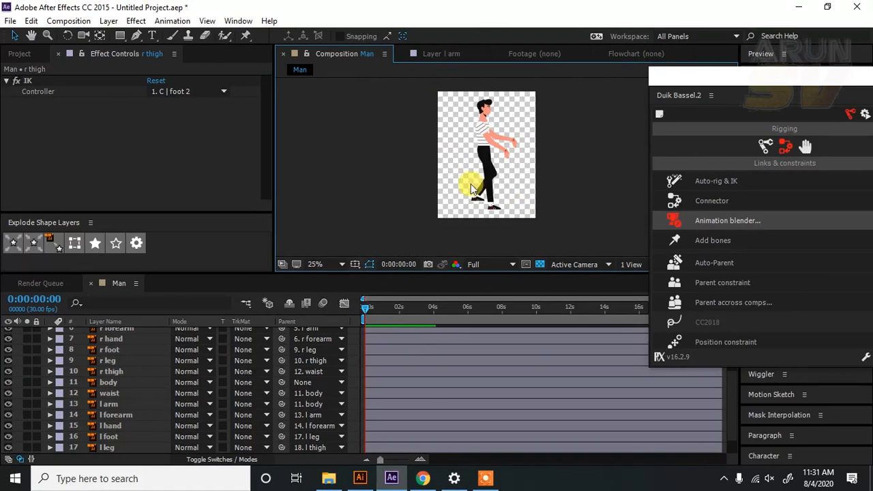
{"action": "scroll", "coordinate": [497, 187], "scroll_direction": "up", "scroll_amount": 1}
{"action": "left_click_drag", "start_coordinate": [442, 232], "coordinate": [483, 242]}
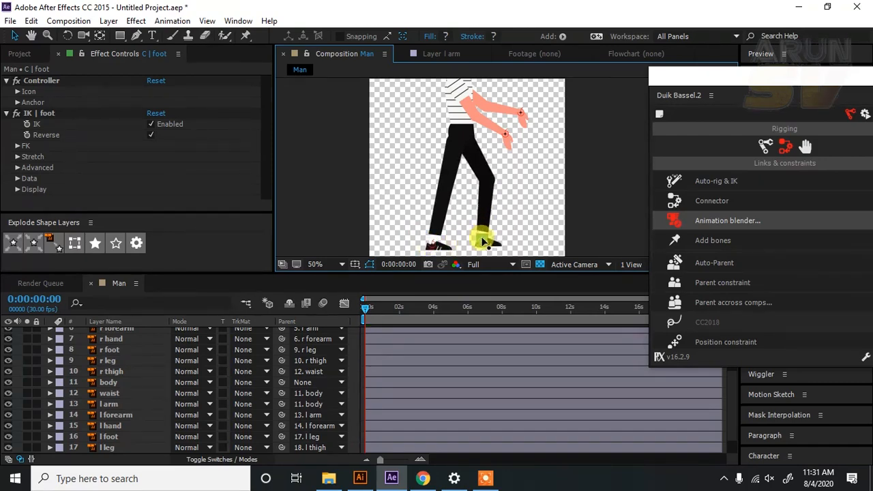
Swing the r hand controller behind the body and lower the l hand controller in front to pose the arms for walking
{"action": "key", "text": "space"}
{"action": "left_click_drag", "start_coordinate": [507, 170], "coordinate": [507, 205]}
{"action": "left_click_drag", "start_coordinate": [488, 172], "coordinate": [417, 187]}
{"action": "left_click_drag", "start_coordinate": [521, 148], "coordinate": [511, 174]}
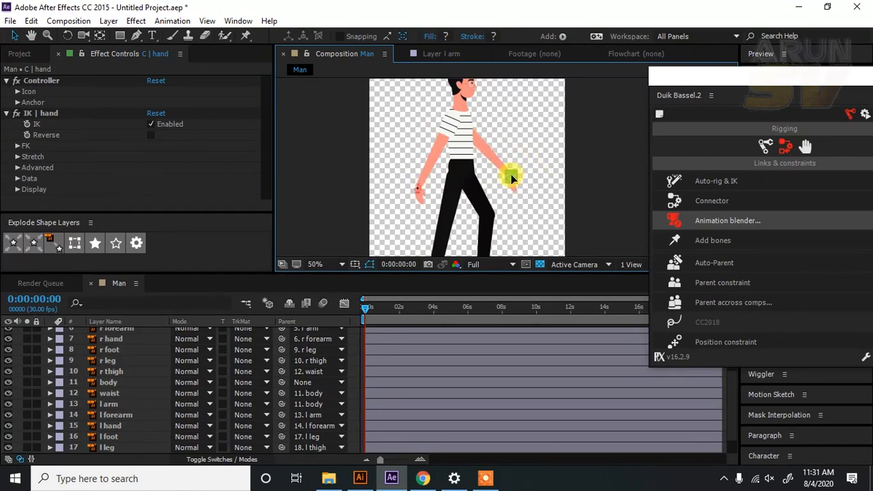
Reveal the l hand layer's Rotation property and remove its expression
{"action": "key", "text": "period"}
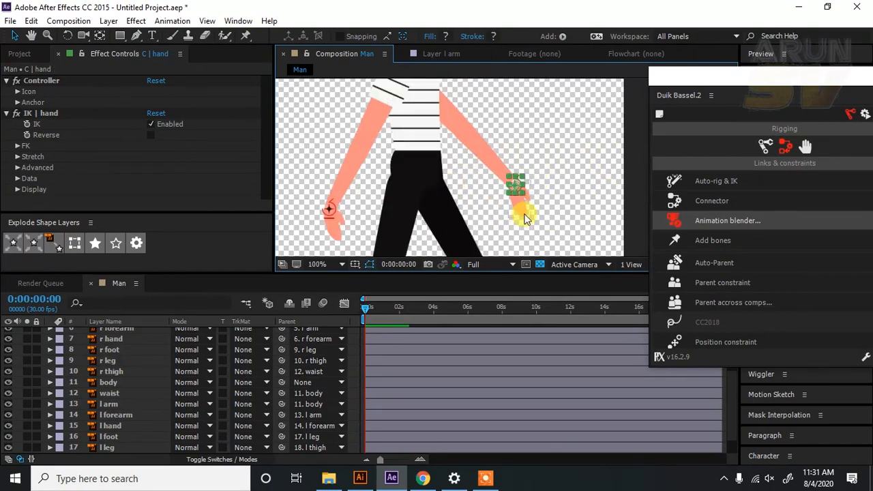
{"action": "left_click", "coordinate": [525, 218]}
{"action": "scroll", "coordinate": [140, 406], "scroll_direction": "down", "scroll_amount": 2}
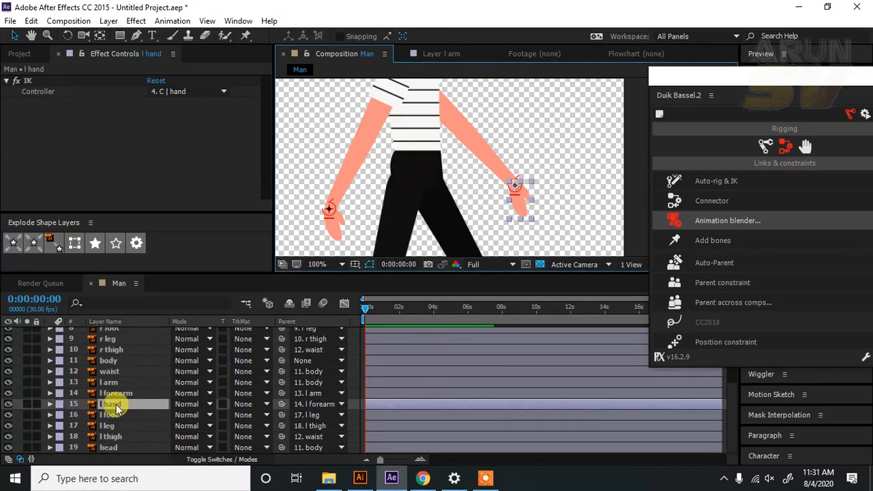
{"action": "key", "text": "r"}
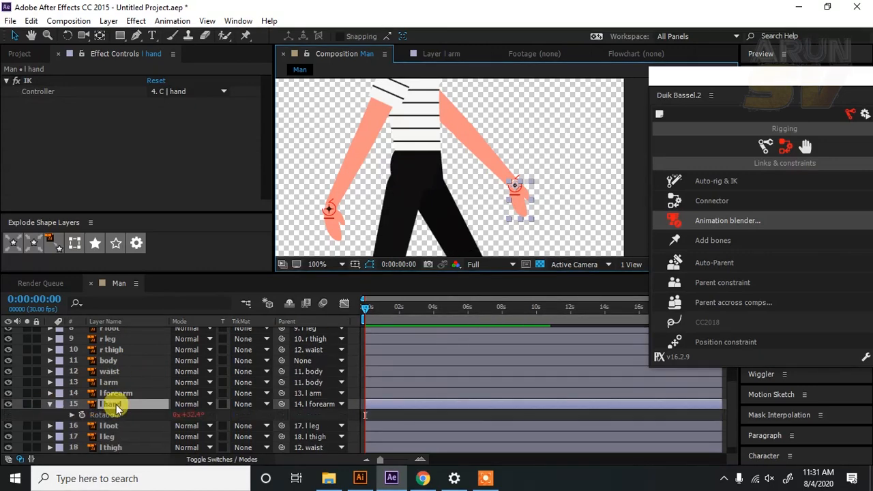
{"action": "left_click", "coordinate": [81, 416], "text": "alt"}
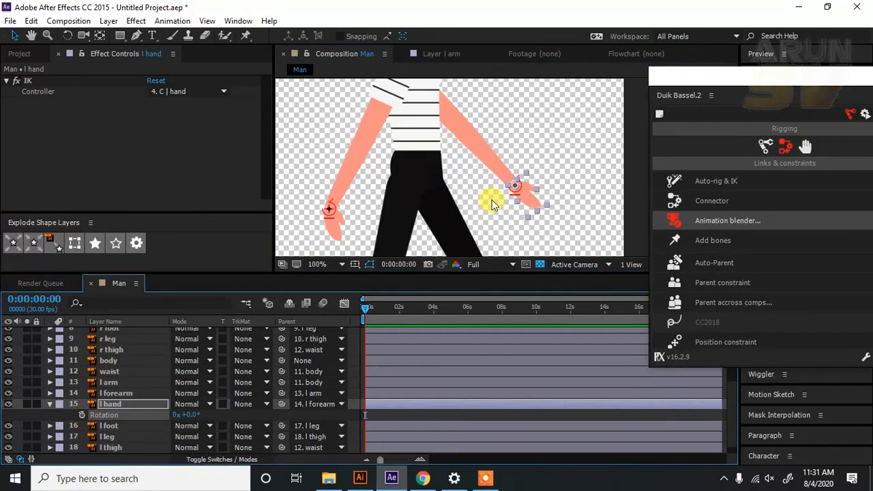
Reveal the r hand layer's Rotation property and remove its expression
{"action": "left_click", "coordinate": [334, 220]}
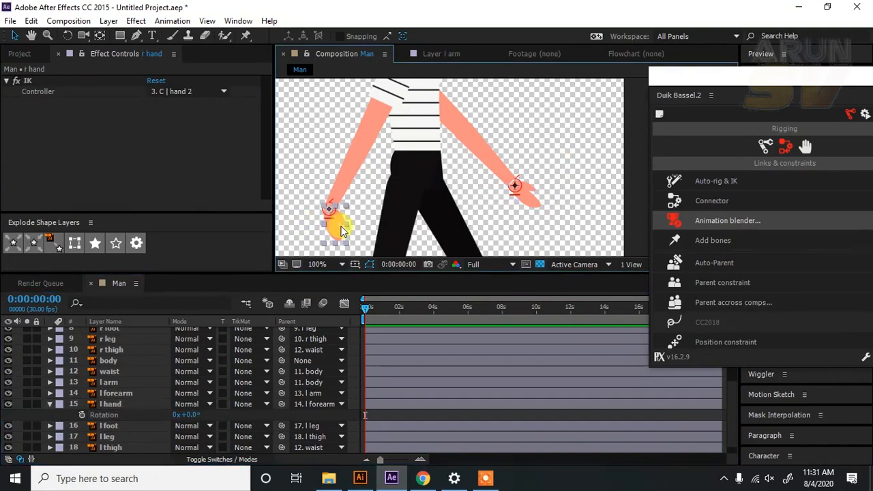
{"action": "scroll", "coordinate": [109, 399], "scroll_direction": "up", "scroll_amount": 3}
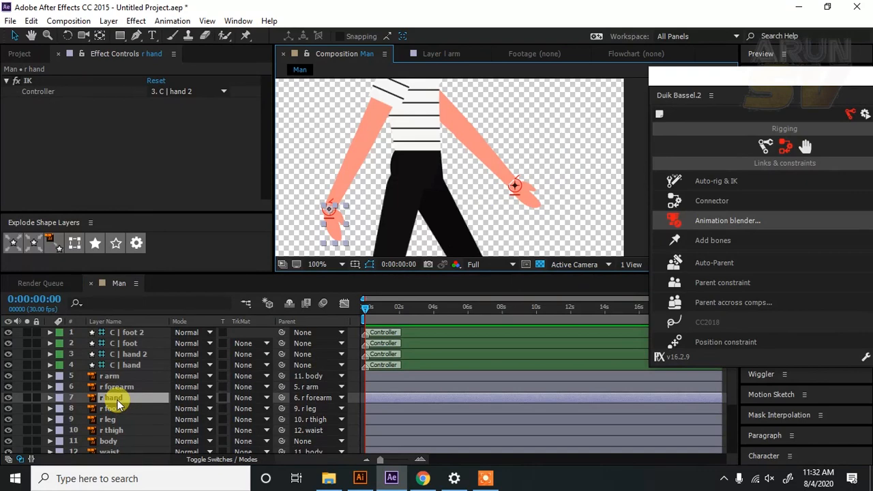
{"action": "left_click", "coordinate": [49, 398]}
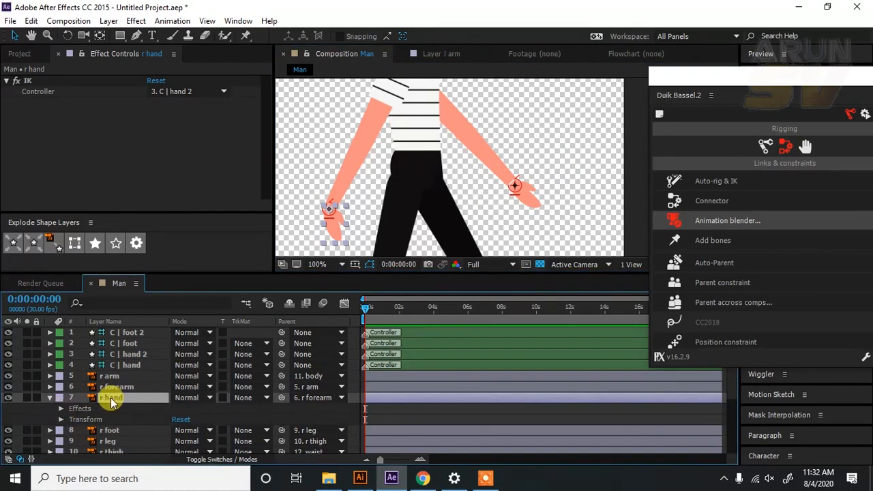
{"action": "key", "text": "r"}
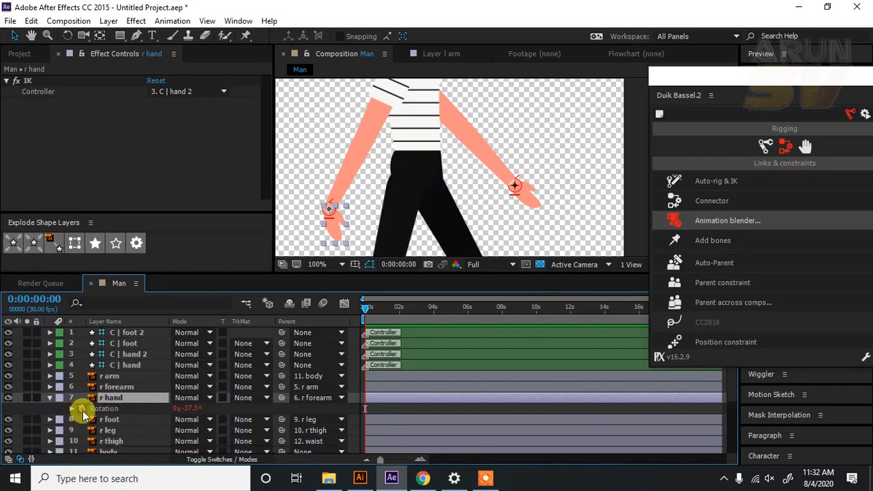
{"action": "left_click", "coordinate": [82, 410], "text": "alt"}
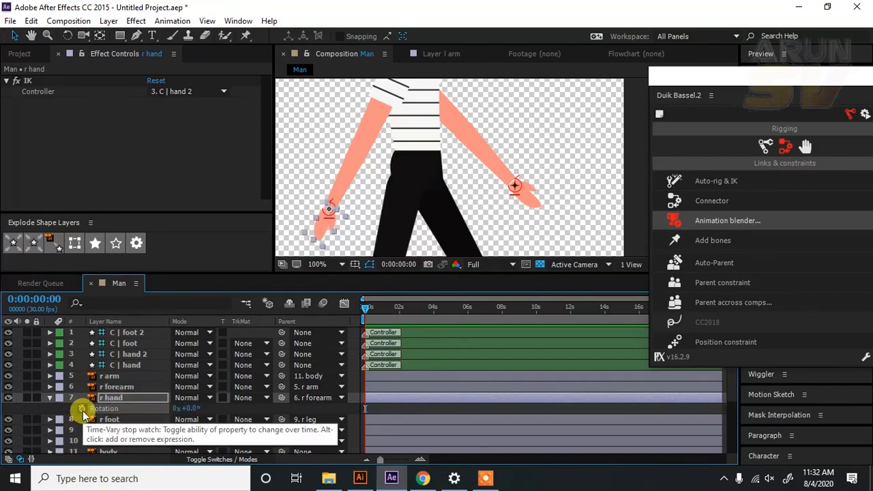
Test the rig by moving the body layer around, settling it slightly forward of its starting position above the legs
{"action": "key", "text": "comma"}
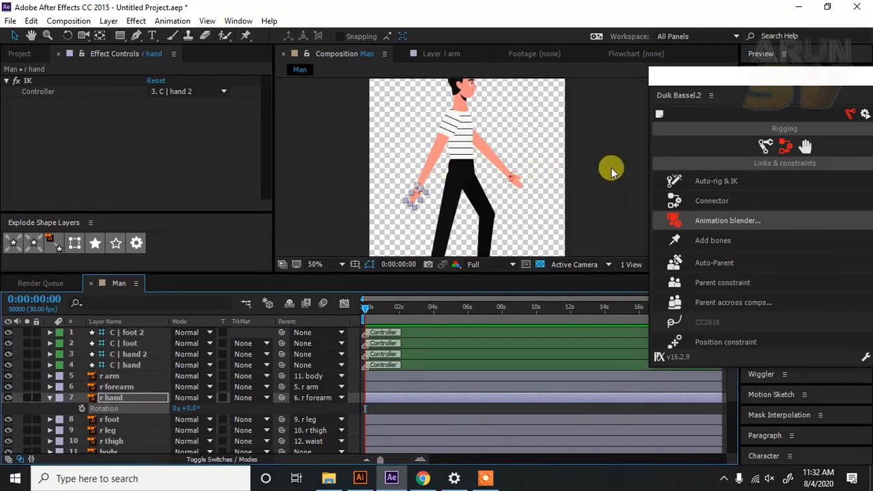
{"action": "key", "text": "comma"}
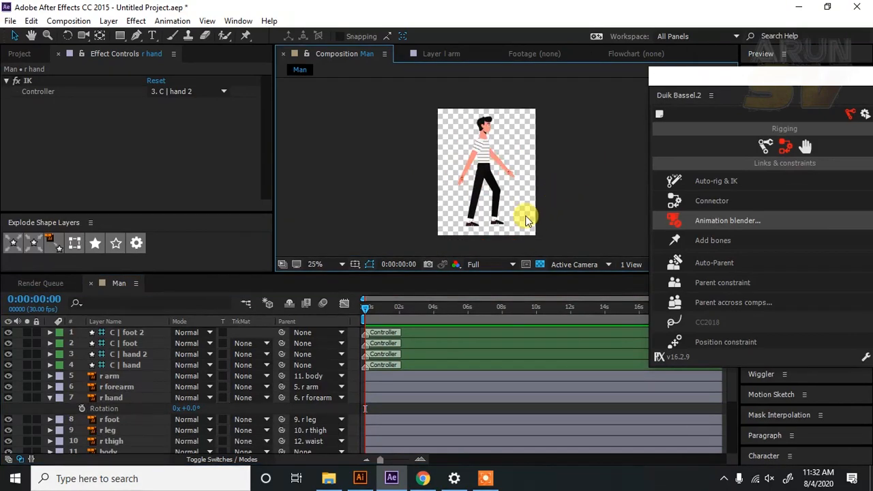
{"action": "key", "text": "period"}
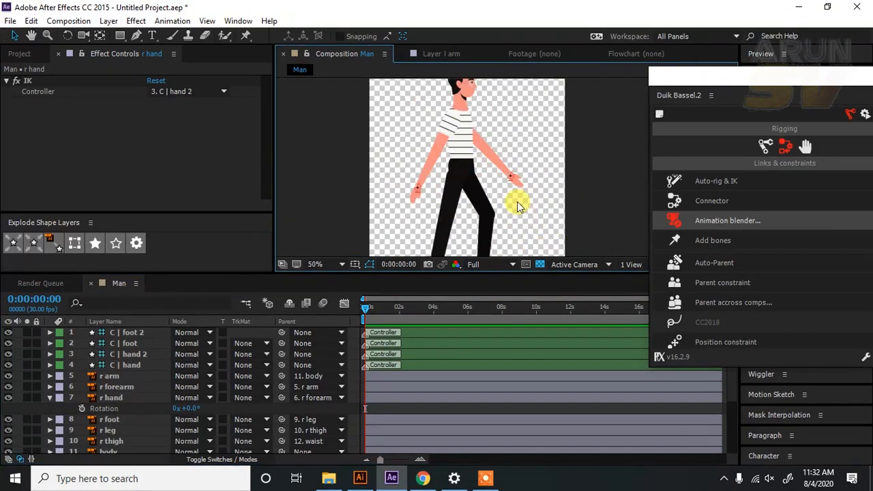
{"action": "left_click", "coordinate": [473, 145]}
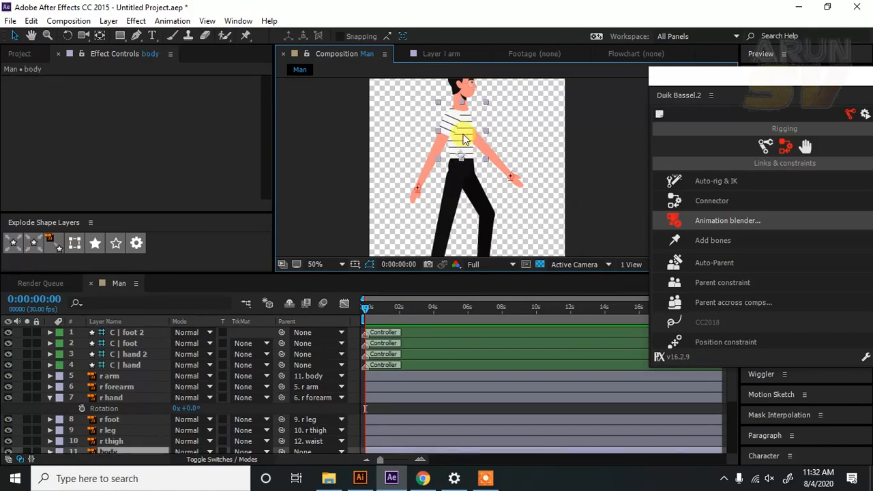
{"action": "left_click_drag", "start_coordinate": [463, 139], "coordinate": [450, 183]}
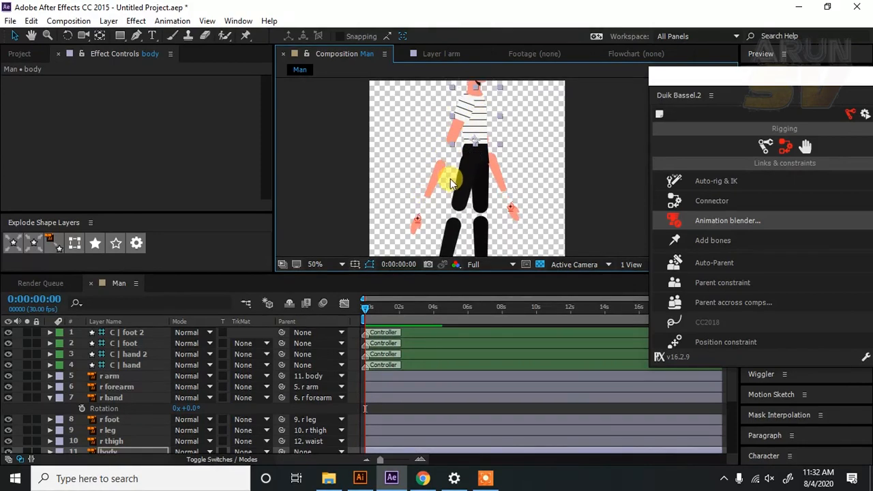
{"action": "left_click_drag", "start_coordinate": [481, 133], "coordinate": [479, 216]}
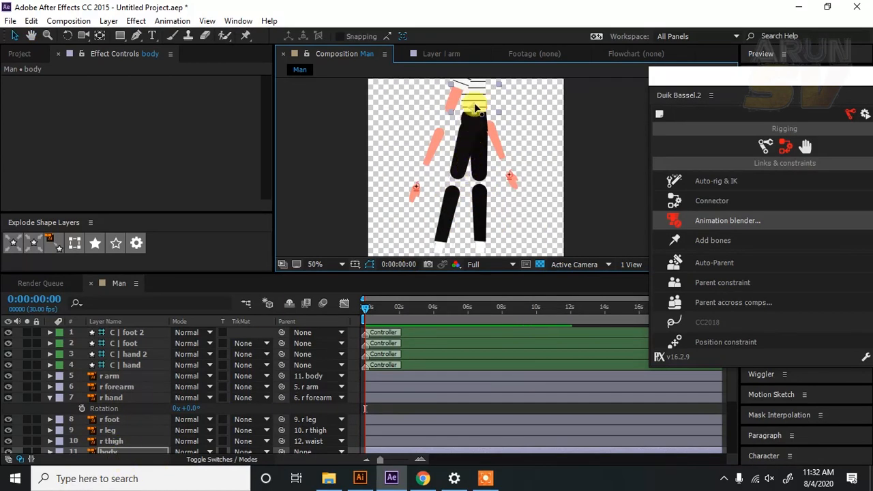
{"action": "left_click_drag", "start_coordinate": [476, 108], "coordinate": [479, 142]}
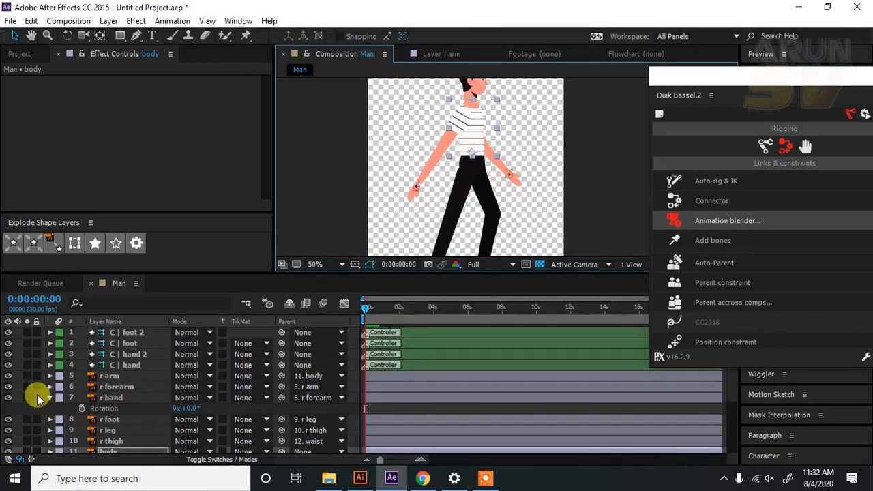
Disable Auto-Stretch in the IK effect of both foot controllers, C | foot 2 and C | foot
{"action": "left_click", "coordinate": [124, 334]}
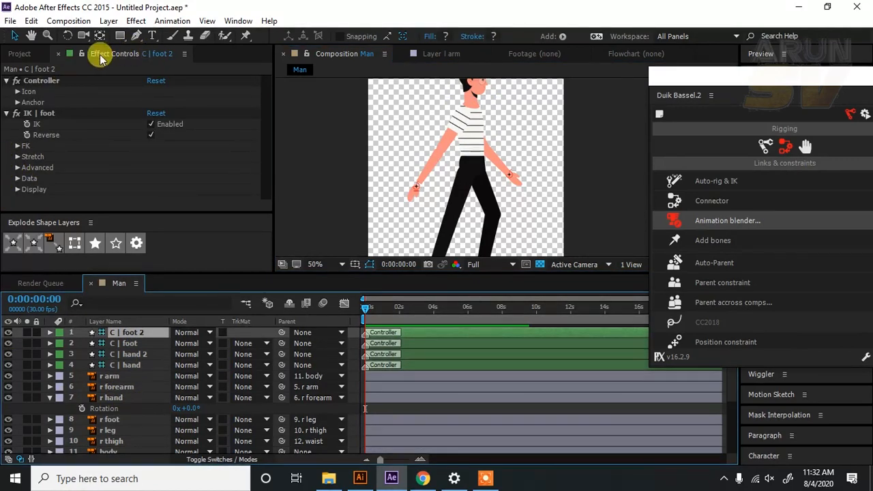
{"action": "left_click", "coordinate": [19, 160]}
{"action": "left_click", "coordinate": [19, 159]}
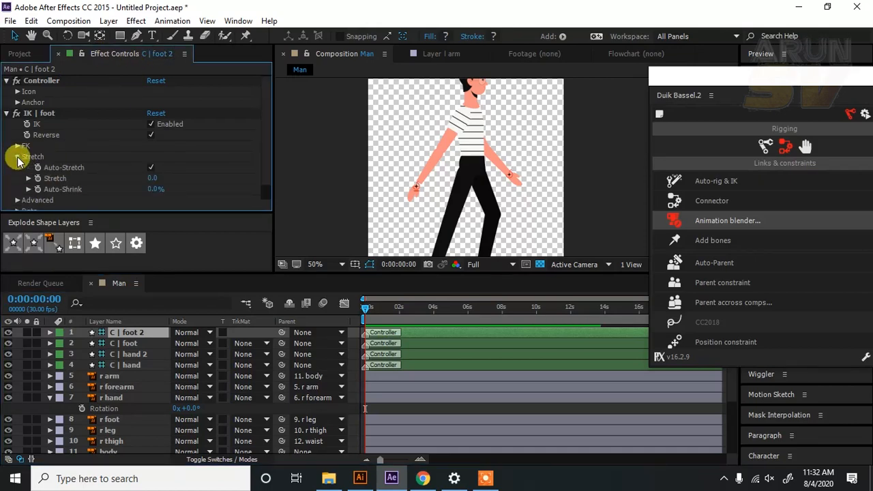
{"action": "left_click", "coordinate": [150, 168]}
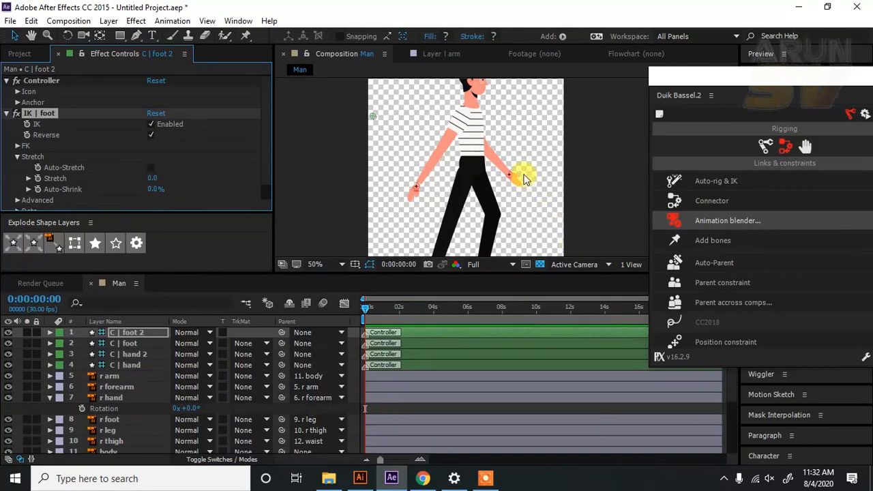
{"action": "left_click", "coordinate": [121, 343]}
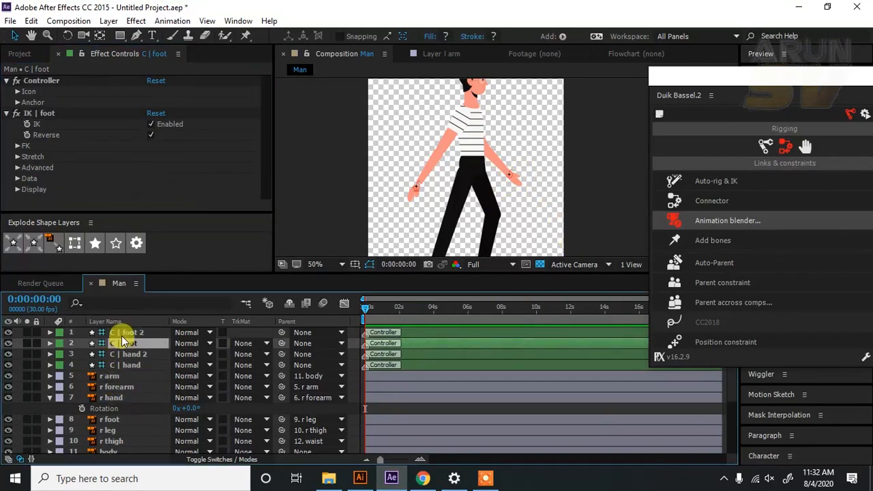
{"action": "left_click", "coordinate": [18, 158]}
{"action": "left_click", "coordinate": [150, 168]}
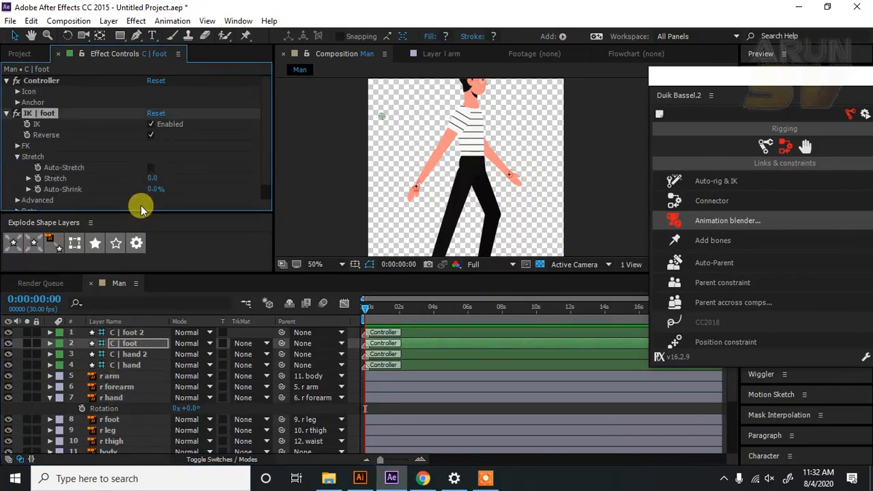
Disable Auto-Stretch in the IK effect of both hand controllers, C | hand 2 and C | hand, and collapse the latter's IK settings
{"action": "left_click", "coordinate": [121, 355]}
{"action": "left_click", "coordinate": [19, 157]}
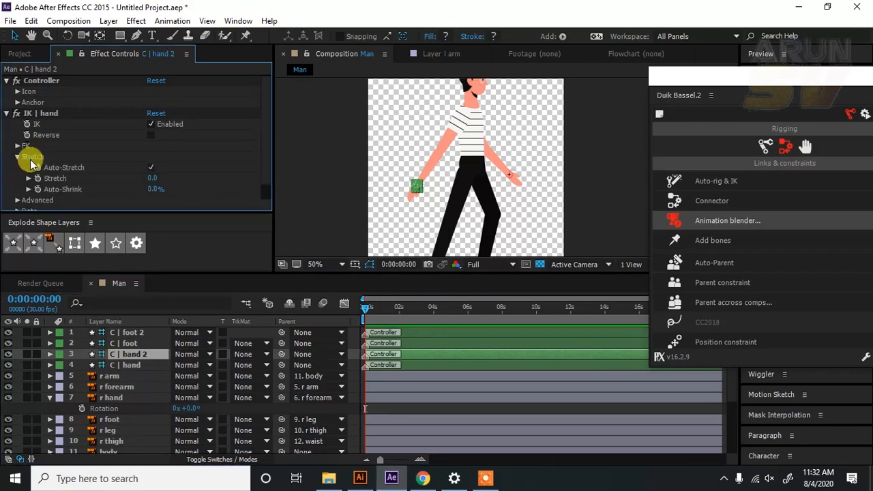
{"action": "left_click", "coordinate": [151, 168]}
{"action": "left_click", "coordinate": [129, 365]}
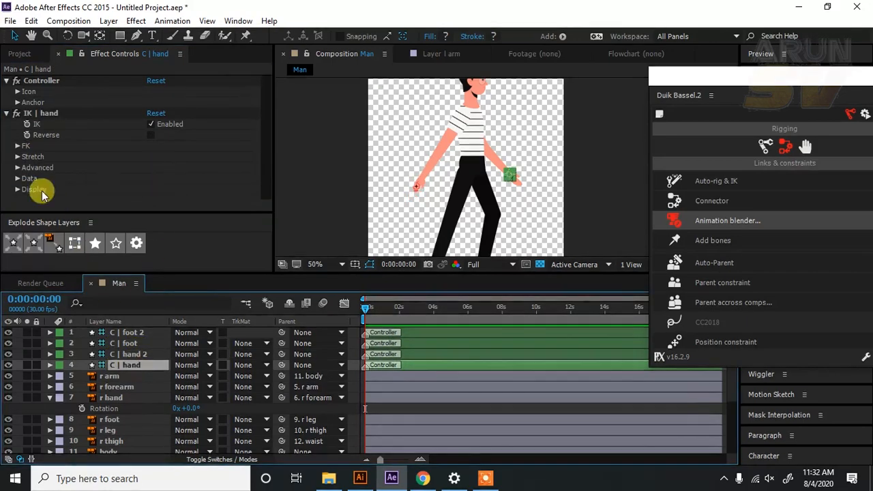
{"action": "left_click", "coordinate": [18, 158]}
{"action": "left_click", "coordinate": [151, 168]}
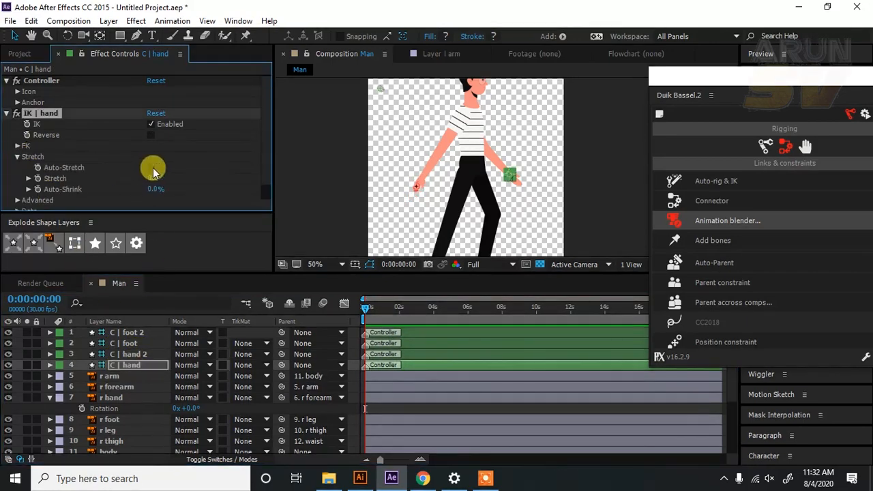
{"action": "left_click", "coordinate": [218, 166]}
{"action": "left_click", "coordinate": [7, 113]}
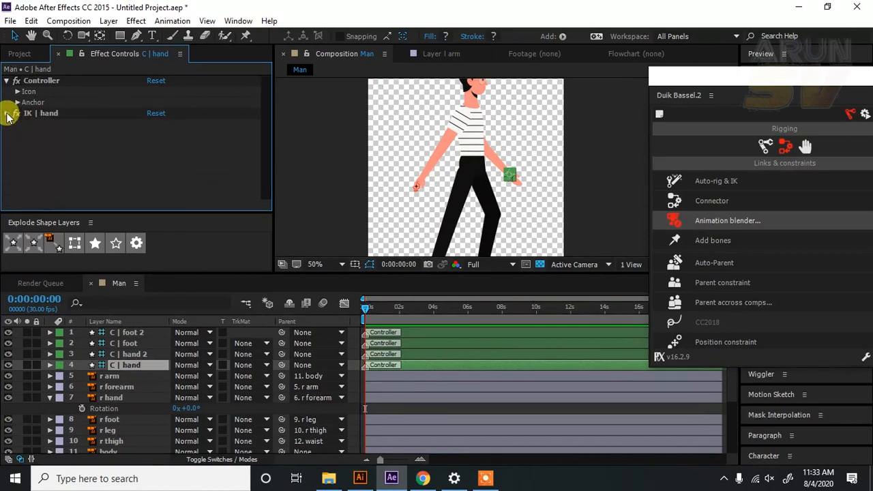
Lock all the character part layers from r arm to head except body, and collapse the r hand layer's properties
{"action": "scroll", "coordinate": [107, 380], "scroll_direction": "down", "scroll_amount": 1}
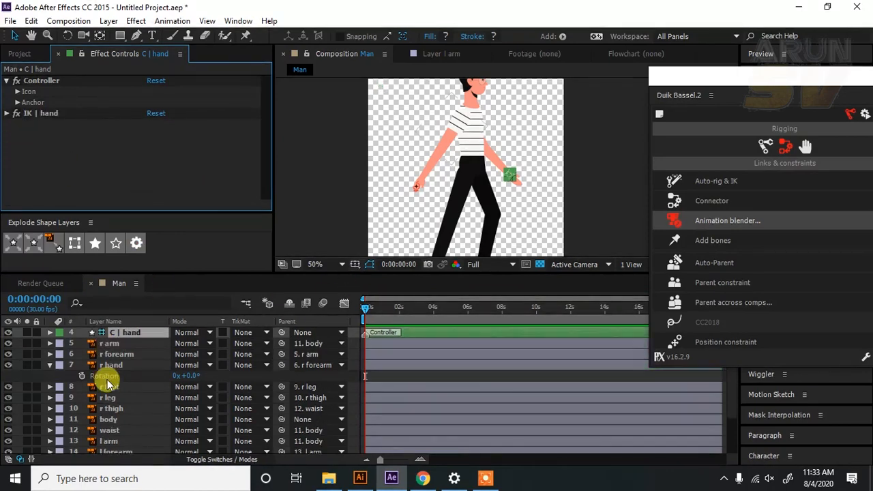
{"action": "left_click", "coordinate": [119, 345]}
{"action": "scroll", "coordinate": [123, 389], "scroll_direction": "down", "scroll_amount": 2}
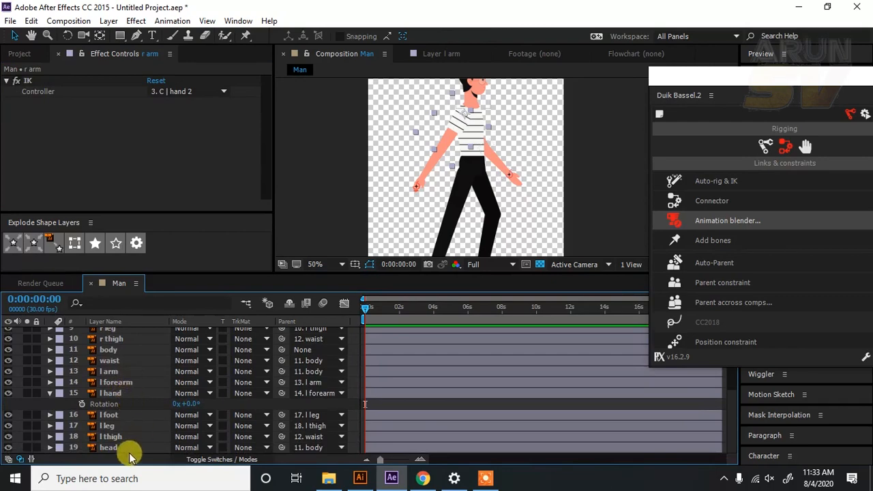
{"action": "left_click", "coordinate": [109, 448], "text": "shift"}
{"action": "scroll", "coordinate": [136, 373], "scroll_direction": "up", "scroll_amount": 3}
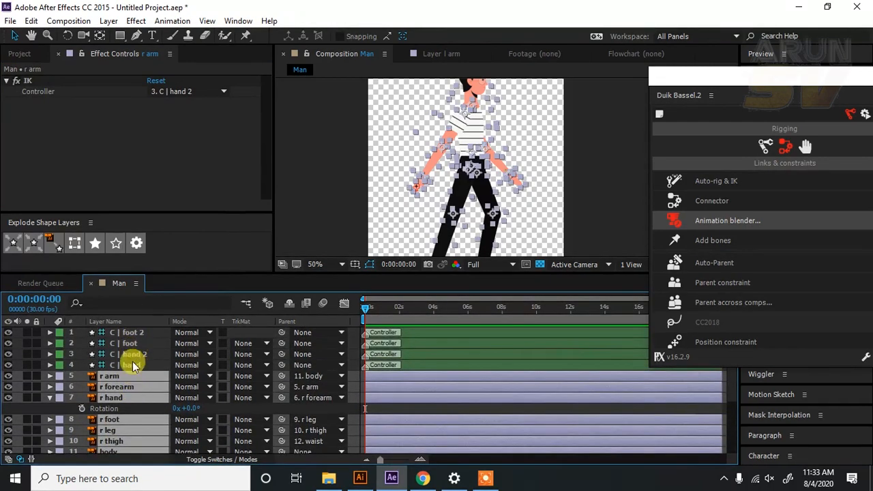
{"action": "scroll", "coordinate": [133, 361], "scroll_direction": "down", "scroll_amount": 3}
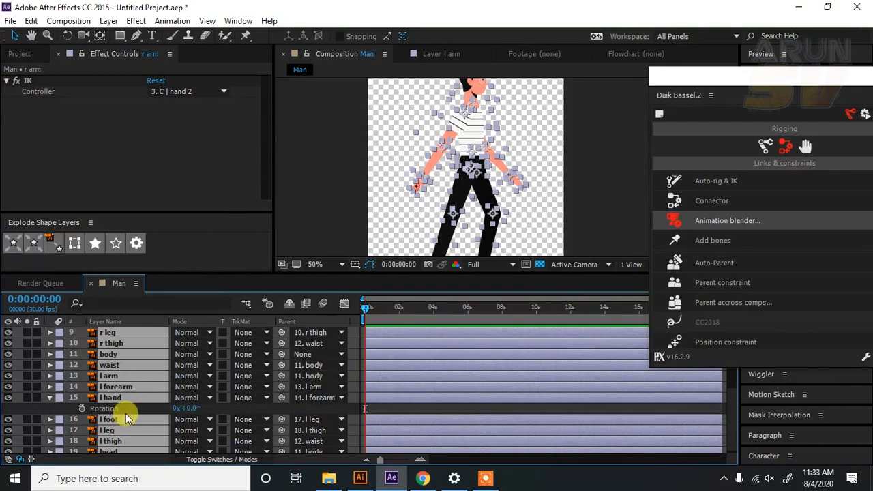
{"action": "scroll", "coordinate": [126, 408], "scroll_direction": "down", "scroll_amount": 1}
{"action": "scroll", "coordinate": [120, 407], "scroll_direction": "up", "scroll_amount": 2}
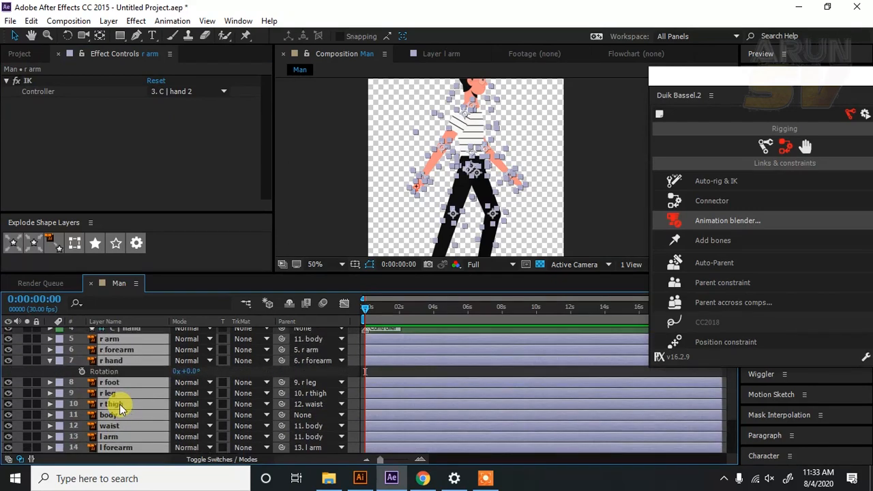
{"action": "scroll", "coordinate": [120, 391], "scroll_direction": "up", "scroll_amount": 1}
{"action": "scroll", "coordinate": [120, 390], "scroll_direction": "down", "scroll_amount": 1}
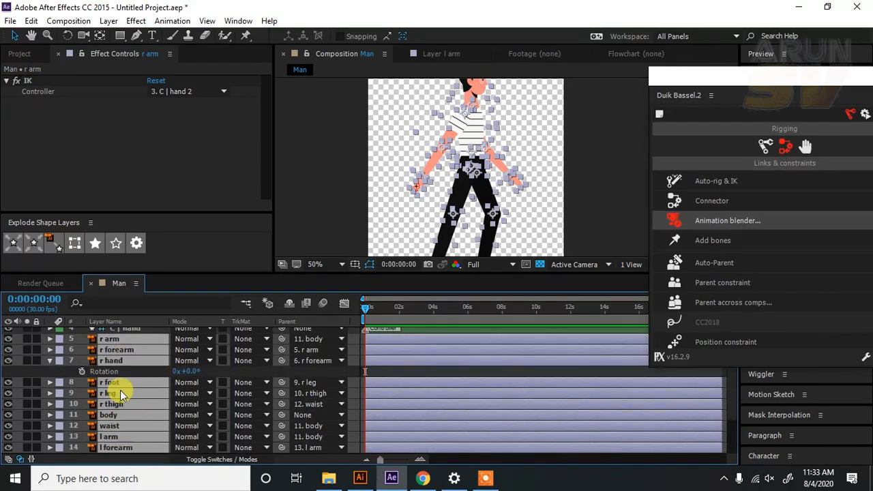
{"action": "scroll", "coordinate": [120, 396], "scroll_direction": "down", "scroll_amount": 1}
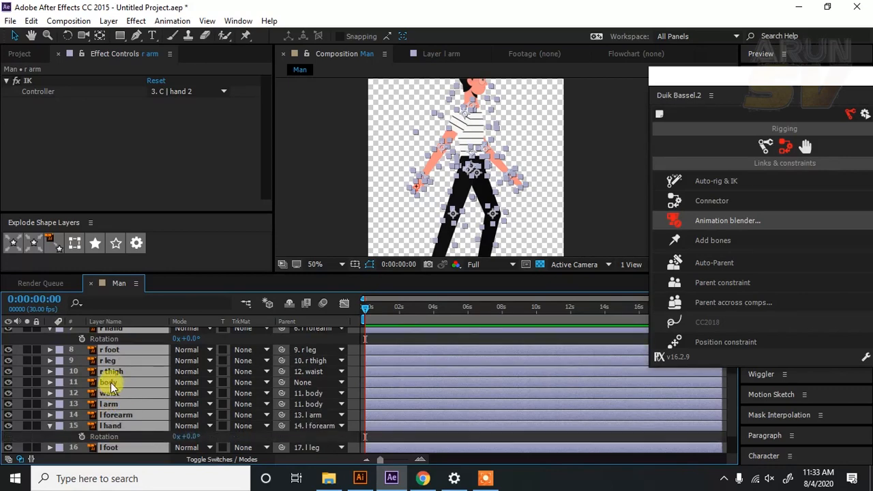
{"action": "scroll", "coordinate": [109, 385], "scroll_direction": "up", "scroll_amount": 2}
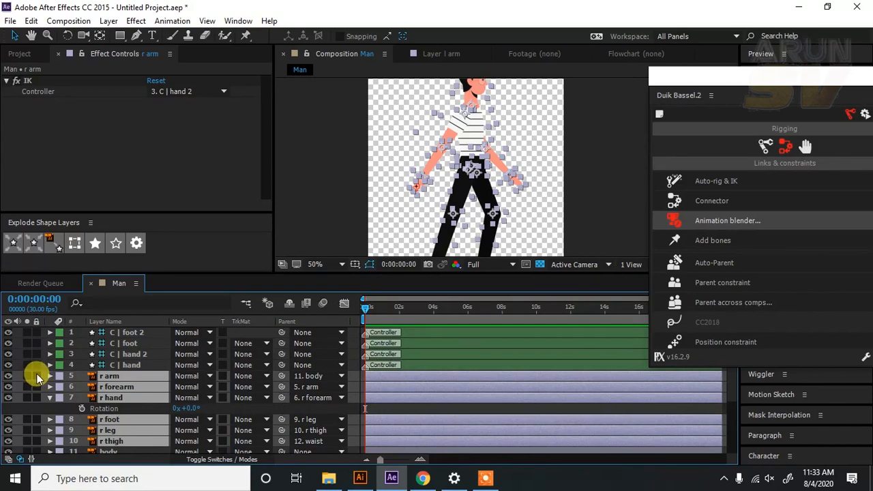
{"action": "left_click", "coordinate": [37, 376]}
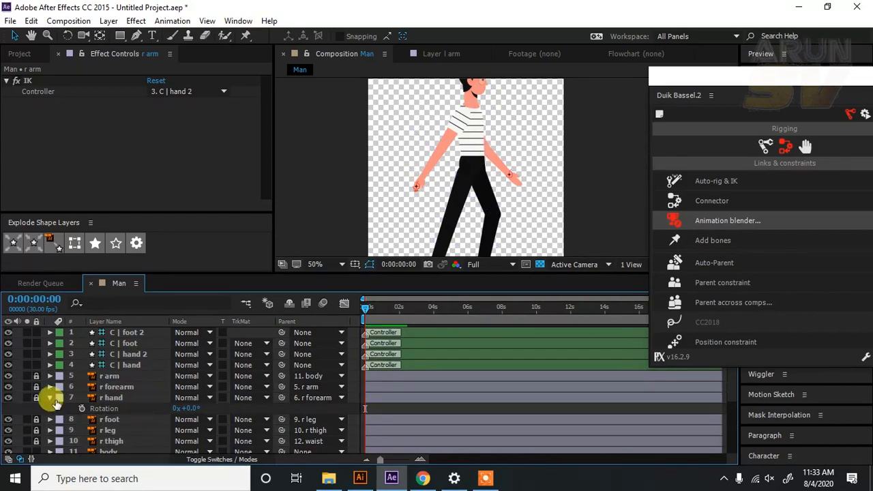
{"action": "left_click", "coordinate": [50, 399]}
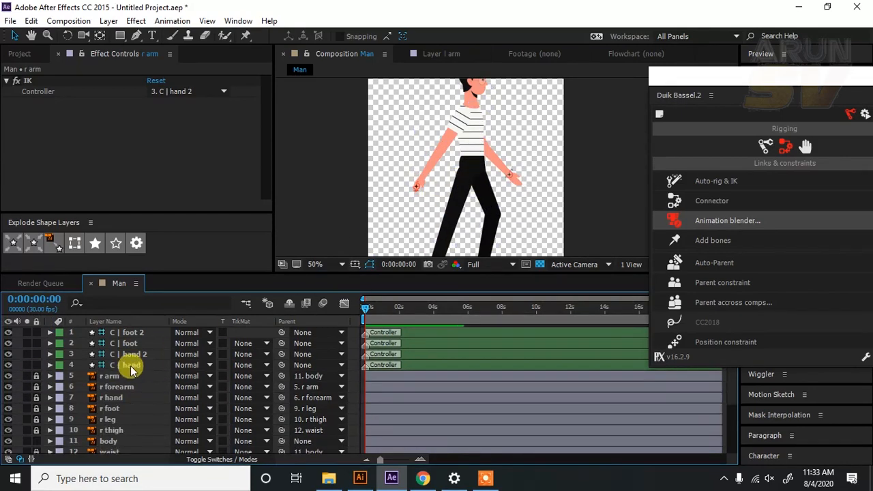
Enlarge the composition view and use the hand controllers to raise the front hand forward and bring the rear hand in toward the waist
{"action": "scroll", "coordinate": [496, 199], "scroll_direction": "up", "scroll_amount": 2}
{"action": "scroll", "coordinate": [497, 200], "scroll_direction": "down", "scroll_amount": 4}
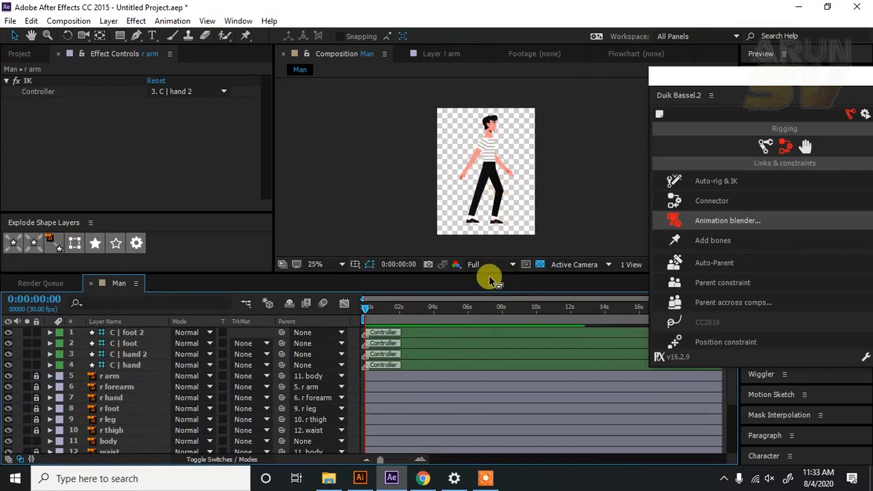
{"action": "left_click_drag", "start_coordinate": [490, 274], "coordinate": [481, 323]}
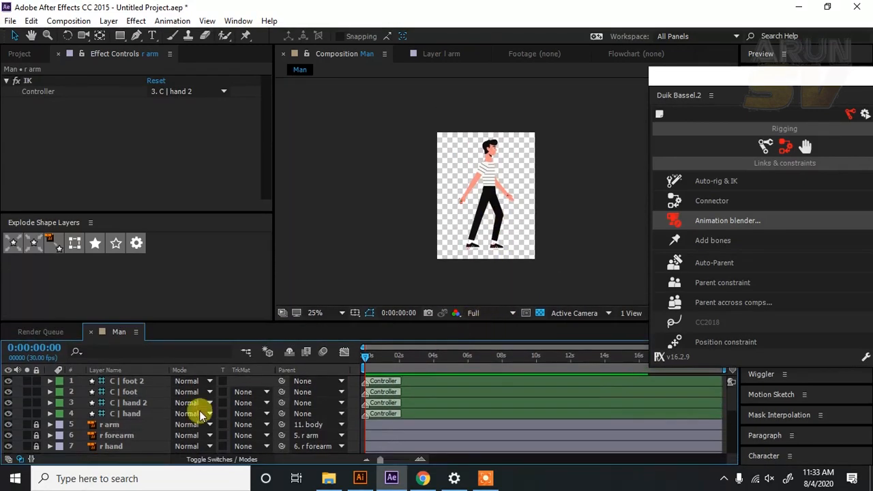
{"action": "scroll", "coordinate": [525, 237], "scroll_direction": "up", "scroll_amount": 2}
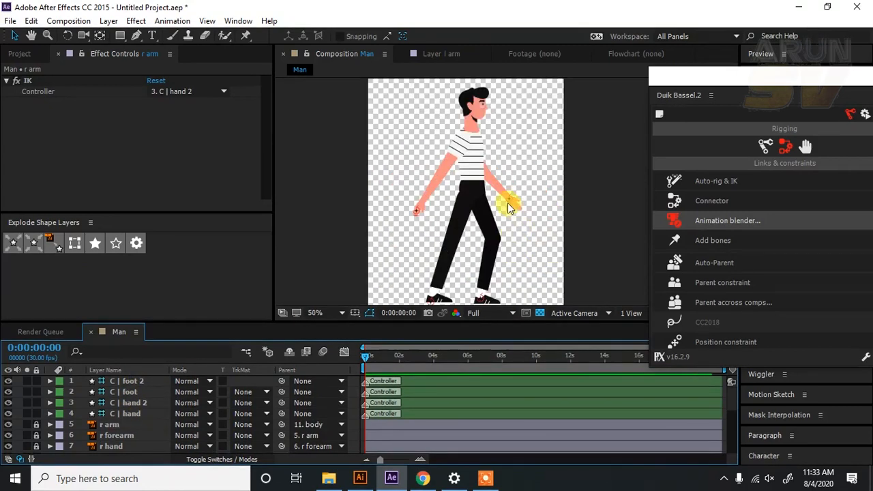
{"action": "left_click_drag", "start_coordinate": [512, 204], "coordinate": [524, 166]}
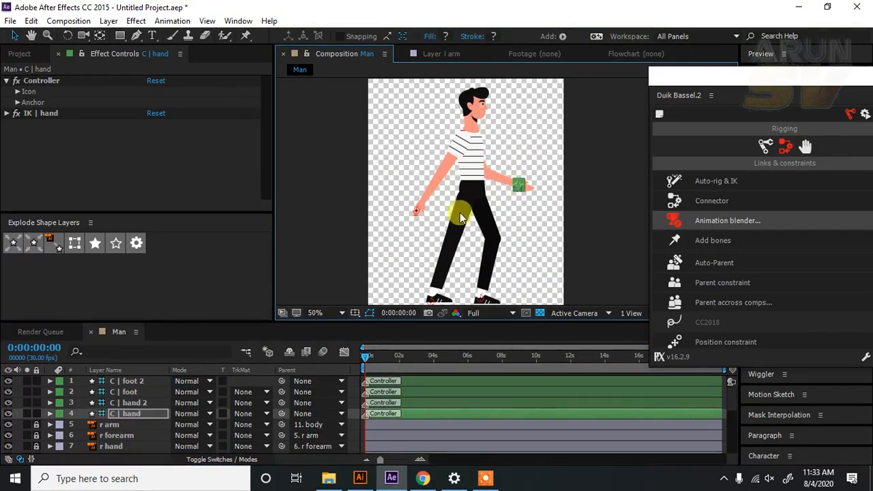
{"action": "left_click_drag", "start_coordinate": [415, 208], "coordinate": [448, 191]}
Shift the foot controllers slightly forward and lower the body layer a little back so both knees bend into a crouch
{"action": "scroll", "coordinate": [462, 205], "scroll_direction": "down", "scroll_amount": 3}
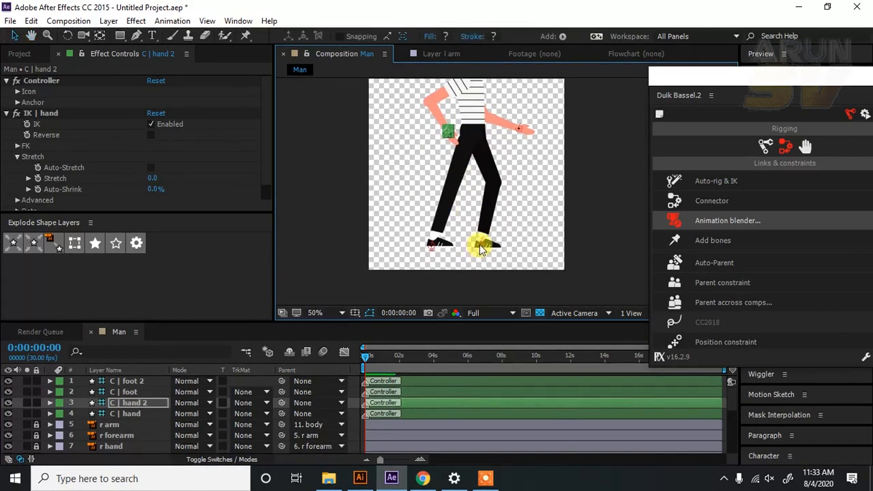
{"action": "left_click_drag", "start_coordinate": [480, 249], "coordinate": [443, 241]}
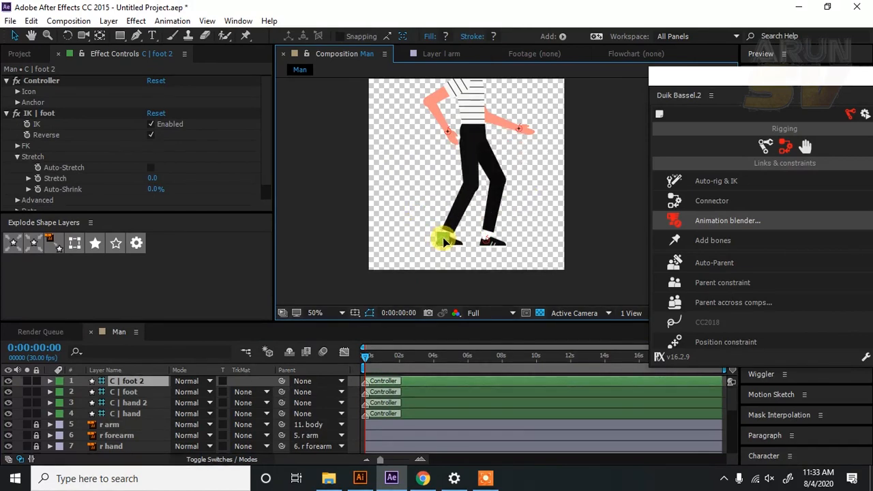
{"action": "key", "text": "space"}
{"action": "left_click_drag", "start_coordinate": [512, 180], "coordinate": [504, 227]}
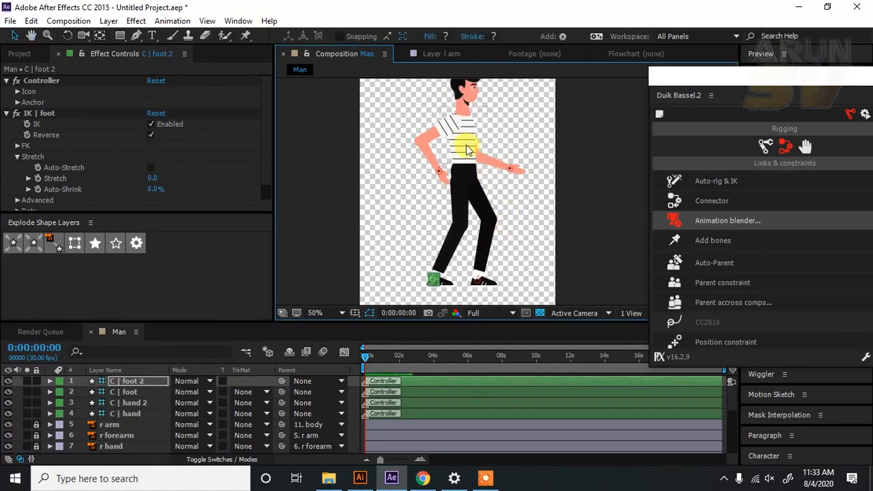
{"action": "left_click_drag", "start_coordinate": [468, 150], "coordinate": [460, 165]}
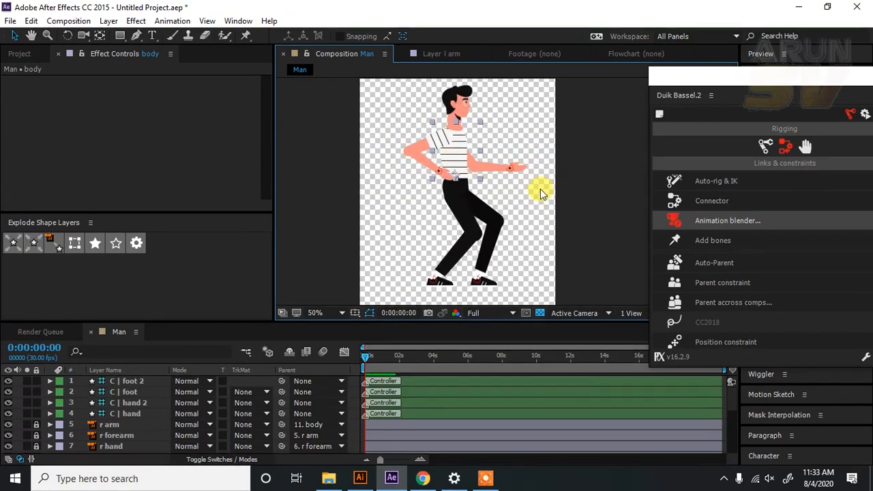